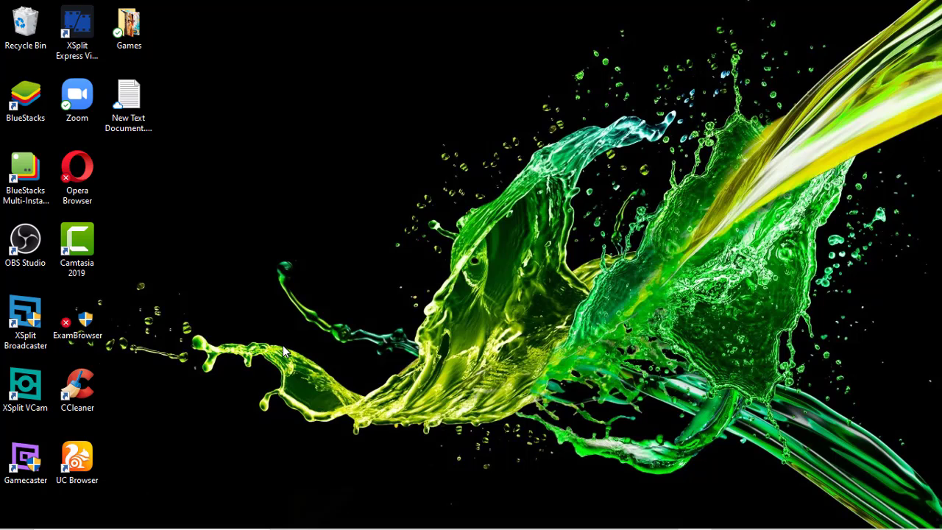
Search Windows for 'EXEL' and launch Microsoft Excel from the best match.
{"action": "mouse_move", "coordinate": [103, 526]}
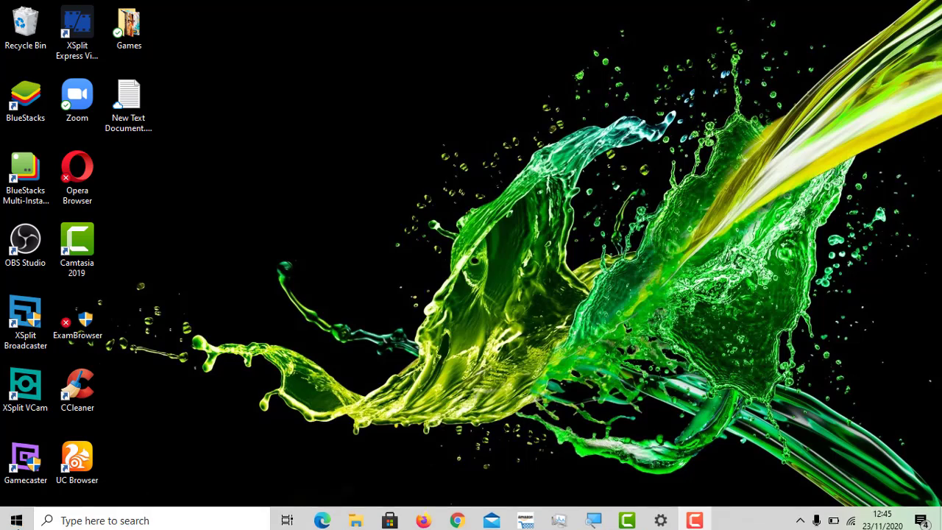
{"action": "left_click", "coordinate": [53, 518]}
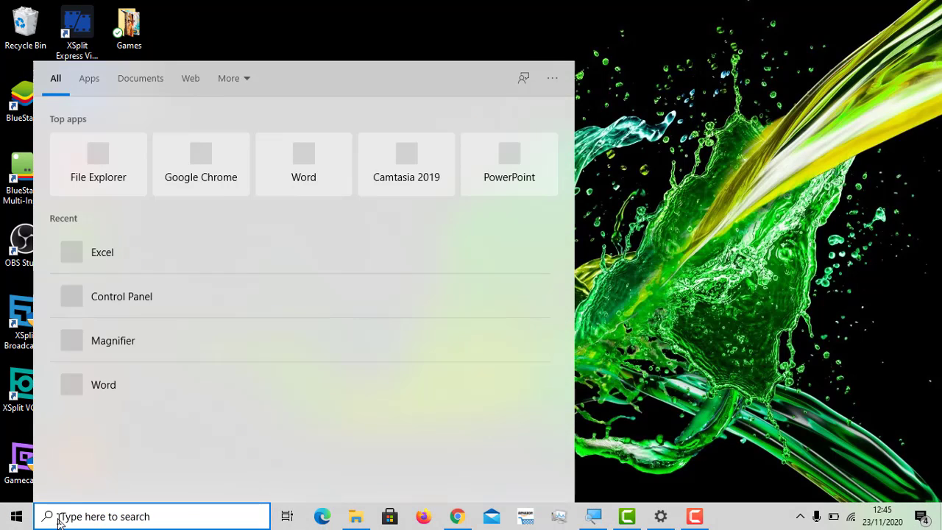
{"action": "type", "text": "EXEL"}
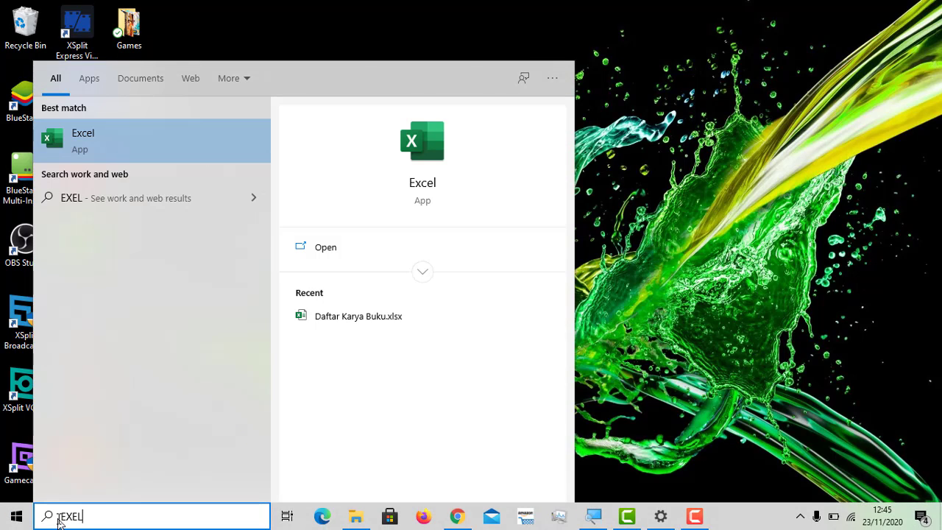
{"action": "left_click", "coordinate": [128, 149]}
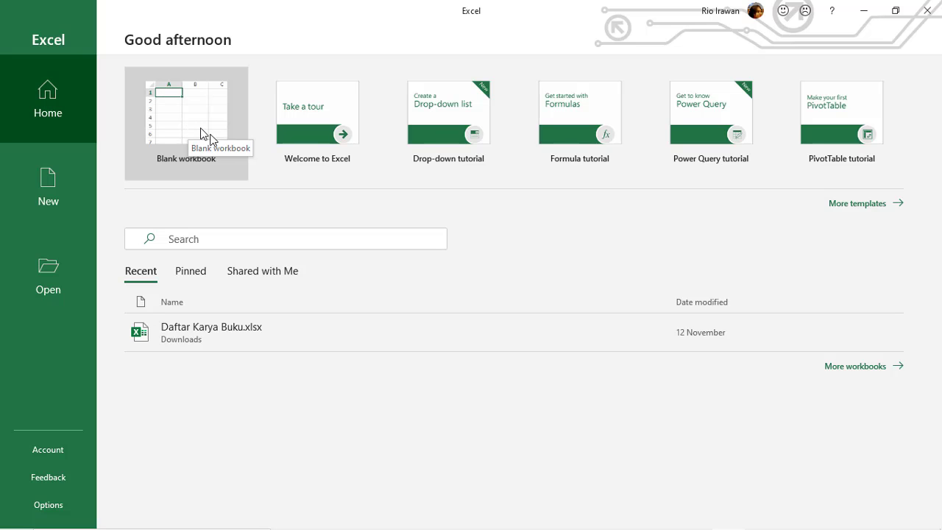
Create a new blank workbook, briefly editing cell G7 and collapsing the ribbon.
{"action": "left_click", "coordinate": [201, 130]}
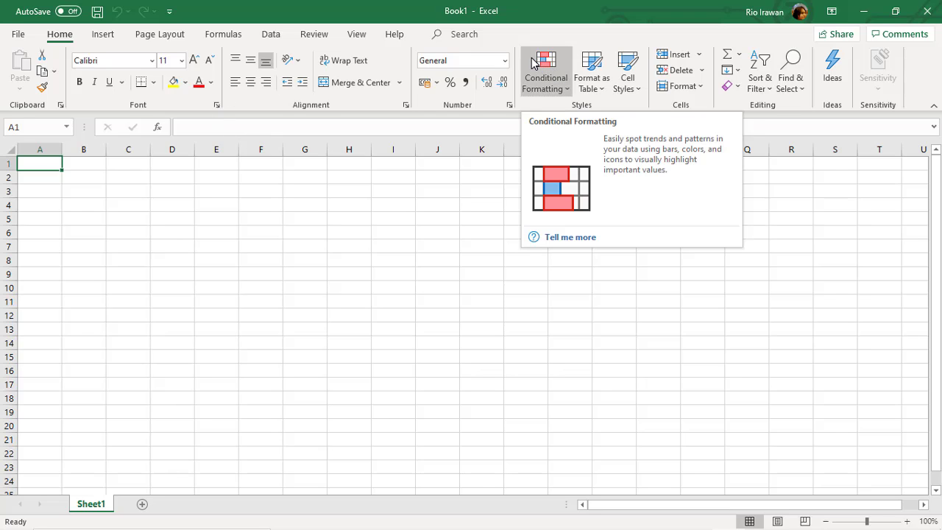
{"action": "left_click", "coordinate": [299, 248]}
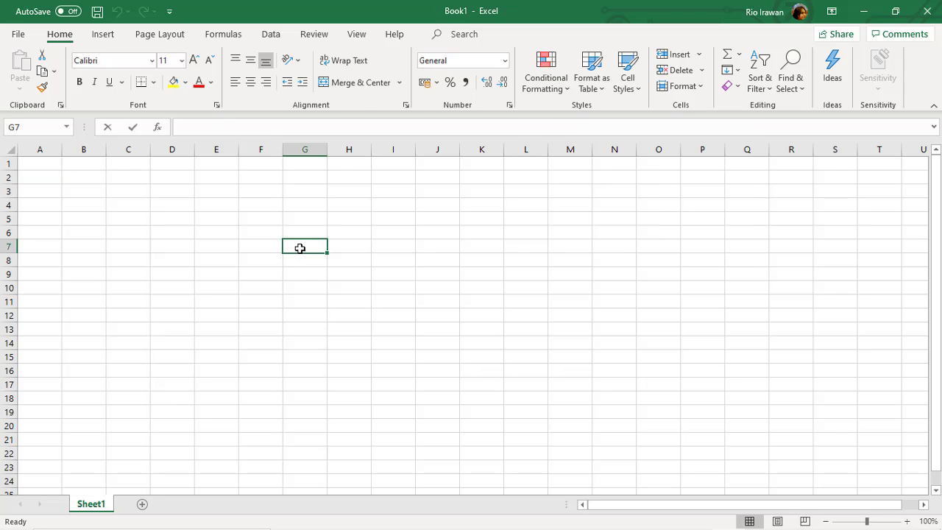
{"action": "double_click", "coordinate": [305, 246]}
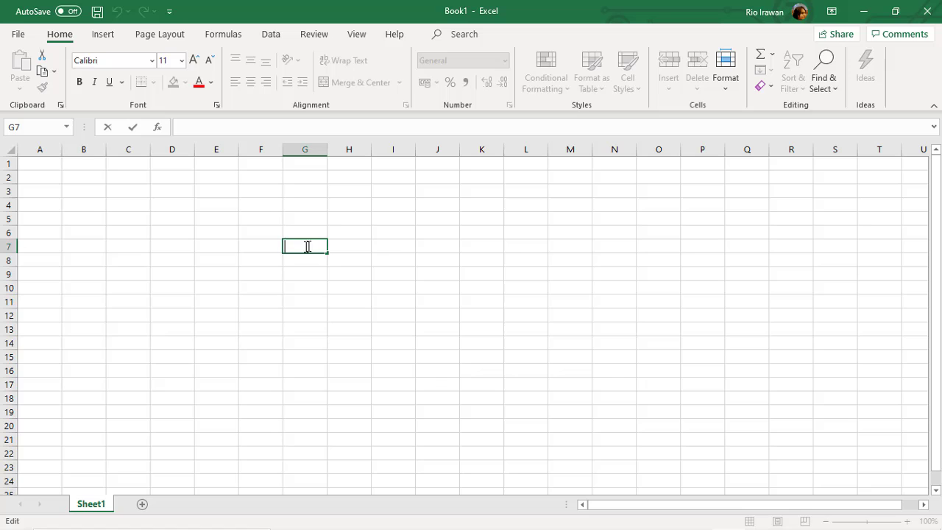
{"action": "double_click", "coordinate": [61, 37]}
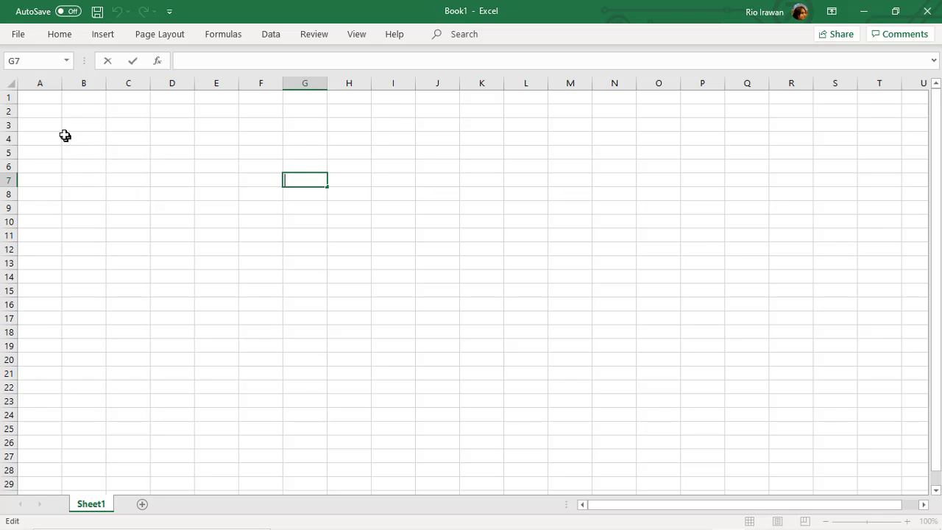
{"action": "key", "text": "Escape"}
Move through cells A2–A5 and B5–B1 on Sheet1.
{"action": "left_click", "coordinate": [41, 113]}
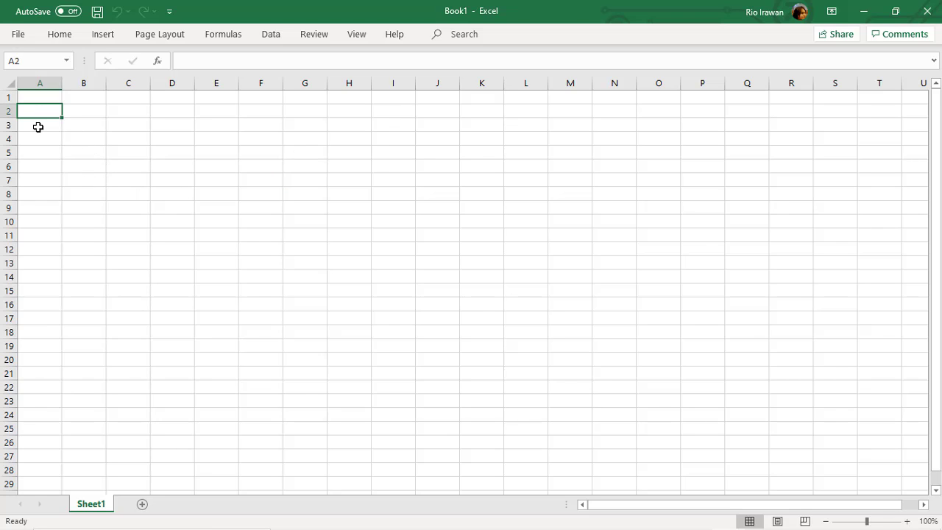
{"action": "left_click", "coordinate": [39, 126]}
{"action": "left_click", "coordinate": [40, 140]}
{"action": "left_click", "coordinate": [45, 153]}
{"action": "left_click", "coordinate": [82, 151]}
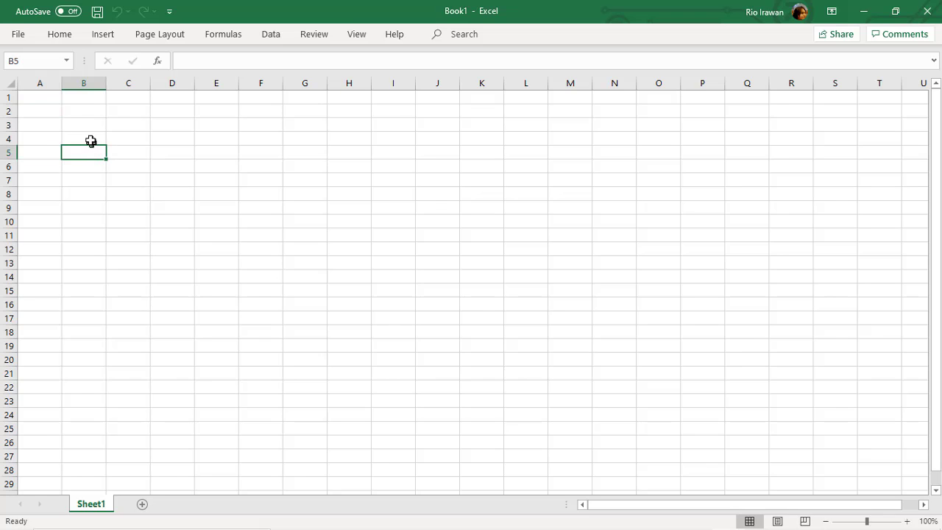
{"action": "left_click", "coordinate": [90, 139]}
{"action": "left_click", "coordinate": [87, 124]}
{"action": "left_click", "coordinate": [91, 102]}
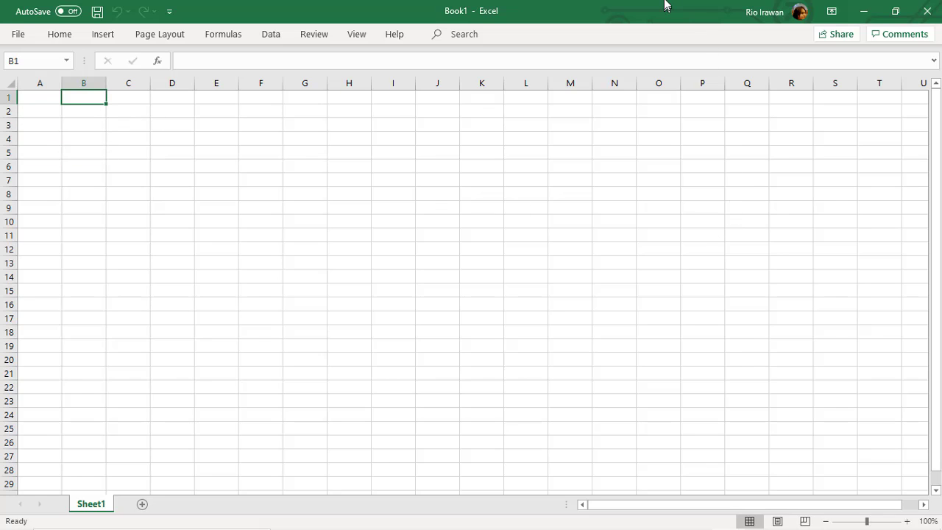
Restore and re-maximize the Excel window, briefly visiting the File view.
{"action": "left_click", "coordinate": [601, 32]}
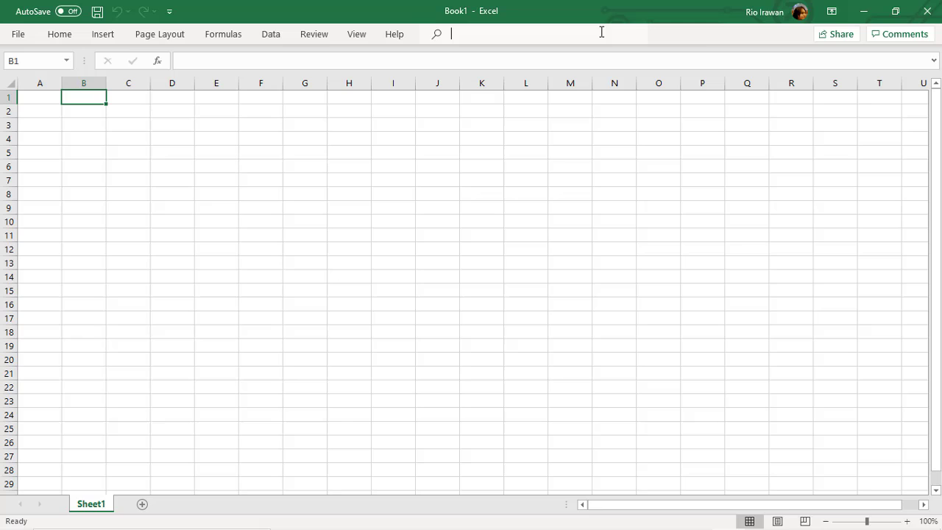
{"action": "double_click", "coordinate": [704, 32]}
{"action": "left_click", "coordinate": [848, 154]}
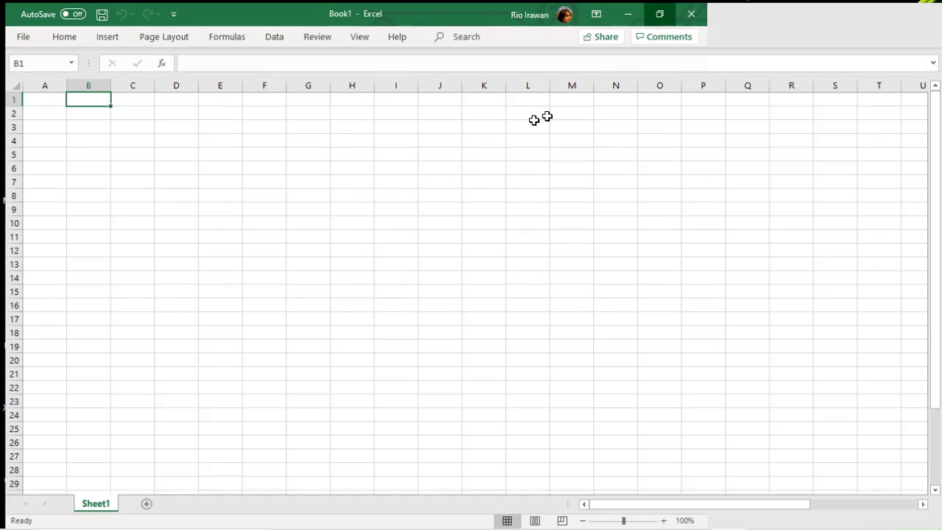
{"action": "left_click", "coordinate": [11, 39]}
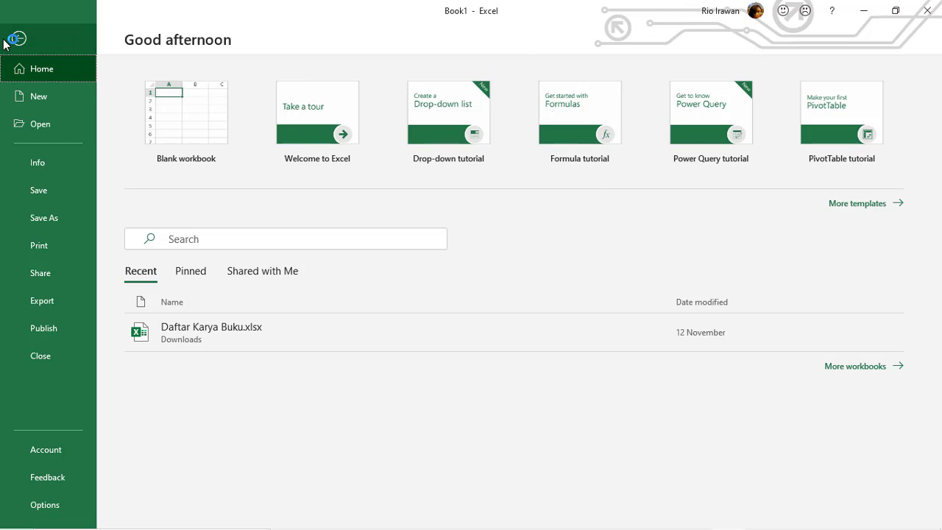
{"action": "left_click", "coordinate": [15, 37]}
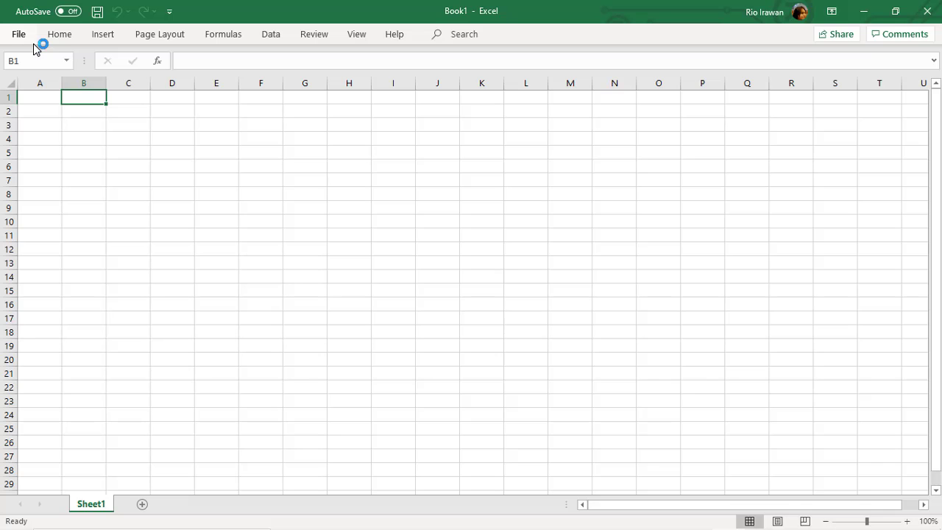
Pin the Home ribbon permanently expanded and return to cell A1.
{"action": "left_click", "coordinate": [73, 31]}
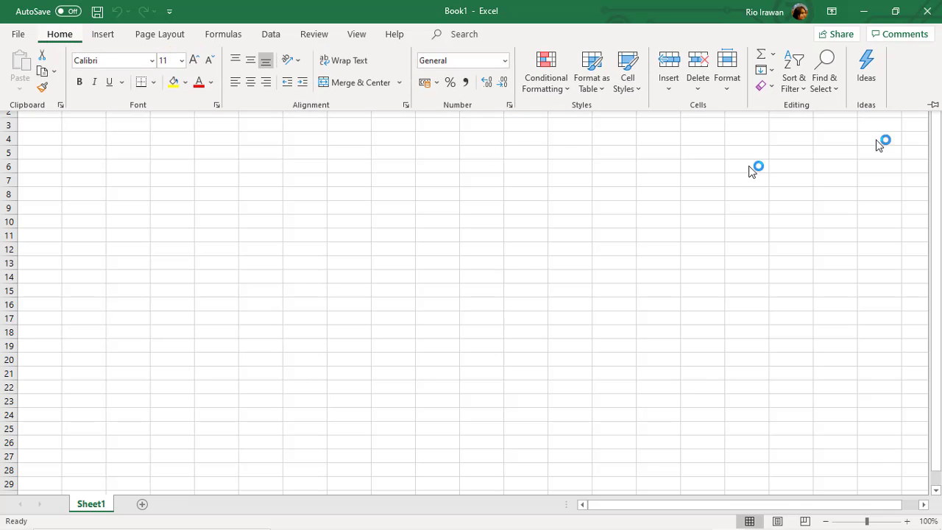
{"action": "left_click", "coordinate": [933, 105]}
{"action": "left_click", "coordinate": [82, 181]}
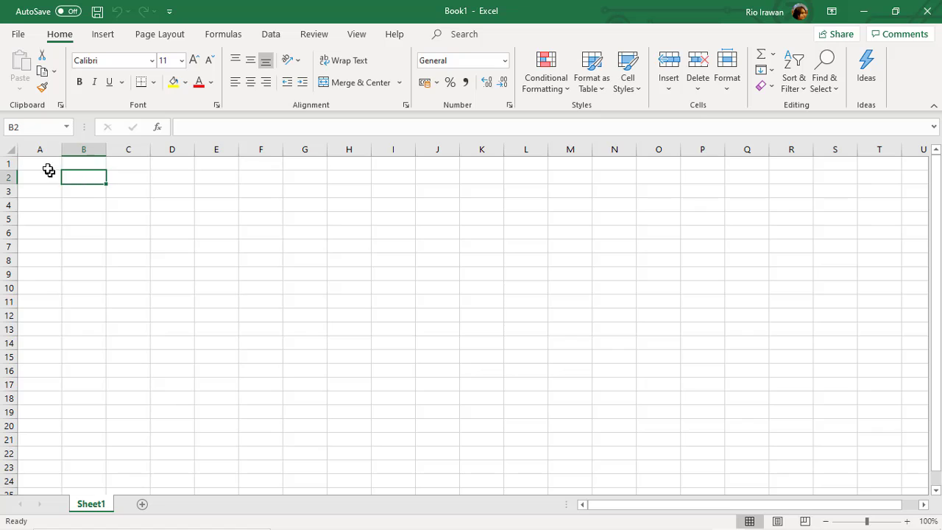
{"action": "left_click", "coordinate": [46, 164]}
{"action": "left_click", "coordinate": [79, 182]}
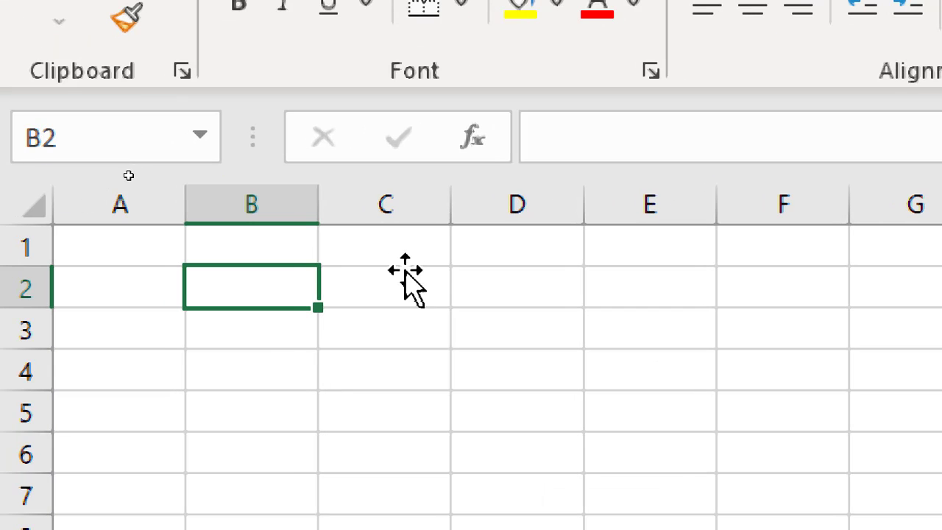
{"action": "left_click", "coordinate": [398, 258]}
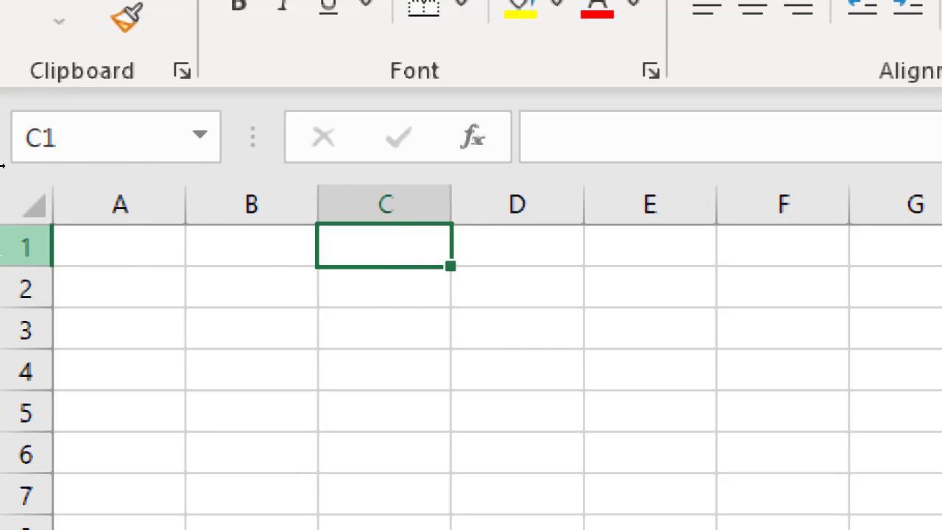
{"action": "left_click", "coordinate": [250, 241]}
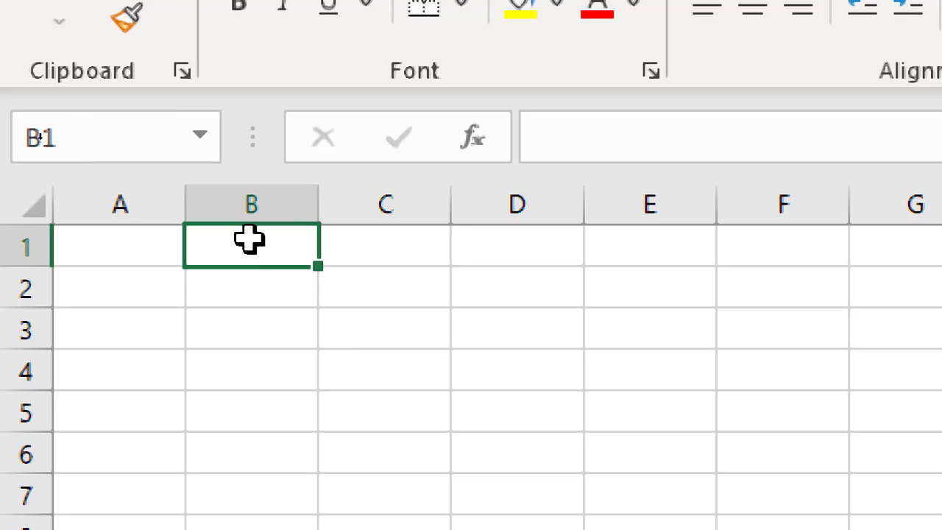
{"action": "left_click", "coordinate": [116, 253]}
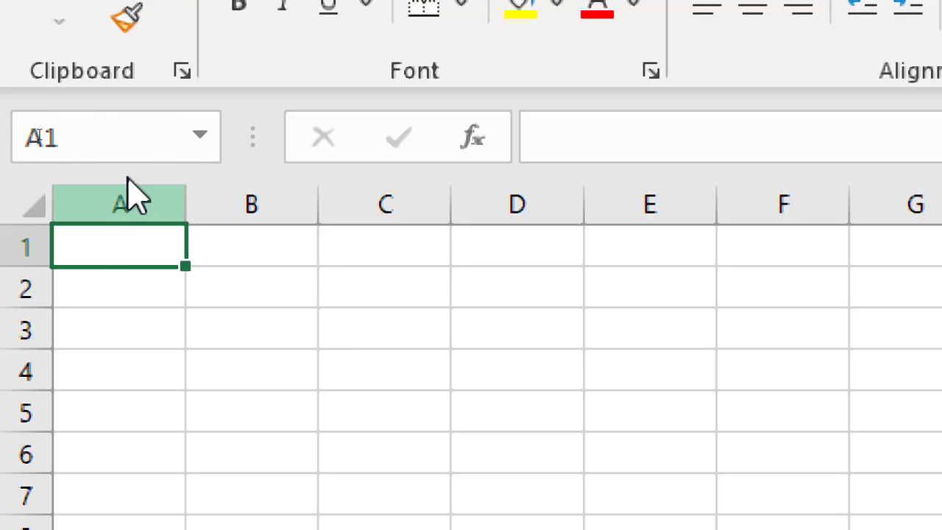
{"action": "left_click", "coordinate": [427, 318]}
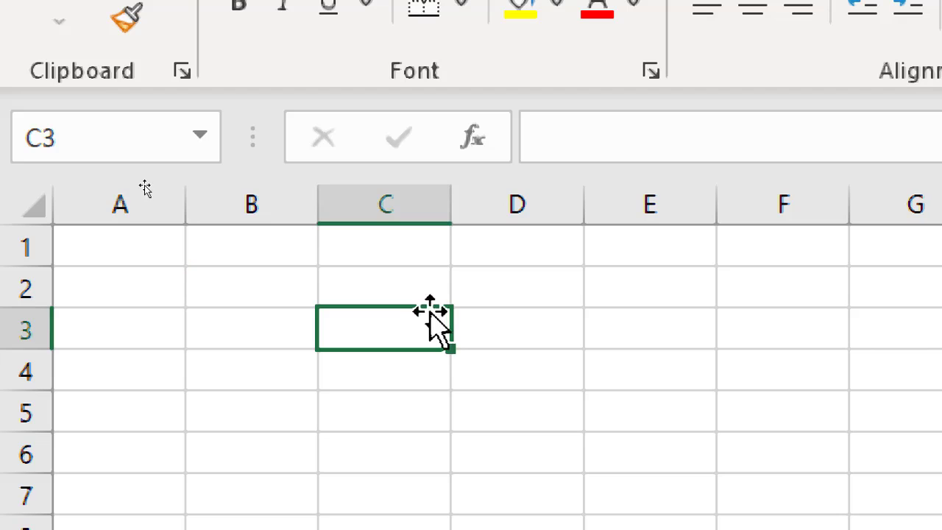
{"action": "left_click", "coordinate": [553, 340]}
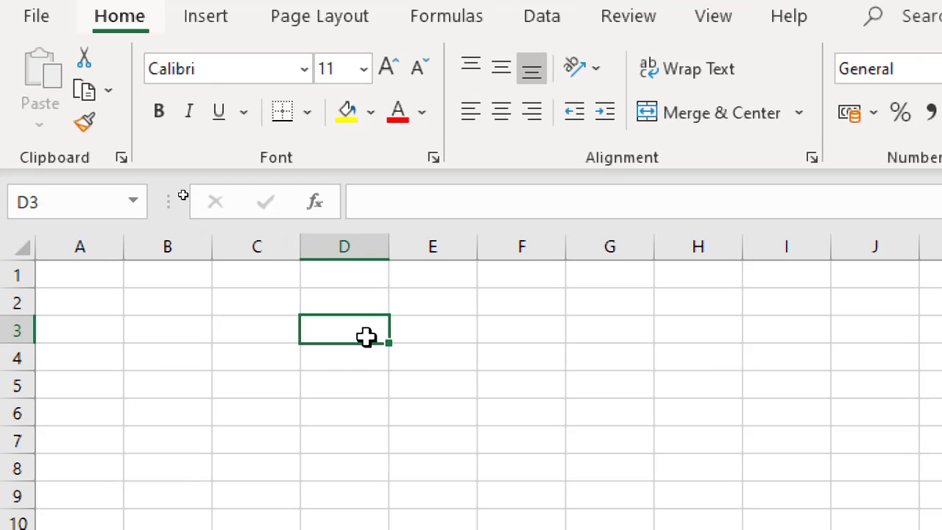
{"action": "key", "text": "alt"}
{"action": "key", "text": "alt"}
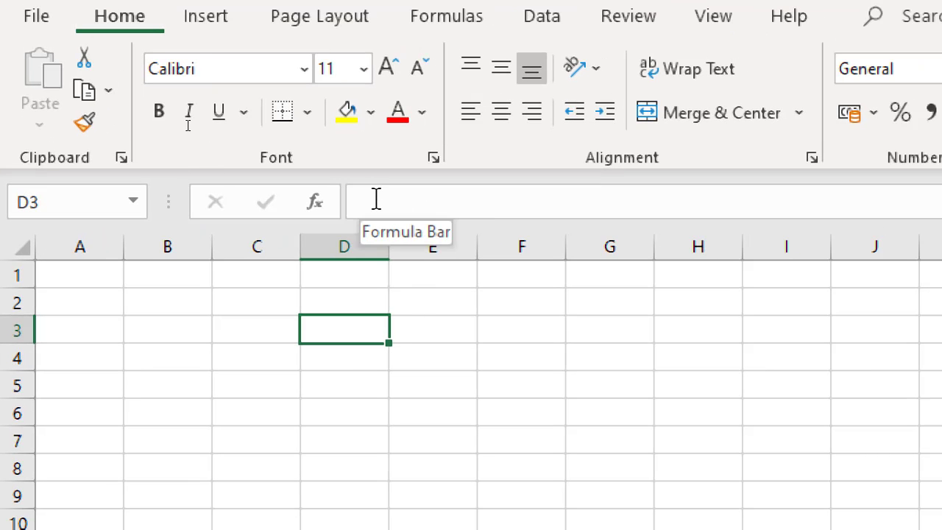
{"action": "left_click", "coordinate": [390, 200]}
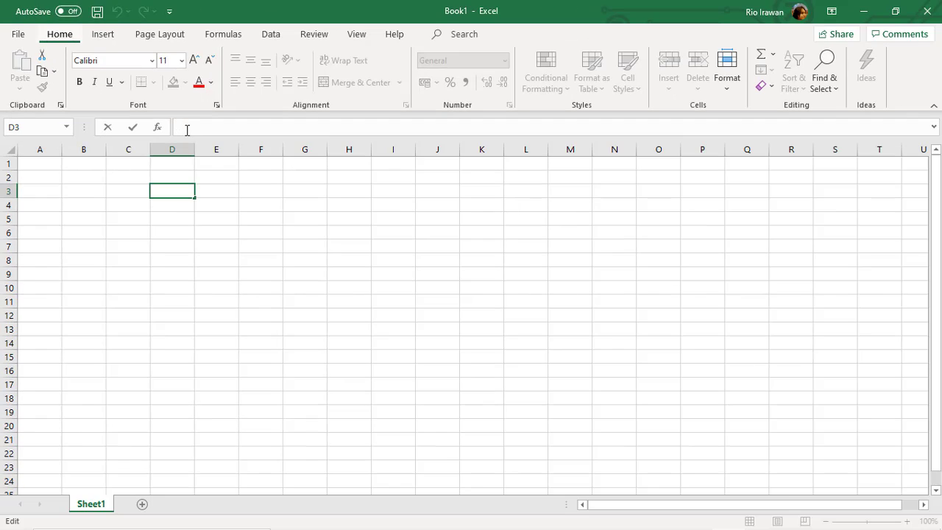
{"action": "key", "text": "alt"}
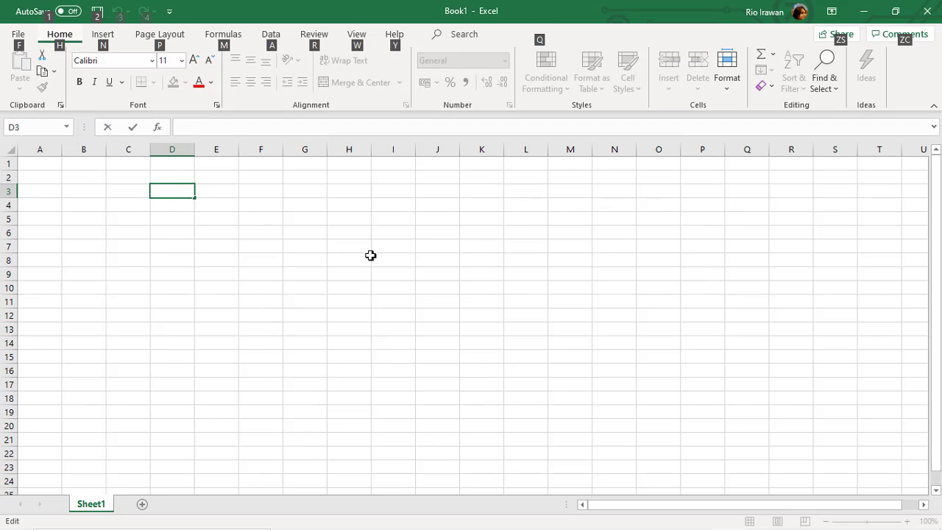
{"action": "key", "text": "Escape"}
{"action": "key", "text": "Escape"}
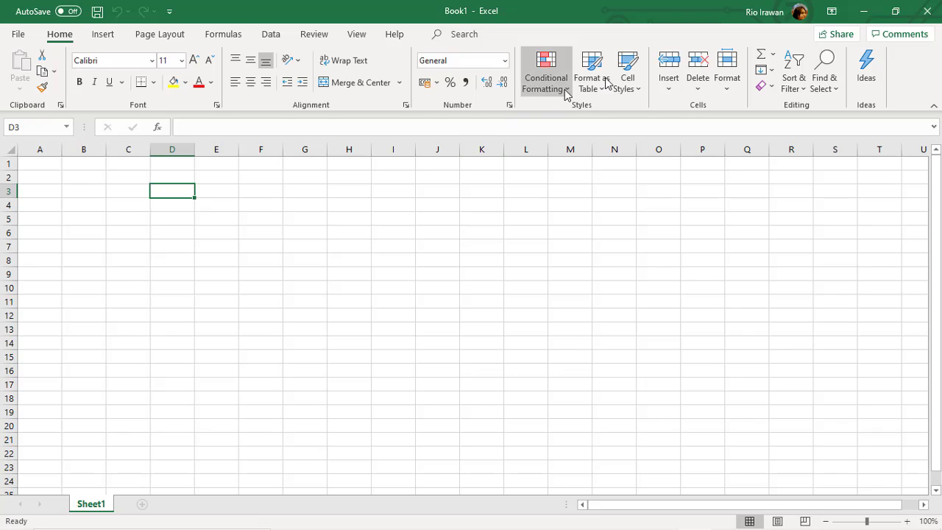
{"action": "left_click", "coordinate": [153, 243]}
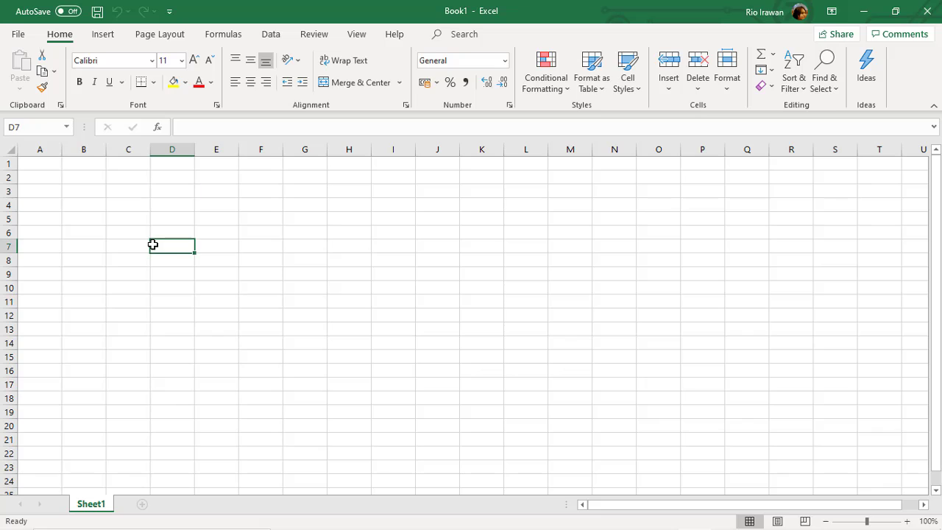
{"action": "left_click", "coordinate": [98, 198]}
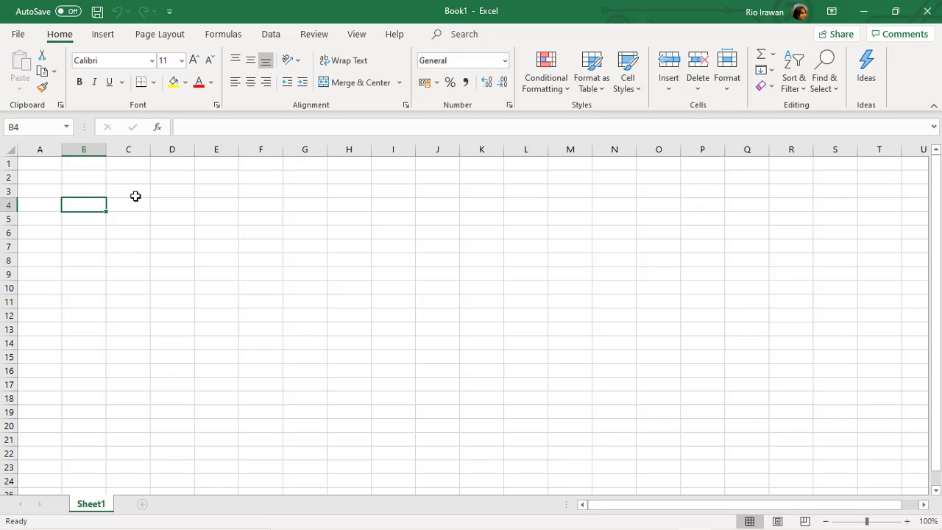
{"action": "left_click", "coordinate": [133, 192]}
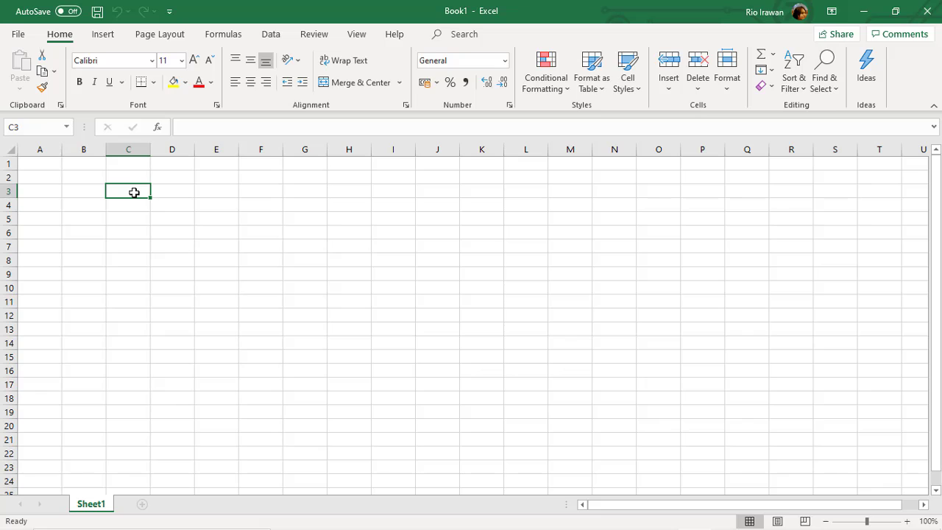
{"action": "left_click", "coordinate": [45, 191]}
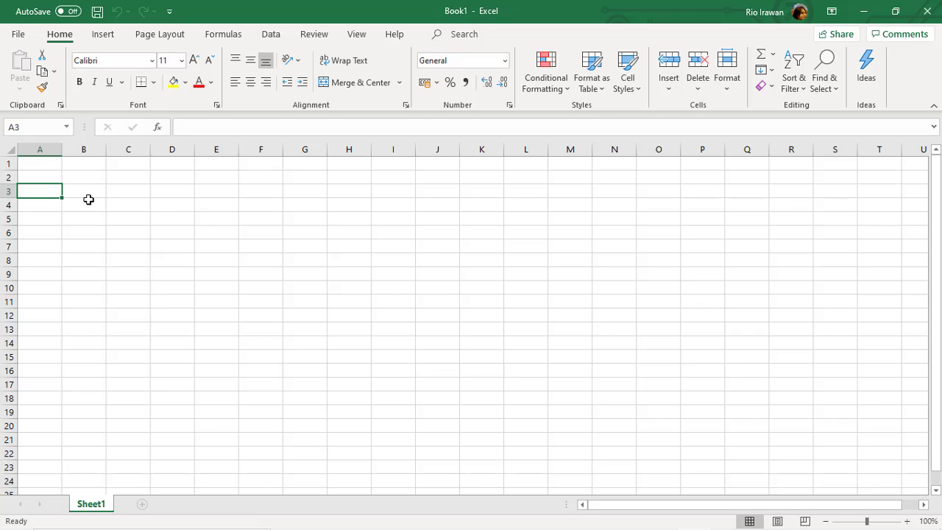
Type a sample entry 'Nama saya adalah' into A3, turning off Caps Lock.
{"action": "type", "text": "nAM"}
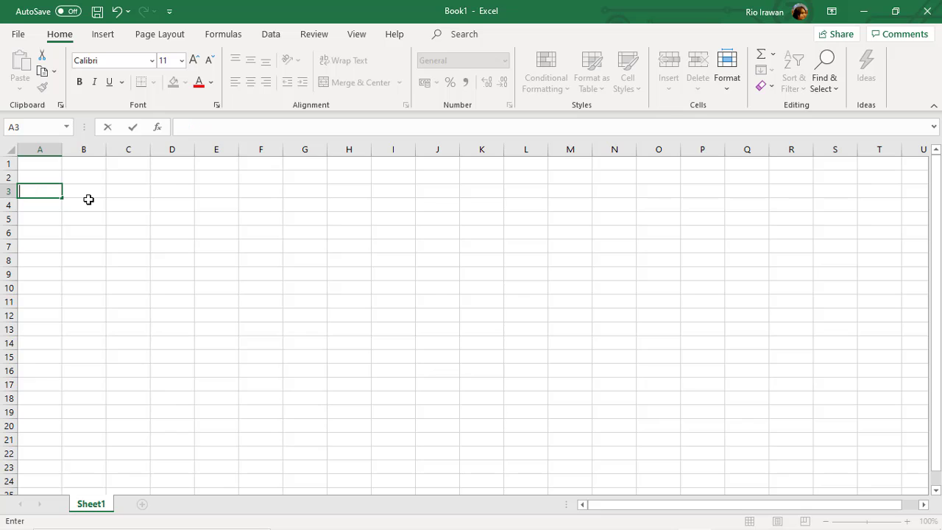
{"action": "key", "text": "Caps_Lock"}
{"action": "type", "text": "Nama sa"}
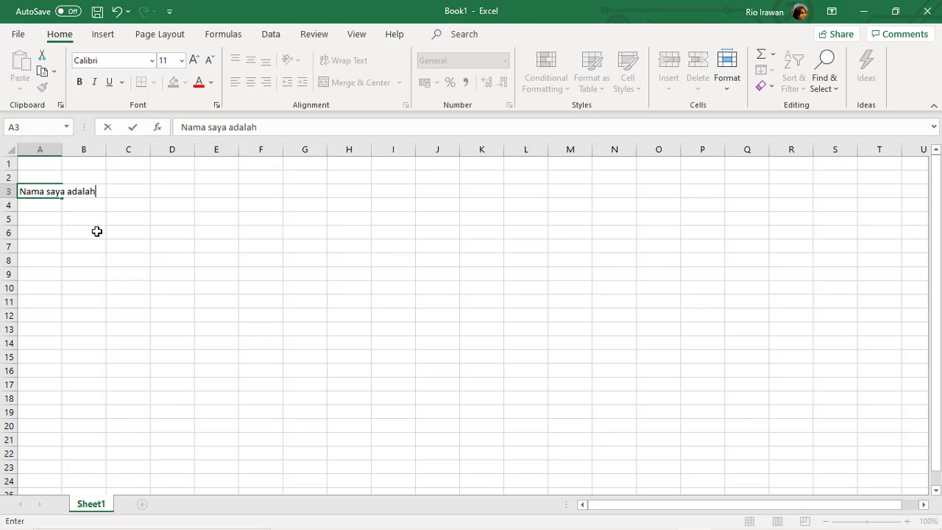
{"action": "type", "text": "ya adalah"}
{"action": "left_click", "coordinate": [97, 231]}
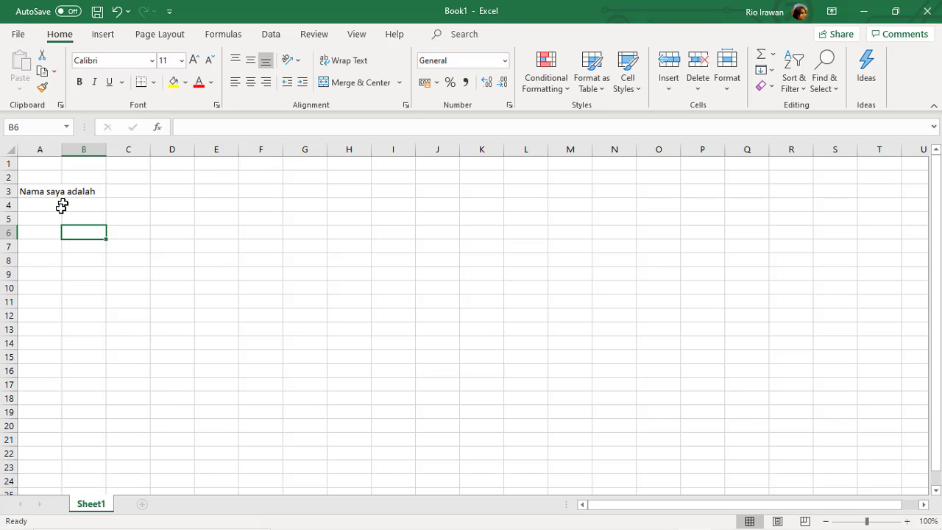
Replace it with headers No, Nama and Alamat in A3:C3.
{"action": "left_click", "coordinate": [43, 191]}
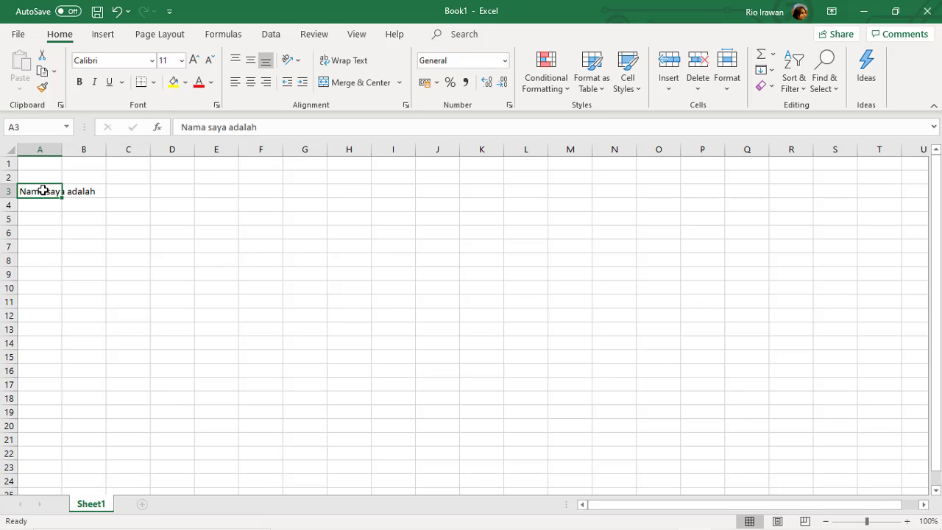
{"action": "type", "text": "No"}
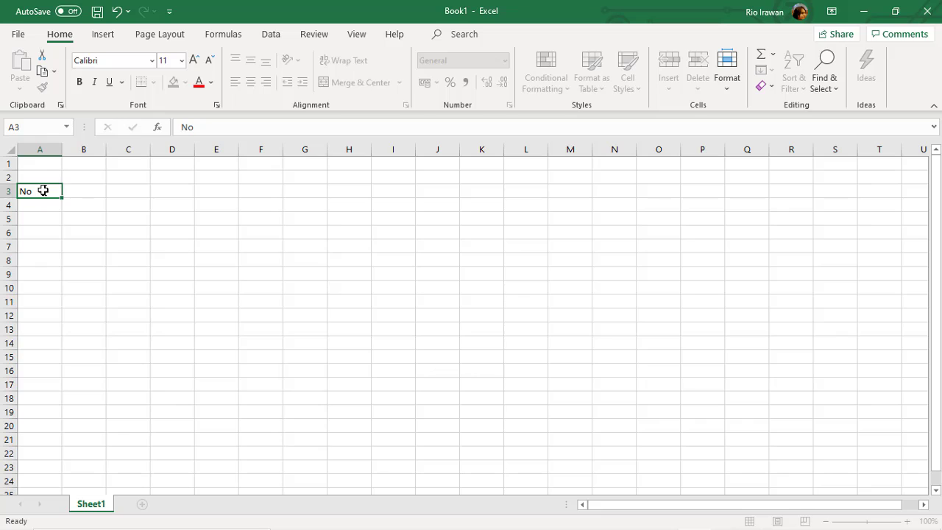
{"action": "key", "text": "Tab"}
{"action": "type", "text": "Na"}
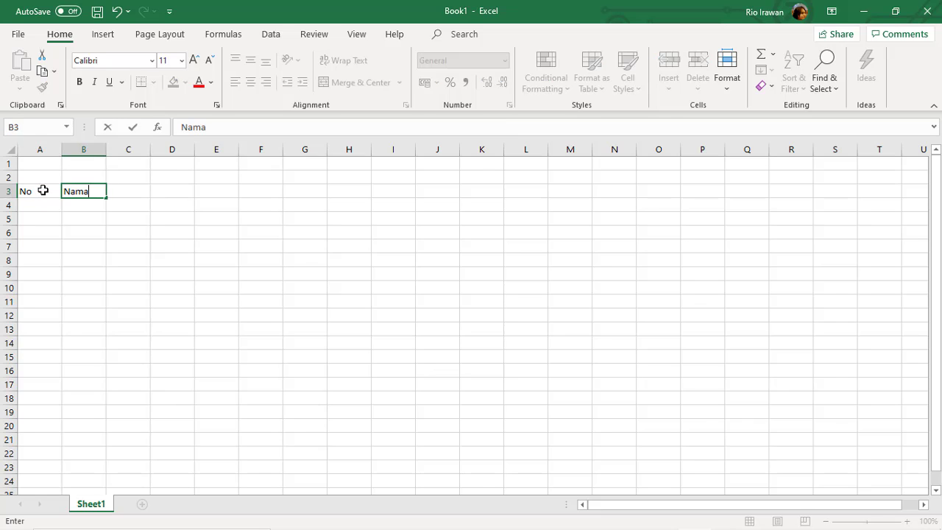
{"action": "key", "text": "Tab"}
{"action": "type", "text": "Al"}
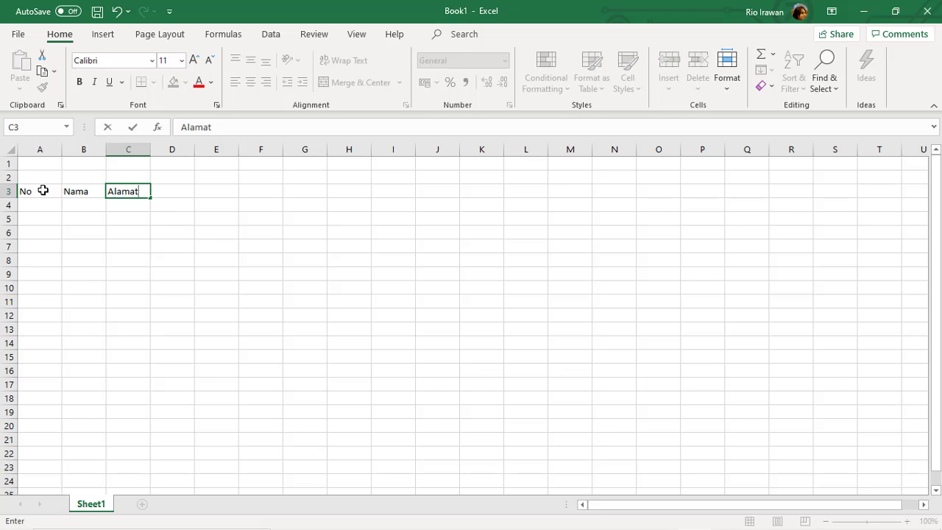
{"action": "type", "text": "amat"}
{"action": "left_click", "coordinate": [133, 251]}
{"action": "left_click", "coordinate": [139, 208]}
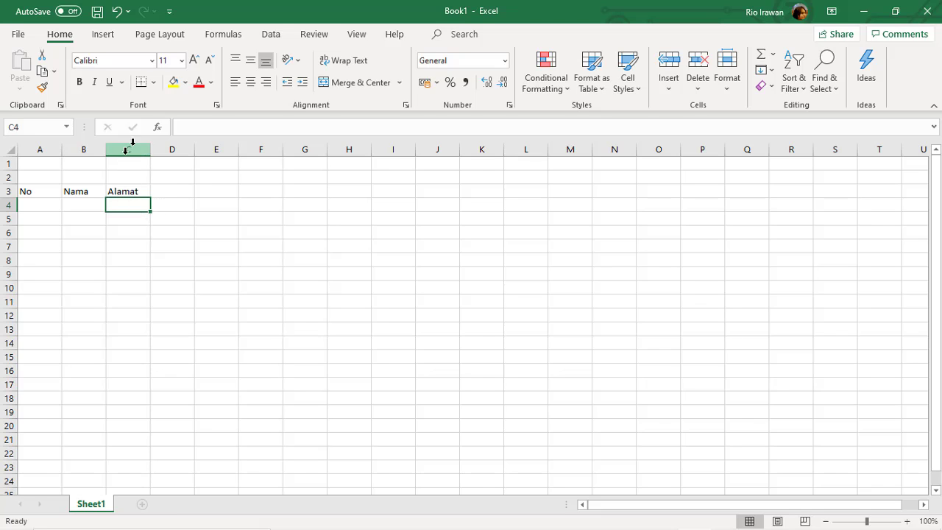
Enter the first record in row 4: number 1, a person's name, and a street address.
{"action": "left_click", "coordinate": [44, 207]}
{"action": "type", "text": "1"}
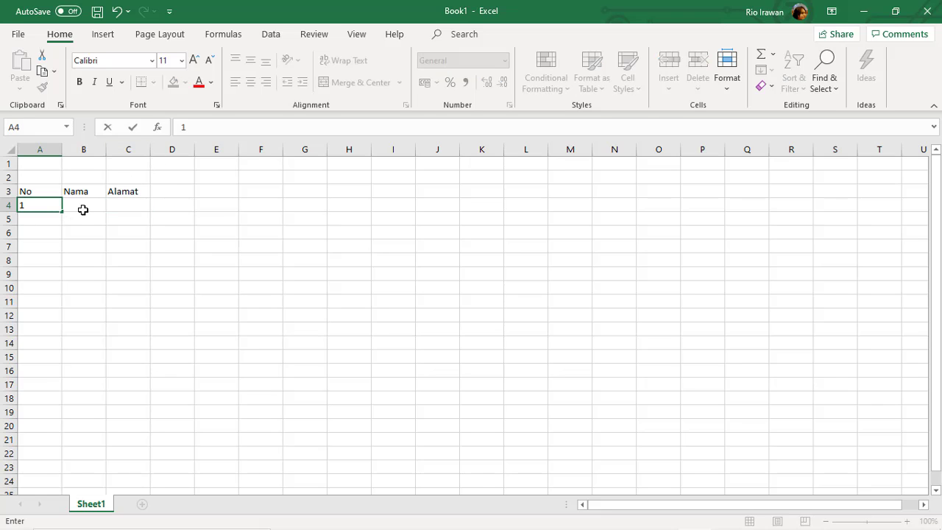
{"action": "left_click", "coordinate": [82, 208]}
{"action": "type", "text": "Rio"}
{"action": "key", "text": "Tab"}
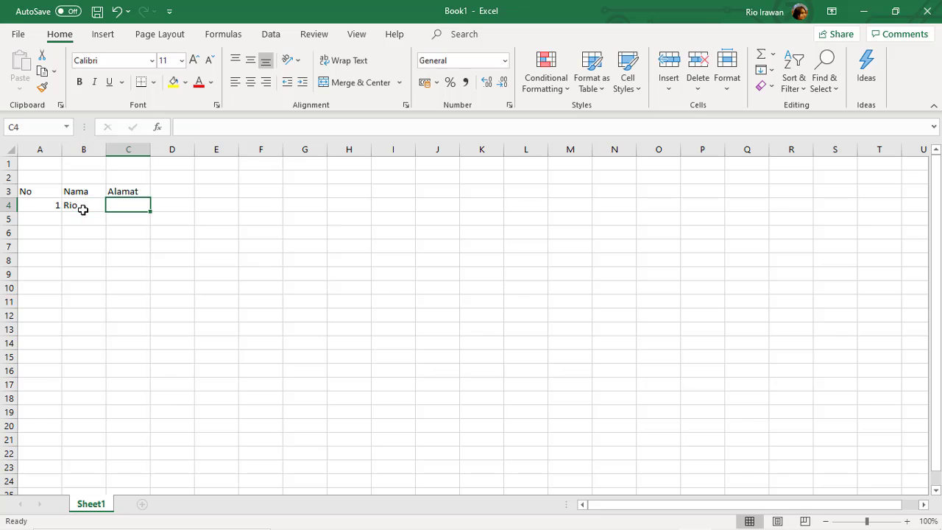
{"action": "type", "text": "Jl. Yos Sudarso"}
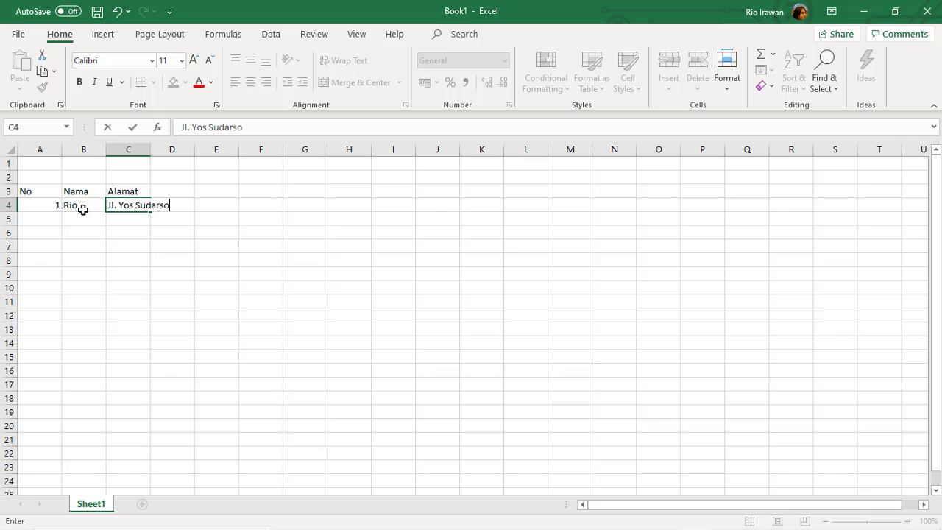
{"action": "key", "text": "Return"}
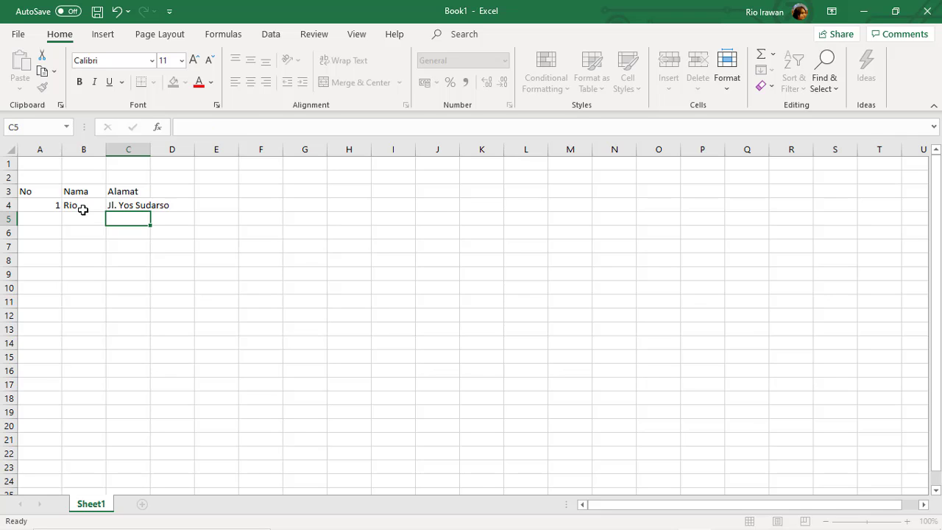
{"action": "left_click", "coordinate": [131, 206]}
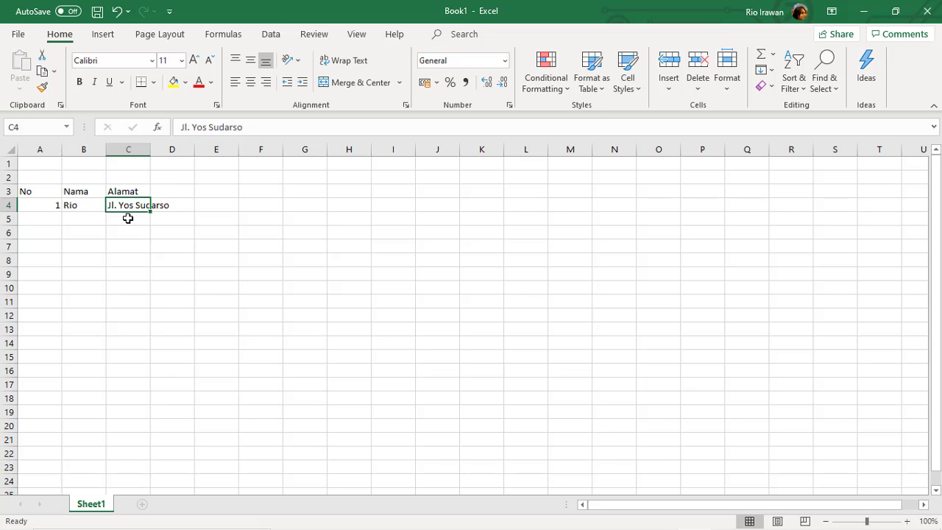
{"action": "key", "text": "alt"}
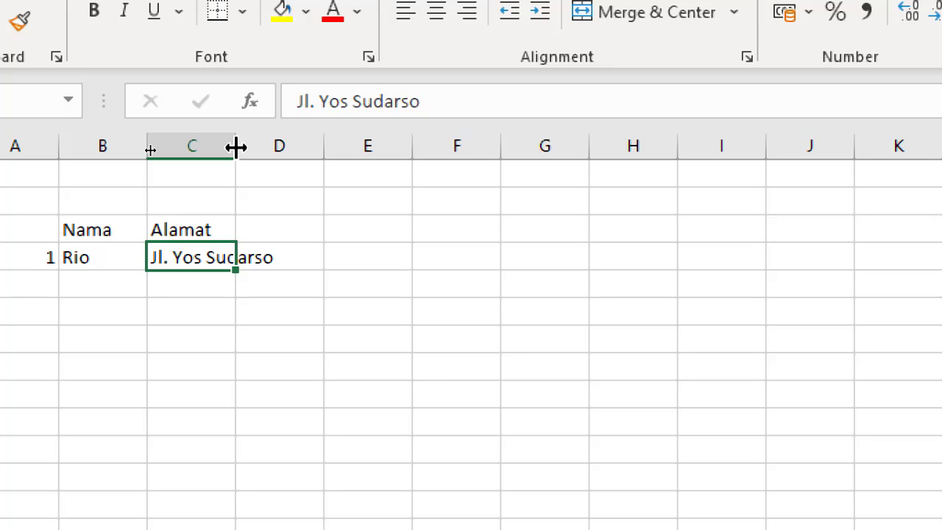
Drag the column C border right until the full C4 address fits.
{"action": "left_click_drag", "start_coordinate": [236, 148], "coordinate": [329, 148]}
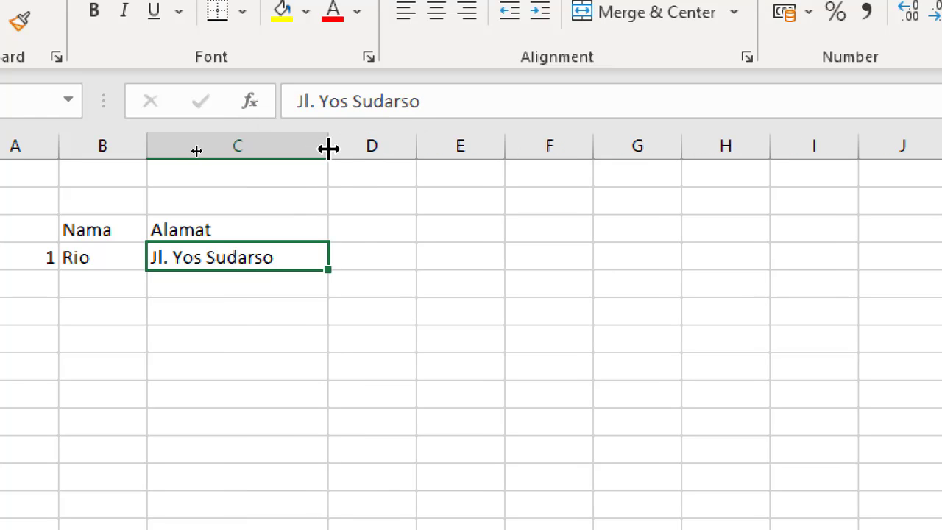
{"action": "left_click", "coordinate": [287, 288]}
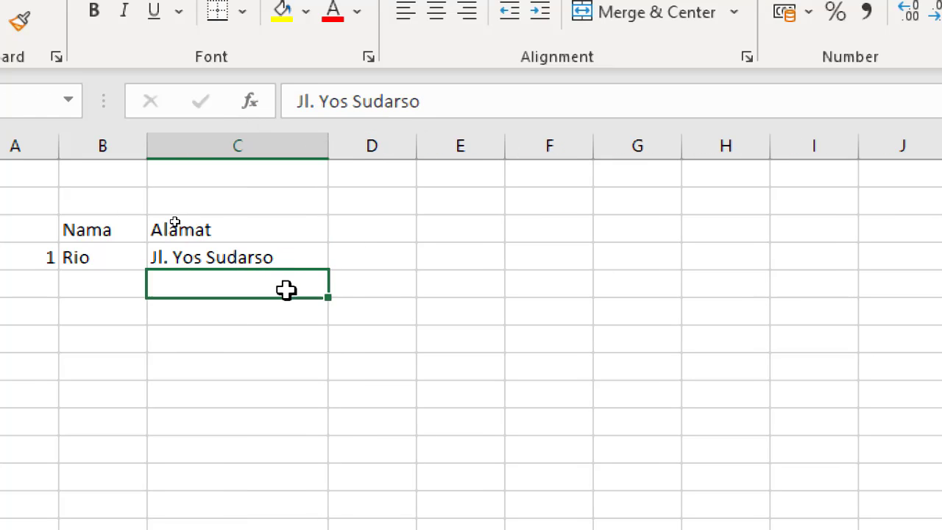
{"action": "left_click", "coordinate": [306, 257]}
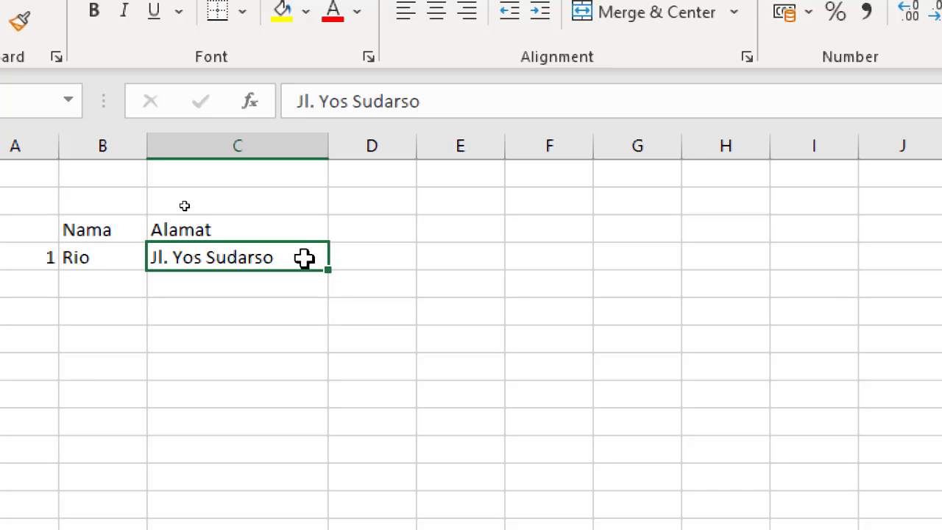
{"action": "left_click", "coordinate": [236, 279]}
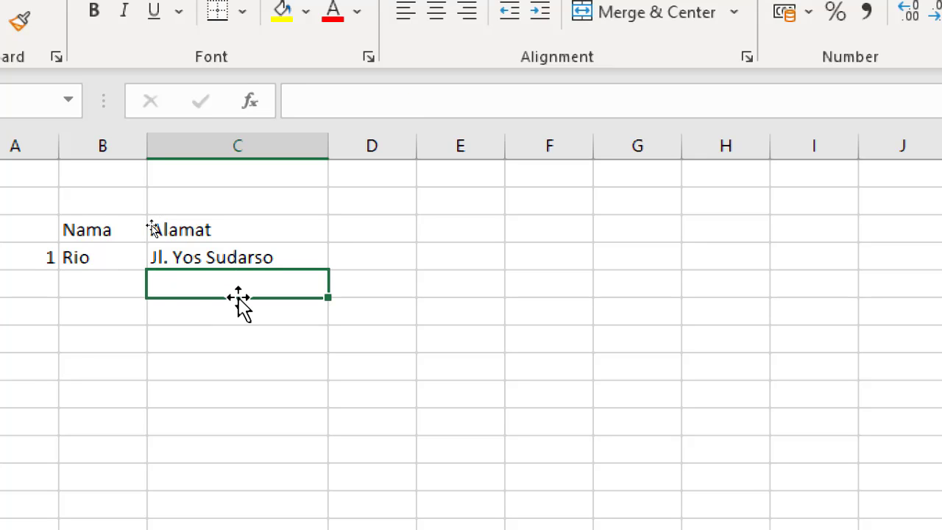
Enter a second street address in C5, extending it with number, RT/RW and kelurahan details.
{"action": "type", "text": "J"}
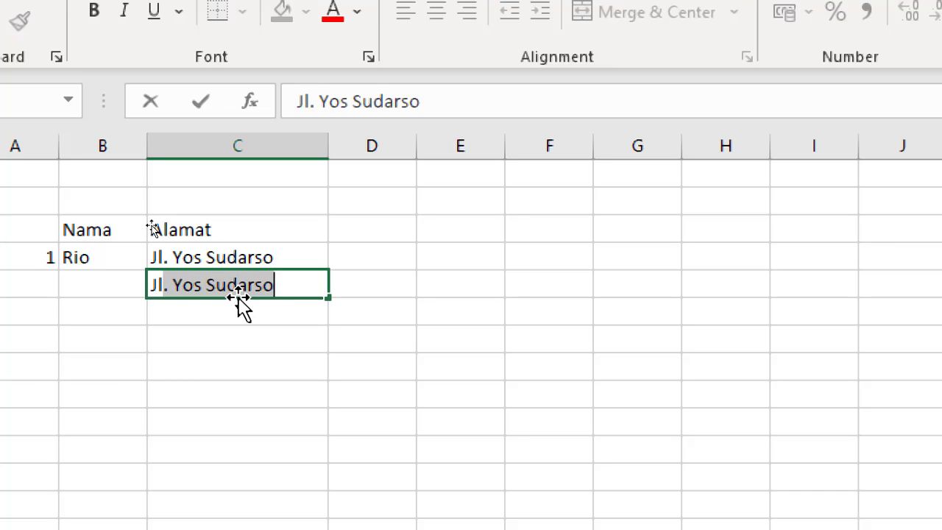
{"action": "type", "text": "l"}
{"action": "key", "text": "Return"}
{"action": "double_click", "coordinate": [321, 283]}
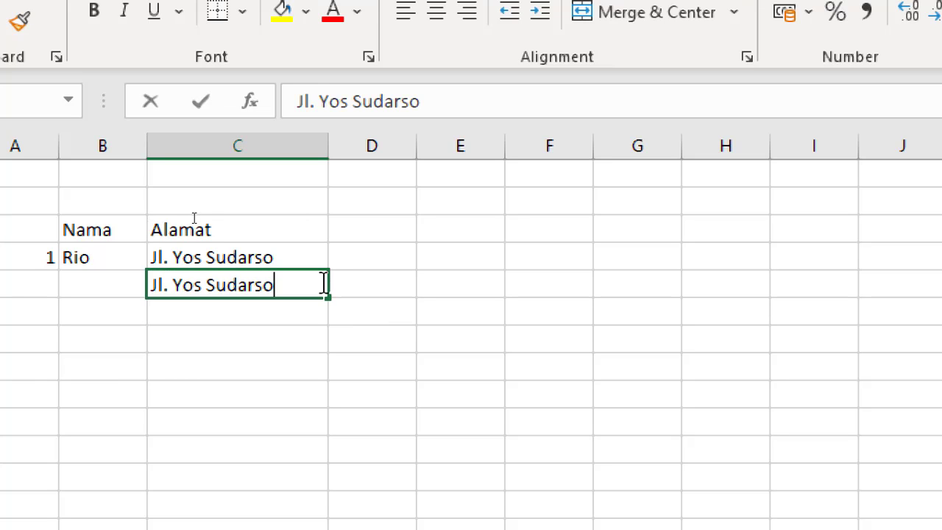
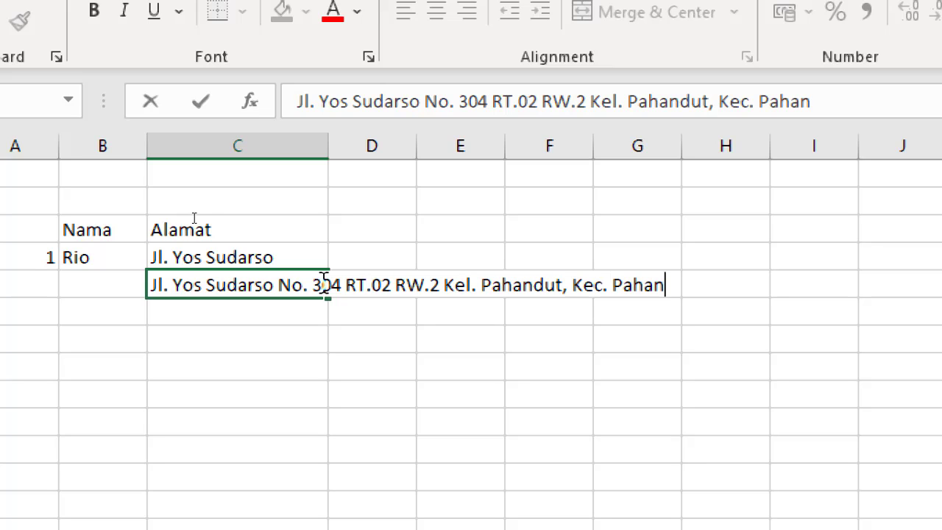
Replace the wrong ending with 'Jekan Raya, Kec. Jekan Raya' and confirm.
{"action": "key", "text": "BackSpace"}
{"action": "key", "text": "BackSpace"}
{"action": "key", "text": "BackSpace"}
{"action": "key", "text": "BackSpace"}
{"action": "key", "text": "BackSpace"}
{"action": "key", "text": "BackSpace"}
{"action": "key", "text": "BackSpace"}
{"action": "key", "text": "BackSpace"}
{"action": "key", "text": "BackSpace"}
{"action": "key", "text": "BackSpace"}
{"action": "key", "text": "BackSpace"}
{"action": "key", "text": "BackSpace"}
{"action": "key", "text": "BackSpace"}
{"action": "key", "text": "BackSpace"}
{"action": "key", "text": "BackSpace"}
{"action": "key", "text": "BackSpace"}
{"action": "key", "text": "BackSpace"}
{"action": "key", "text": "BackSpace"}
{"action": "key", "text": "BackSpace"}
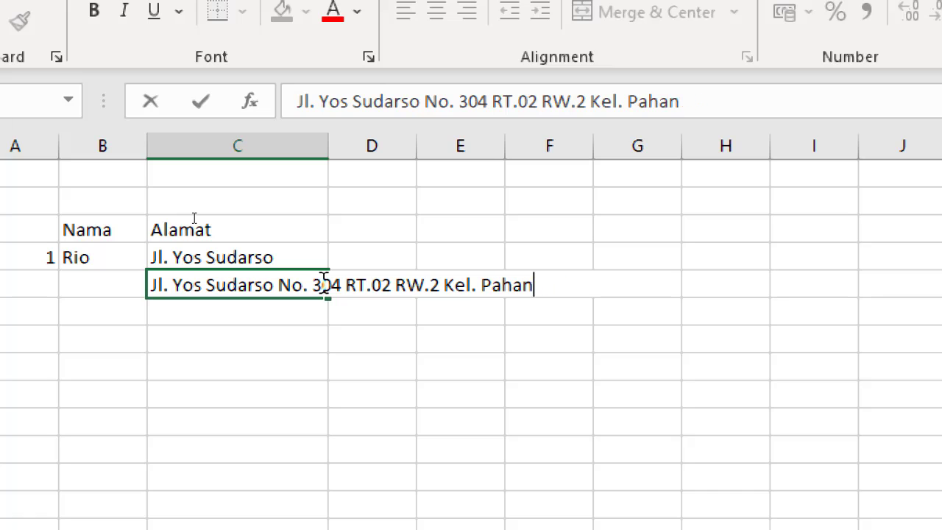
{"action": "type", "text": "Jekan "}
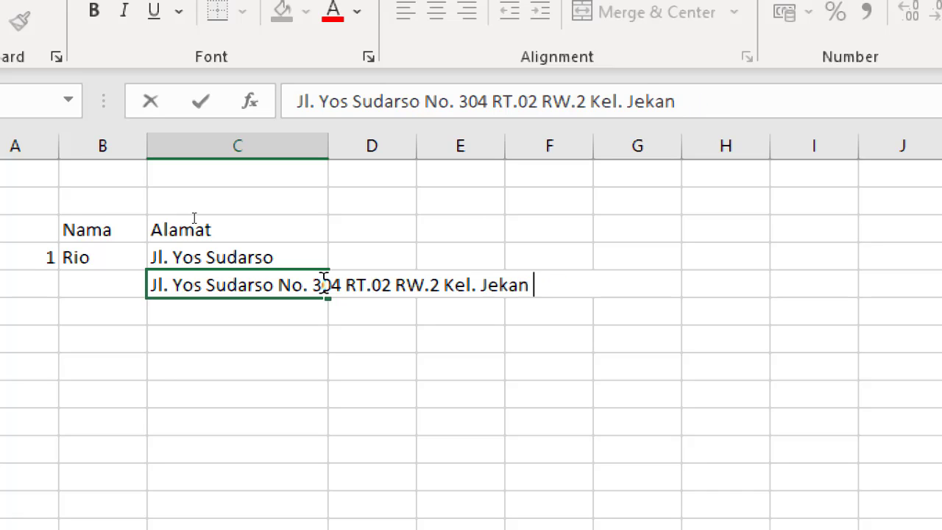
{"action": "type", "text": "Raya, Kec"}
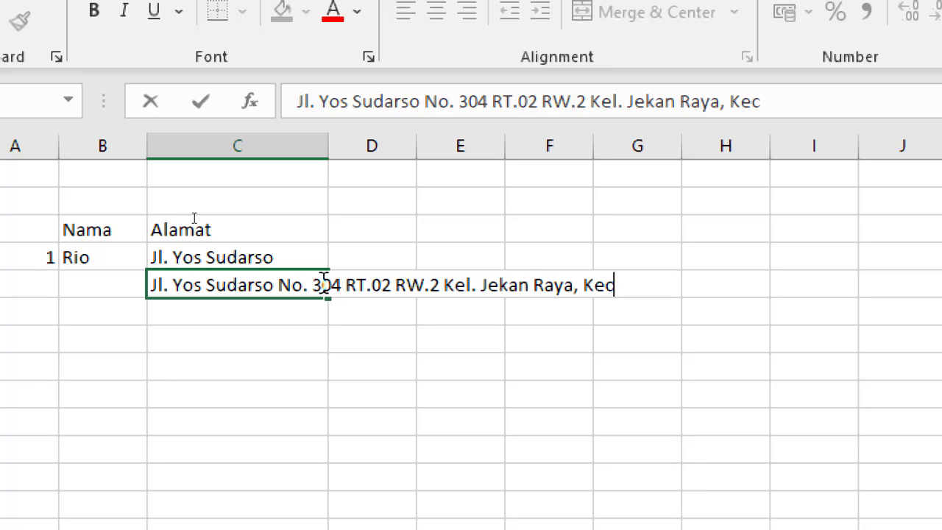
{"action": "type", "text": ". Jekan Raya"}
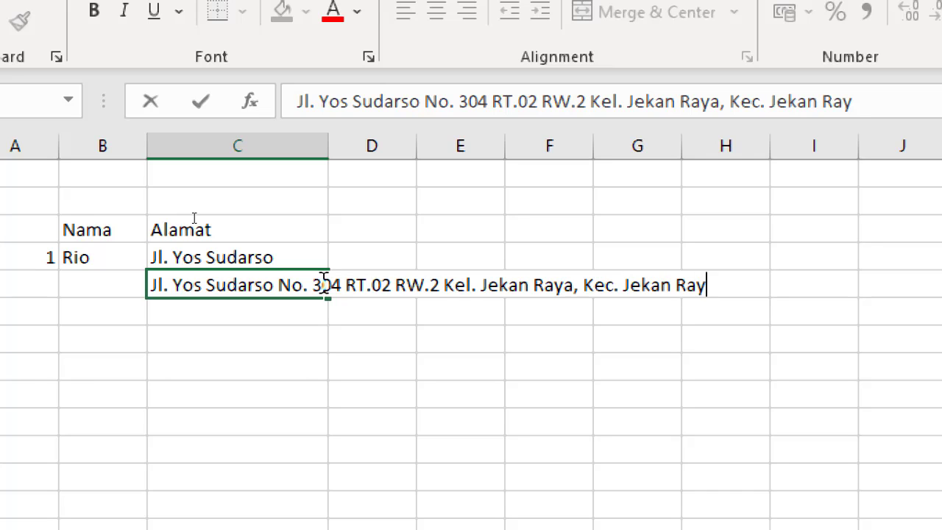
{"action": "key", "text": "Return"}
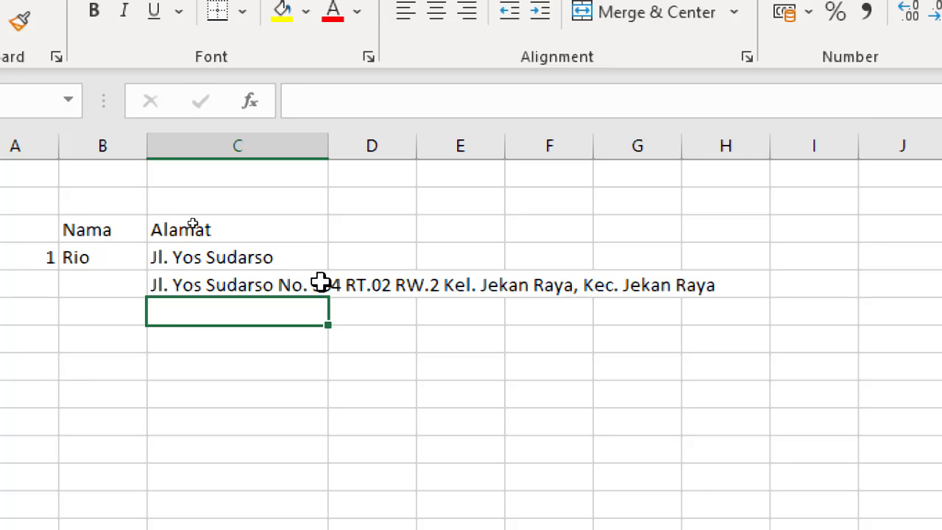
Widen column C greatly, then narrow it back to a moderate width.
{"action": "left_click", "coordinate": [294, 384]}
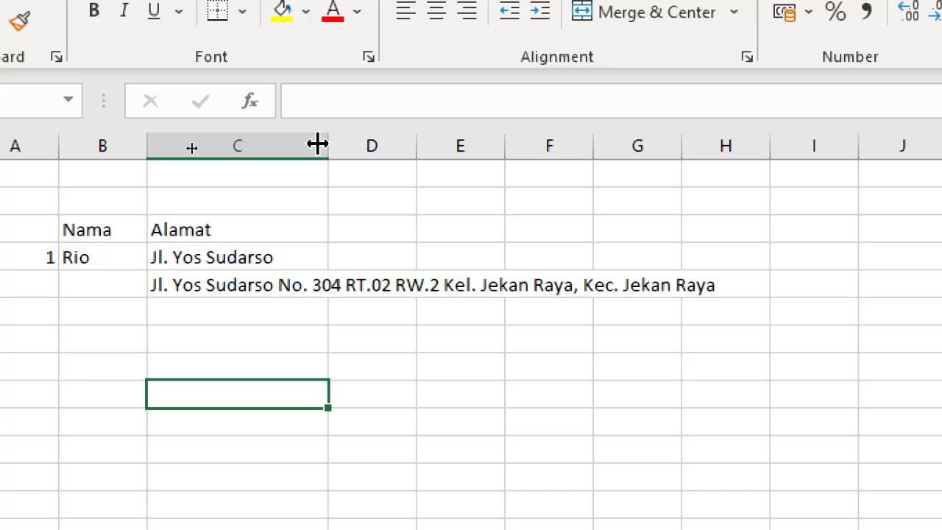
{"action": "left_click_drag", "start_coordinate": [326, 143], "coordinate": [707, 148]}
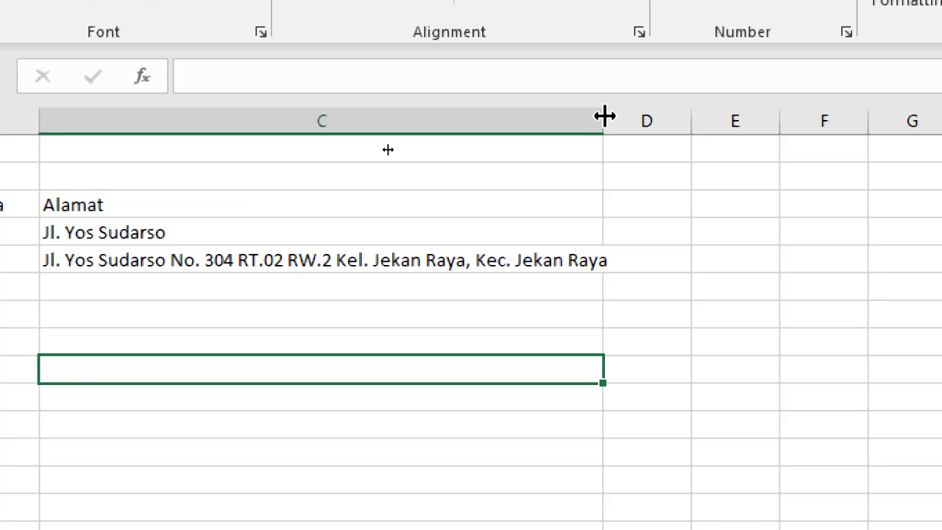
{"action": "left_click_drag", "start_coordinate": [602, 126], "coordinate": [253, 126]}
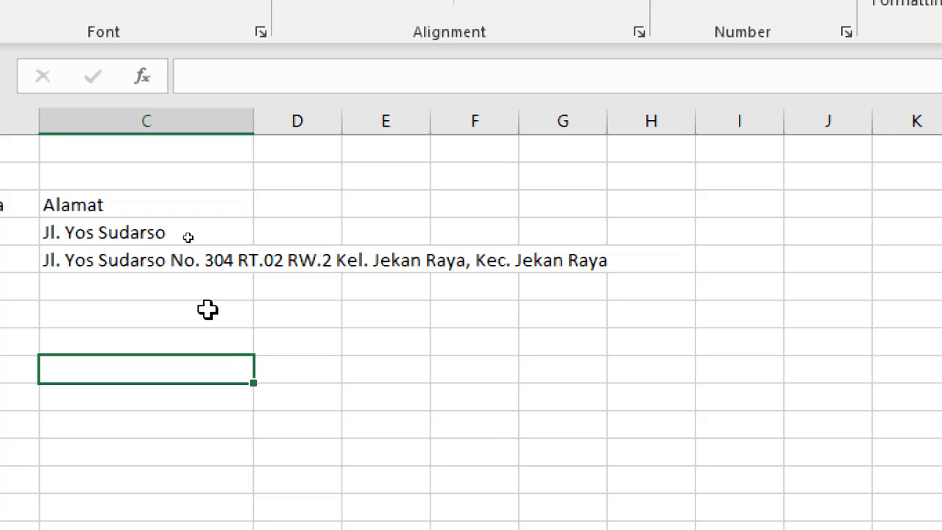
Select and reopen the long C5 address for editing, then leave it unchanged.
{"action": "left_click", "coordinate": [204, 285]}
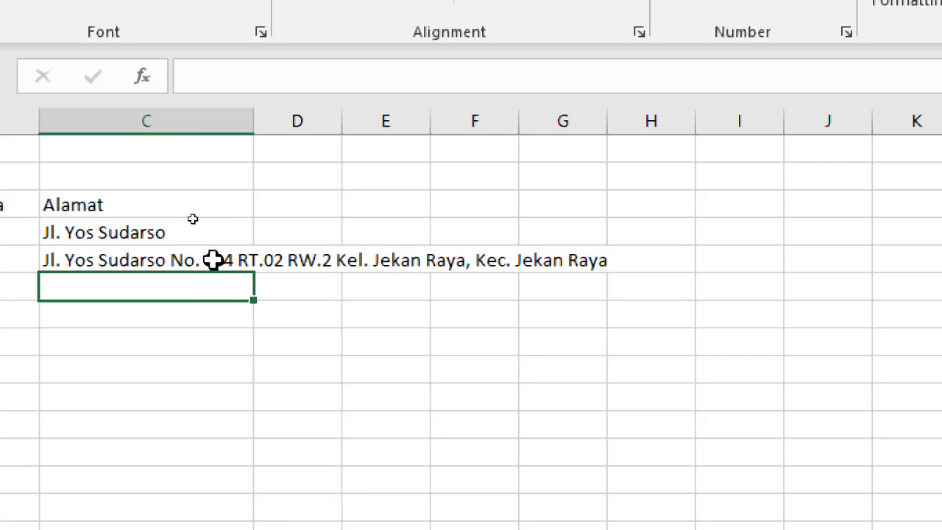
{"action": "left_click", "coordinate": [213, 260]}
{"action": "left_click", "coordinate": [218, 306]}
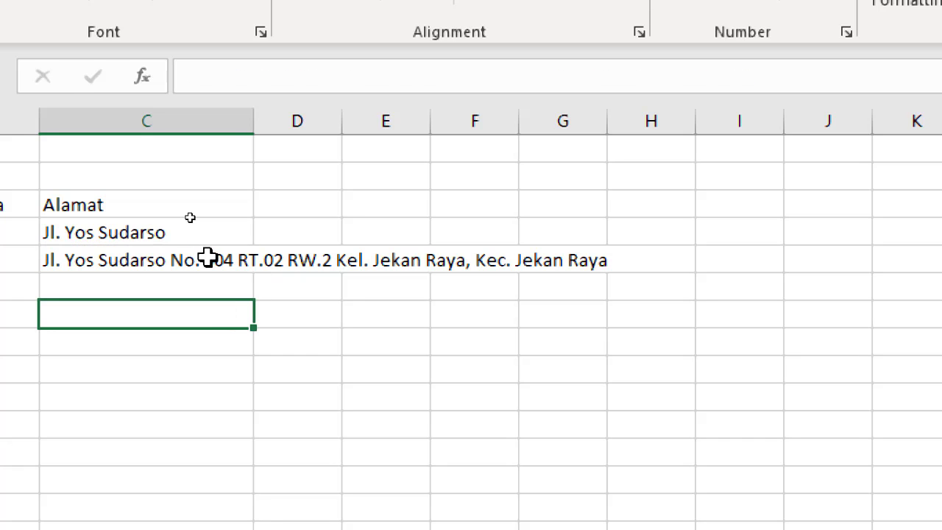
{"action": "double_click", "coordinate": [208, 259]}
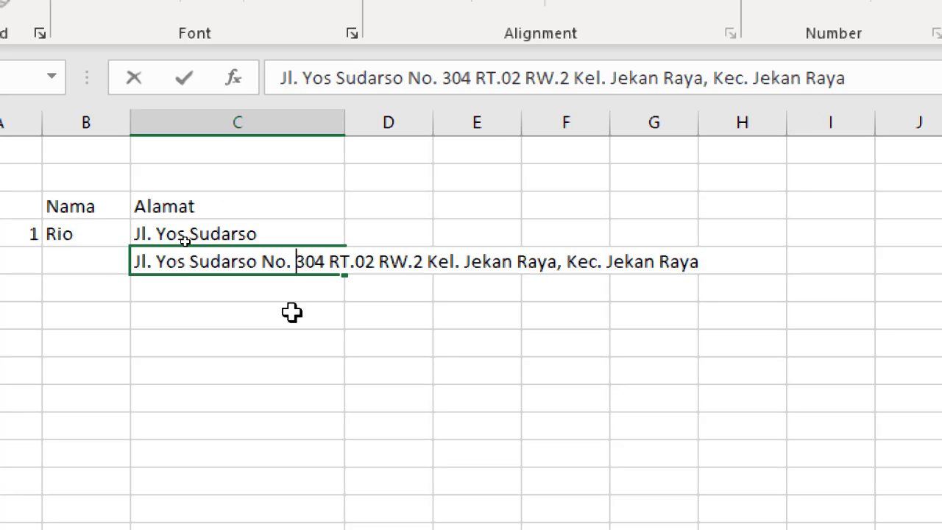
{"action": "left_click", "coordinate": [292, 292]}
{"action": "double_click", "coordinate": [310, 263]}
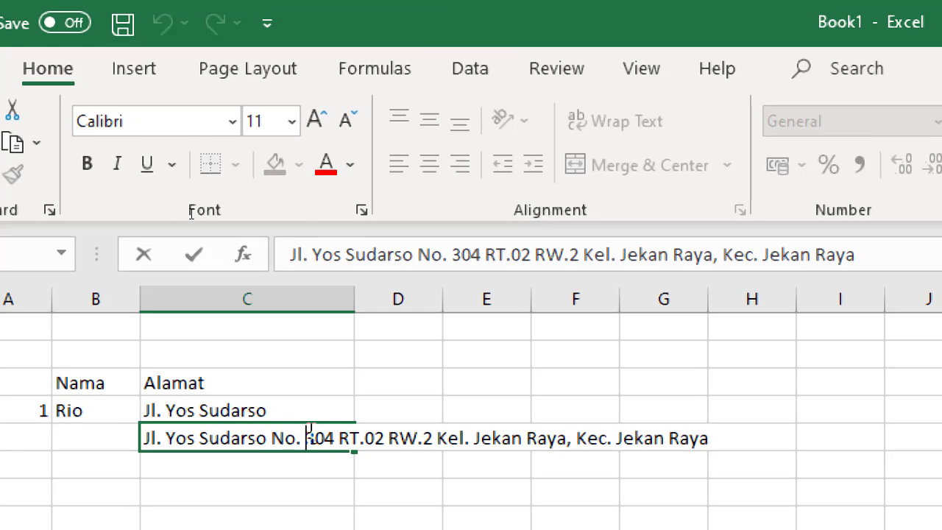
{"action": "left_click", "coordinate": [309, 410]}
Apply Wrap Text to C5 so the address fits on three lines.
{"action": "left_click", "coordinate": [332, 442]}
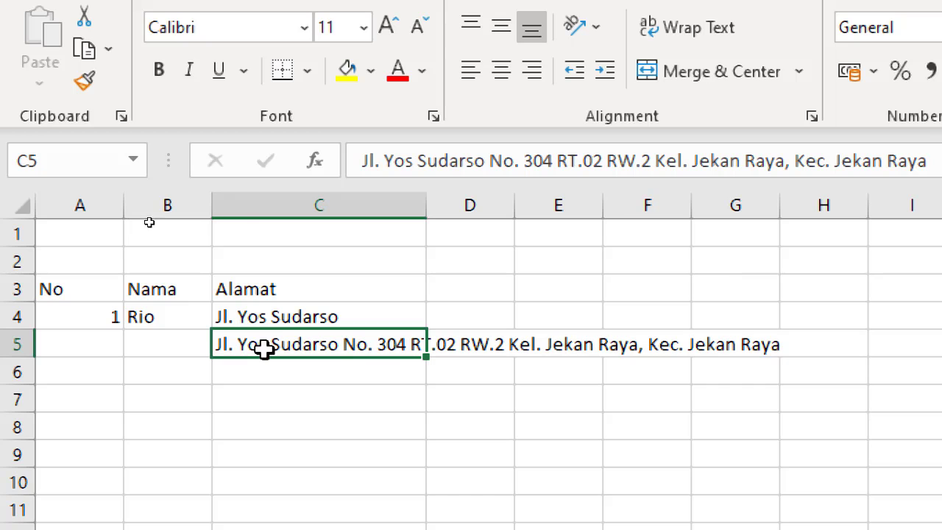
{"action": "left_click", "coordinate": [690, 43]}
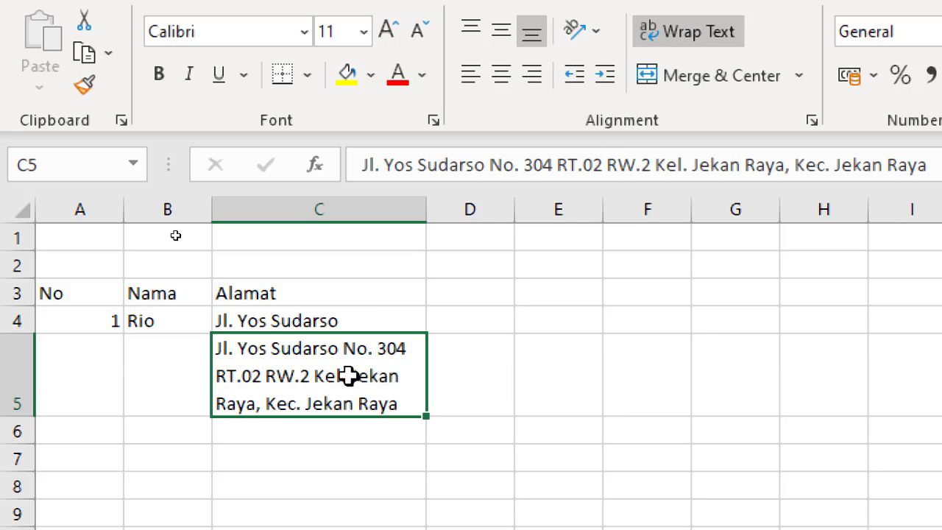
{"action": "scroll", "coordinate": [331, 382], "scroll_direction": "down", "scroll_amount": 1}
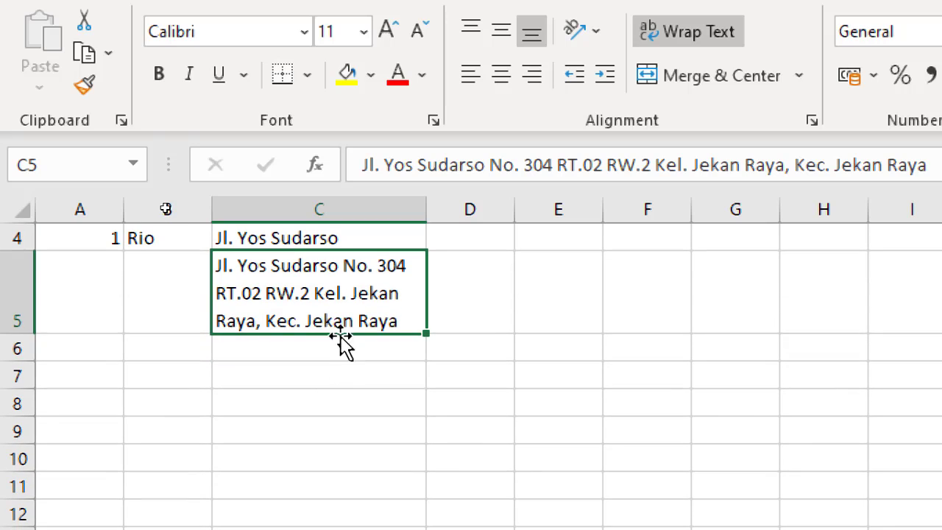
Enter number 2 in A5 and a person's name in B5.
{"action": "left_click", "coordinate": [107, 294]}
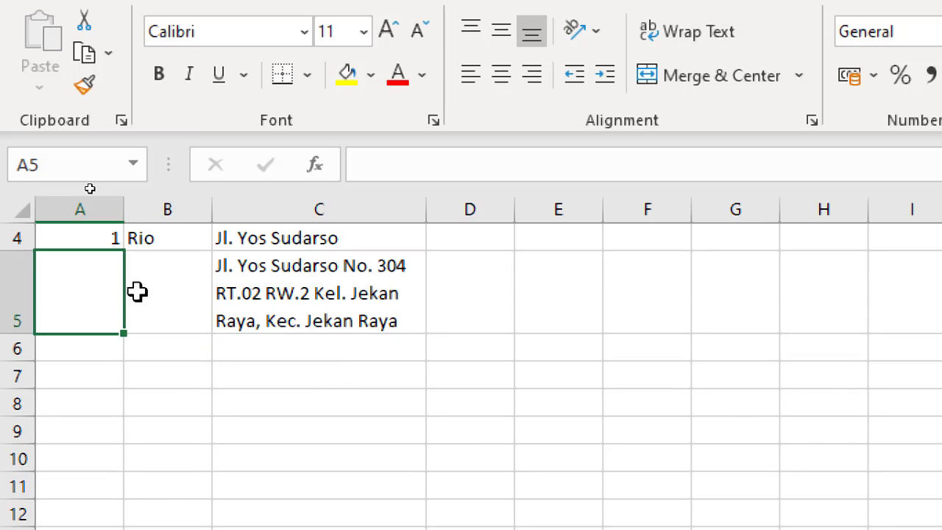
{"action": "type", "text": "2"}
{"action": "left_click", "coordinate": [185, 288]}
{"action": "type", "text": "Irawa"}
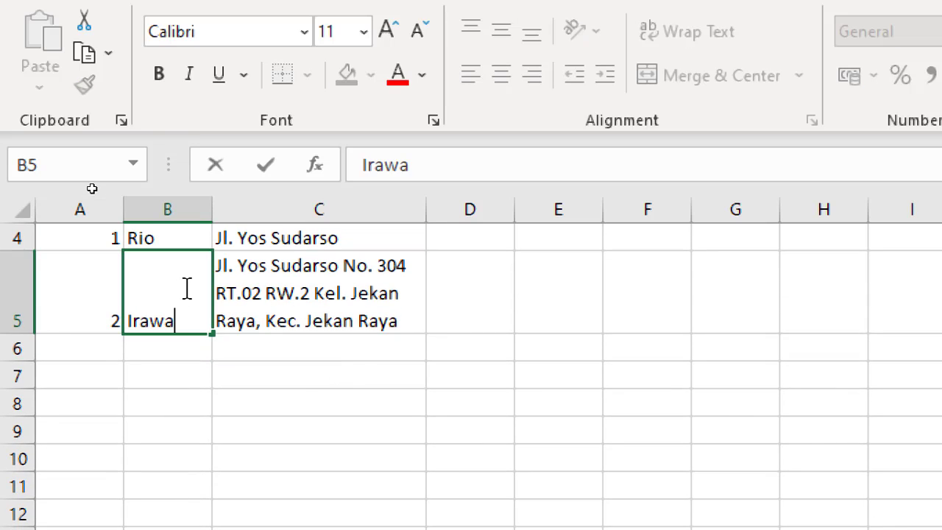
{"action": "type", "text": "n"}
{"action": "key", "text": "Return"}
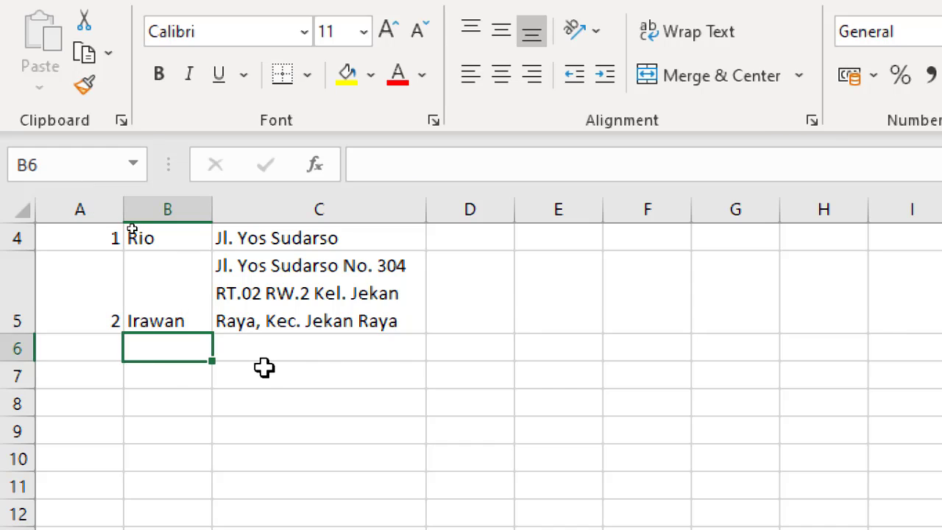
Cancel the accidental fill-down from A4 so A5 keeps its value.
{"action": "scroll", "coordinate": [264, 367], "scroll_direction": "up", "scroll_amount": 1}
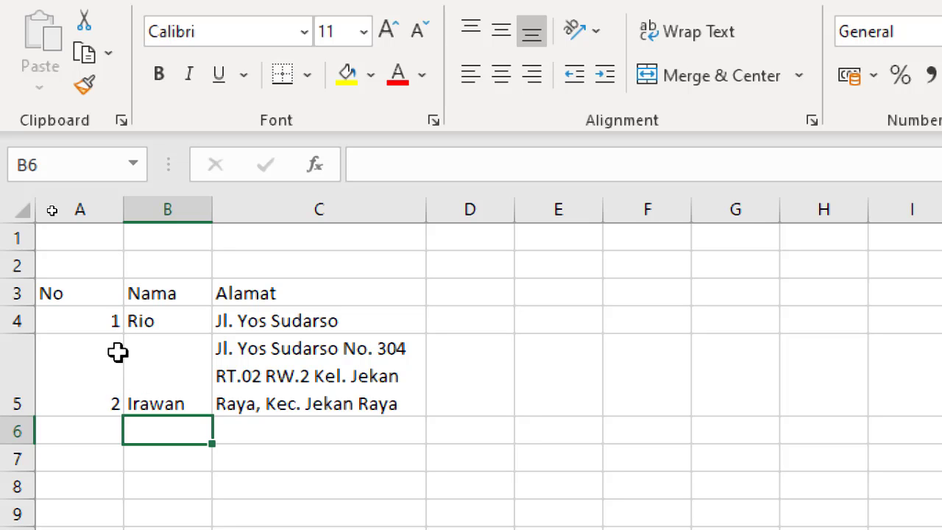
{"action": "left_click", "coordinate": [81, 318]}
{"action": "left_click_drag", "start_coordinate": [87, 335], "coordinate": [80, 393]}
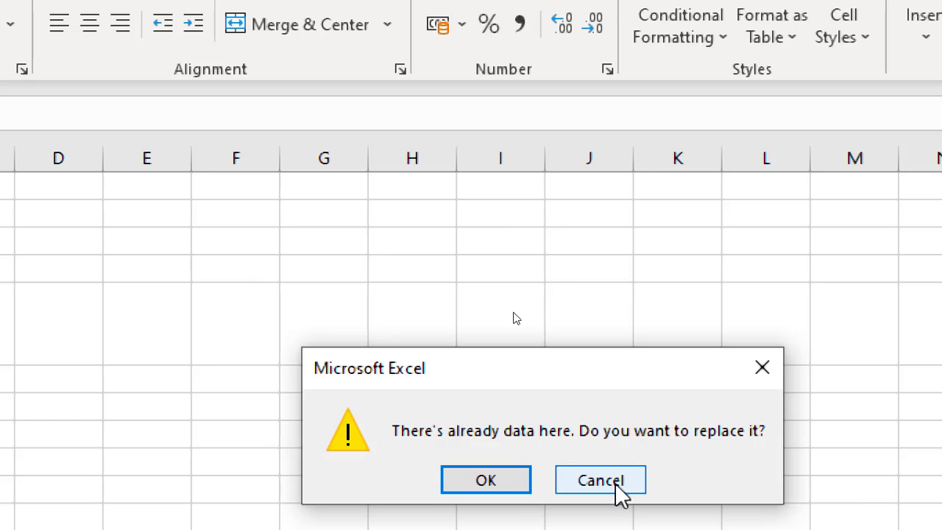
{"action": "left_click", "coordinate": [616, 484]}
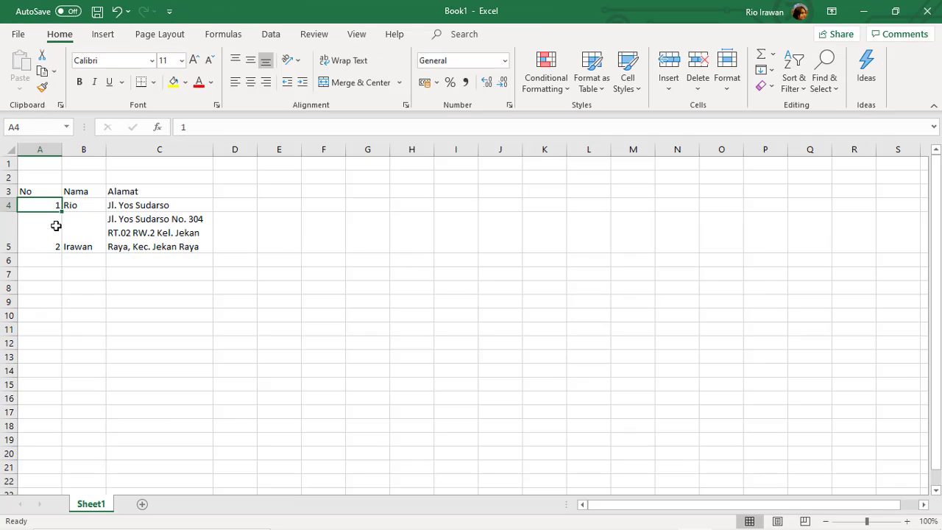
{"action": "key", "text": "alt"}
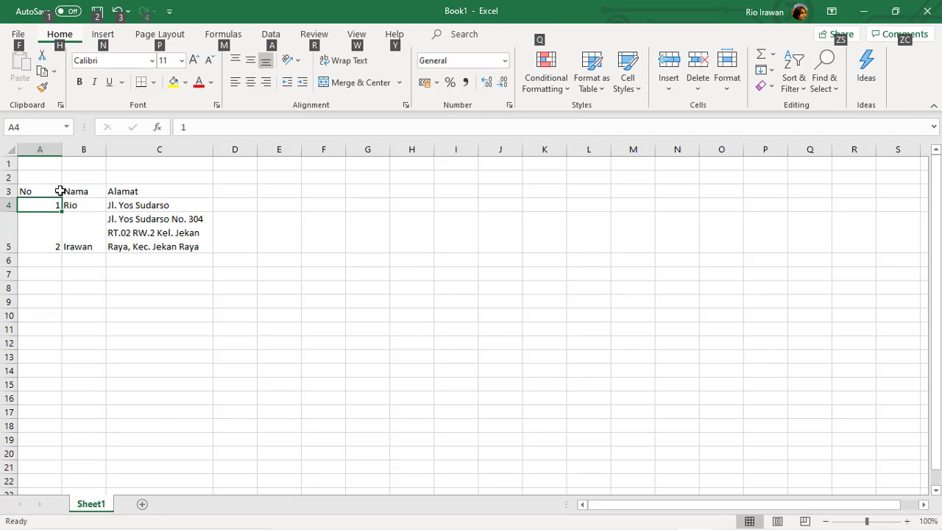
{"action": "key", "text": "alt"}
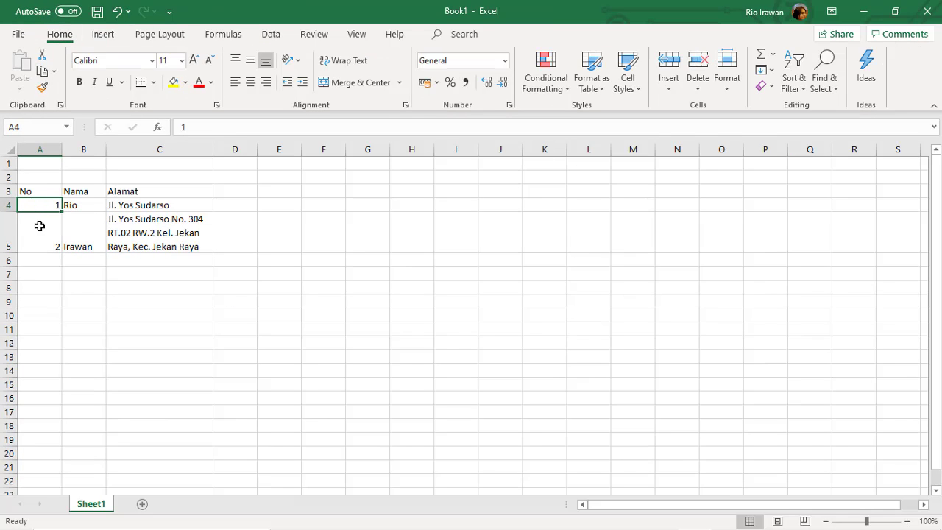
Centre the number and name cells of rows 5 and 4.
{"action": "left_click", "coordinate": [45, 231]}
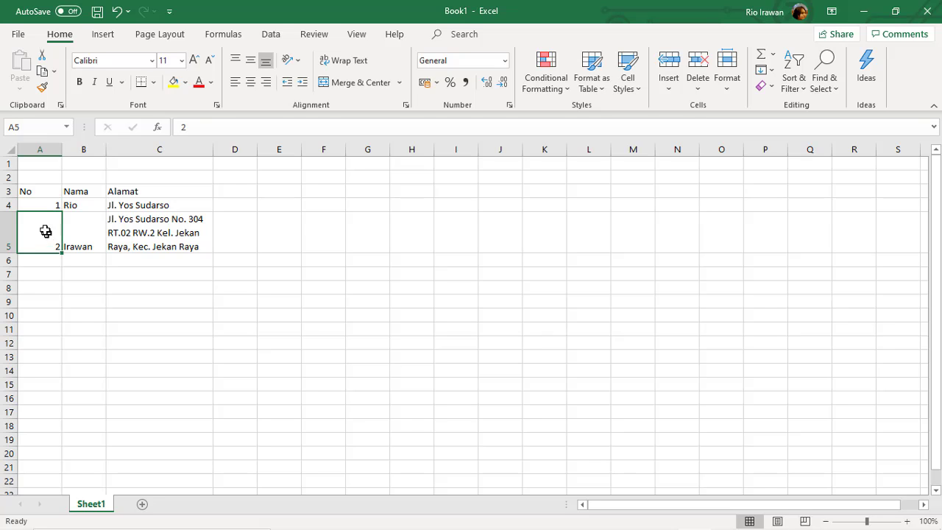
{"action": "left_click_drag", "start_coordinate": [54, 225], "coordinate": [81, 230]}
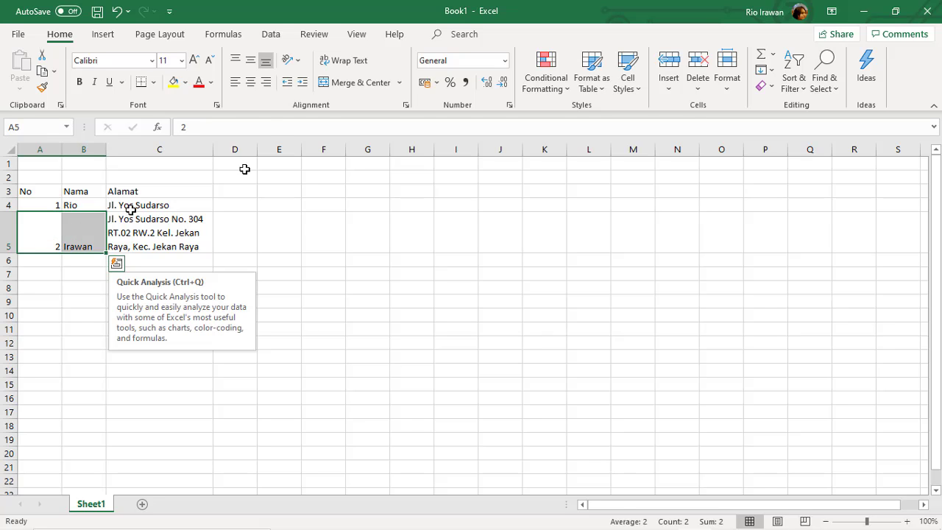
{"action": "left_click", "coordinate": [248, 86]}
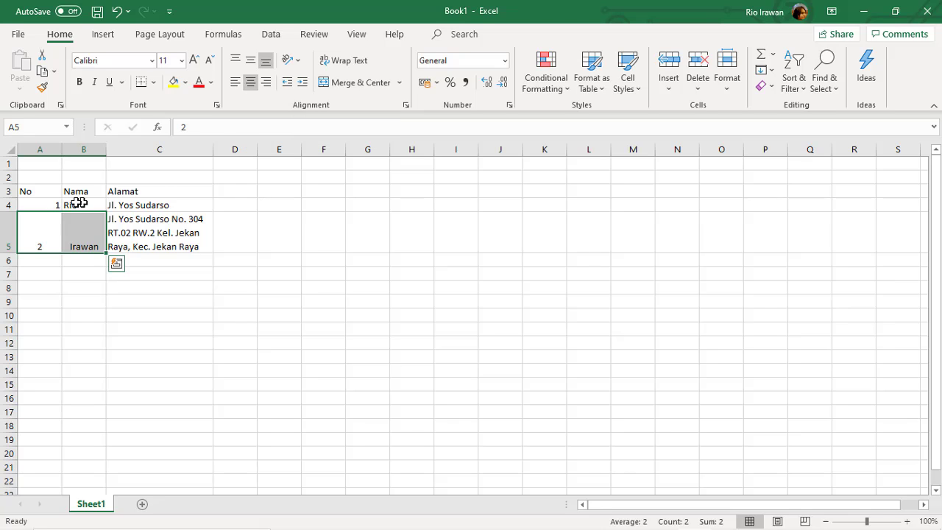
{"action": "left_click_drag", "start_coordinate": [56, 206], "coordinate": [78, 228]}
{"action": "left_click", "coordinate": [77, 218]}
{"action": "left_click", "coordinate": [251, 83]}
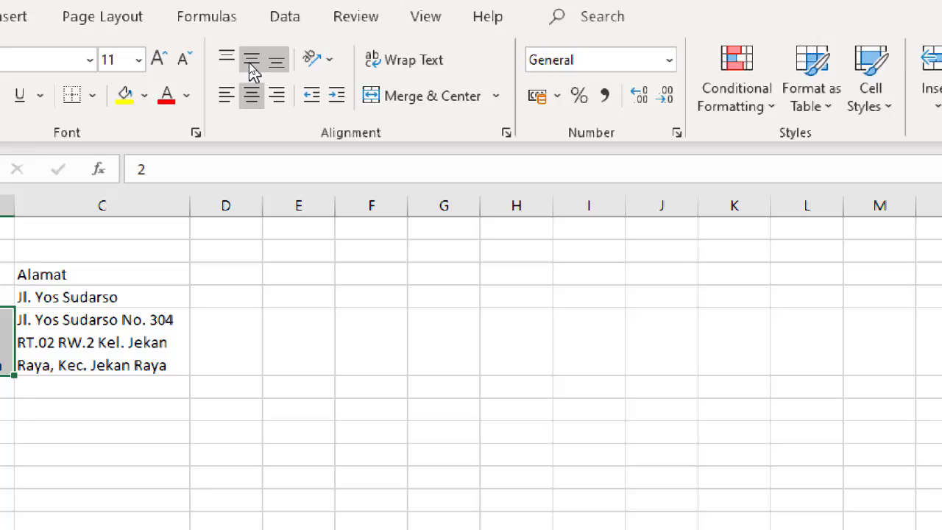
Apply Middle Align to the row 5 number and name cells.
{"action": "key", "text": "alt"}
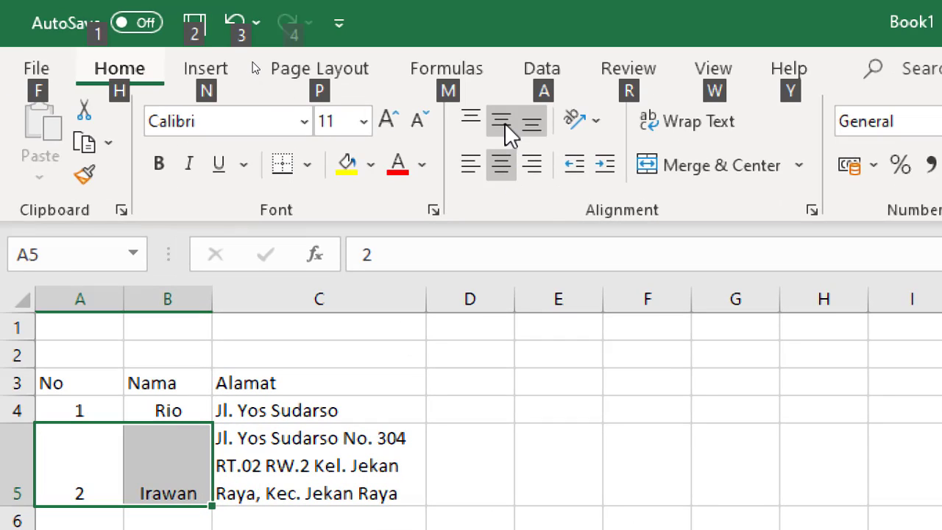
{"action": "key", "text": "alt"}
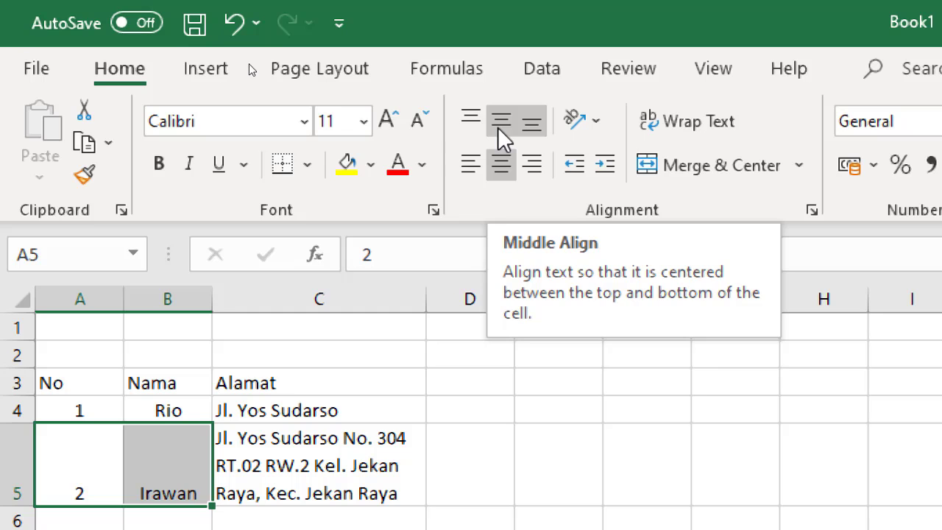
{"action": "left_click", "coordinate": [497, 127]}
{"action": "scroll", "coordinate": [214, 463], "scroll_direction": "down", "scroll_amount": 1}
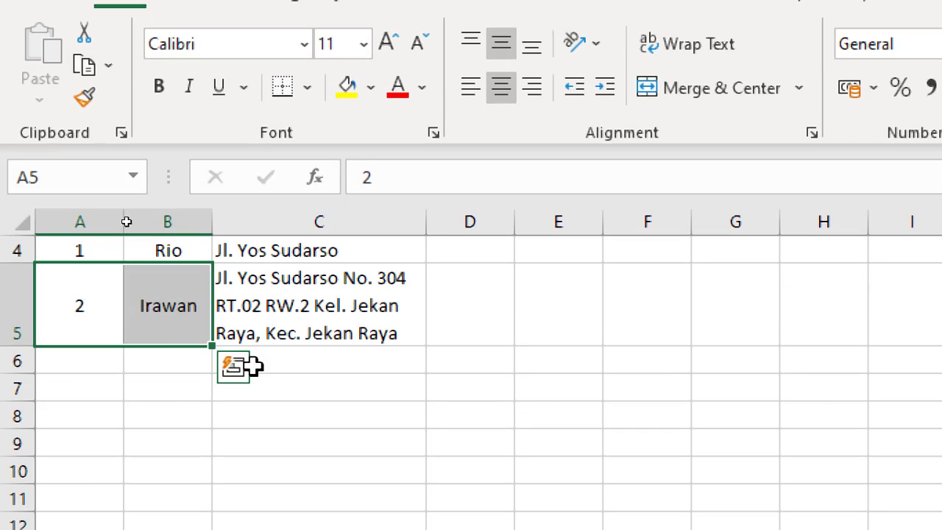
{"action": "left_click", "coordinate": [156, 308]}
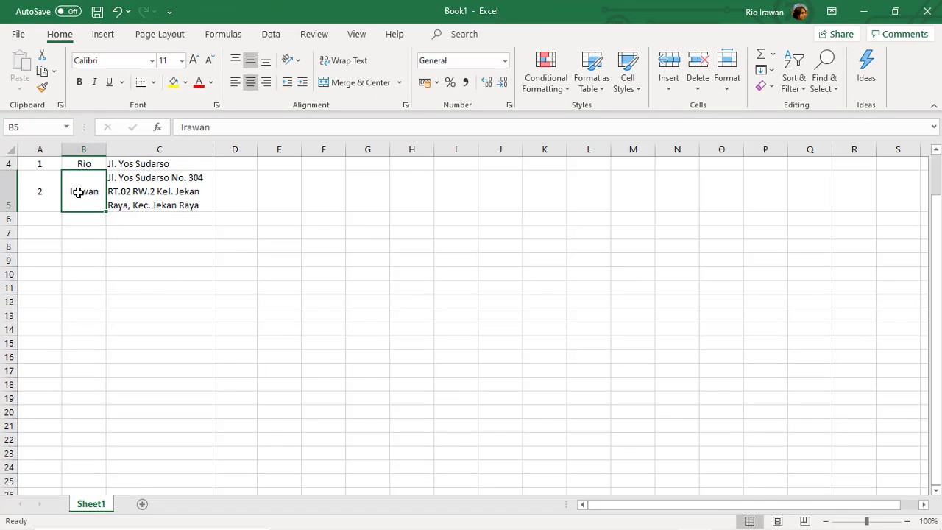
{"action": "key", "text": "alt"}
{"action": "key", "text": "alt"}
{"action": "scroll", "coordinate": [140, 214], "scroll_direction": "up", "scroll_amount": 1}
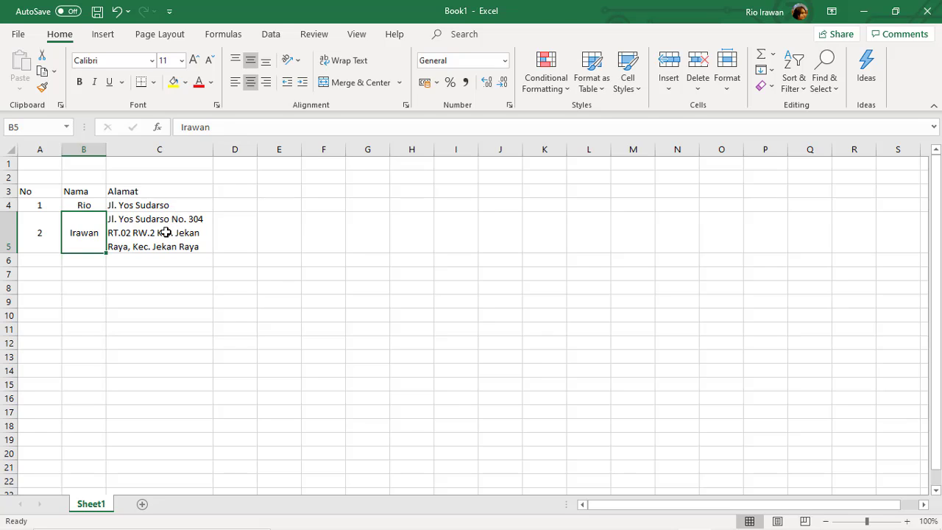
Widen column C so the wrapped C5 address reflows with RT.02 ending line one.
{"action": "left_click", "coordinate": [163, 233]}
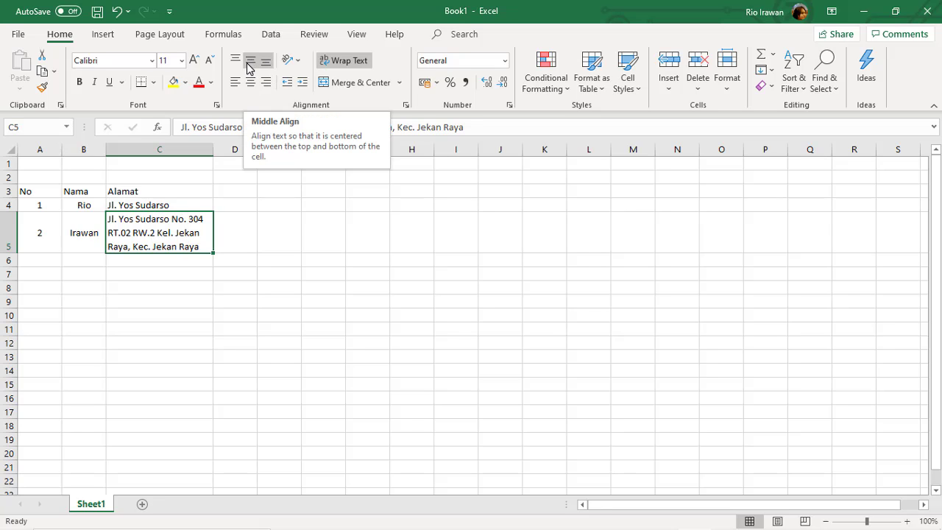
{"action": "left_click_drag", "start_coordinate": [212, 151], "coordinate": [245, 153]}
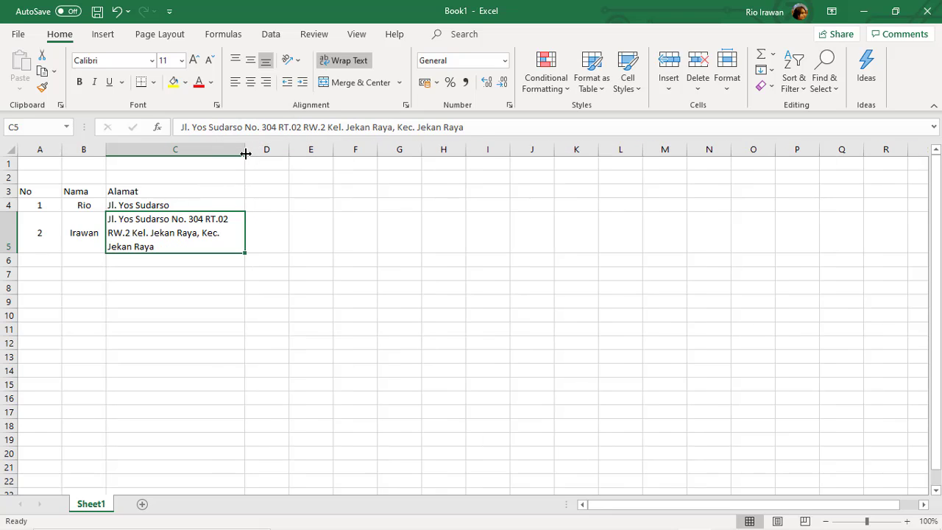
{"action": "left_click", "coordinate": [183, 272]}
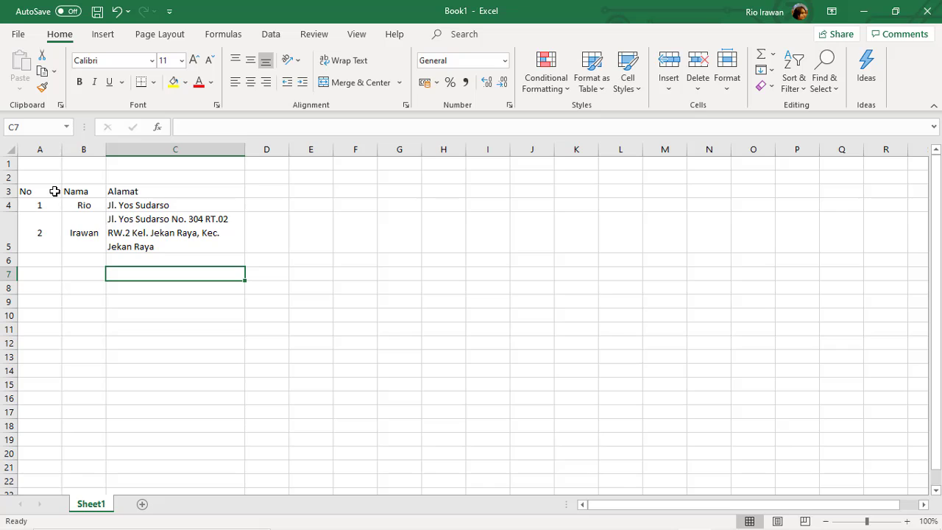
Make the whole table A3:C5 bold and centred.
{"action": "left_click_drag", "start_coordinate": [54, 191], "coordinate": [154, 239]}
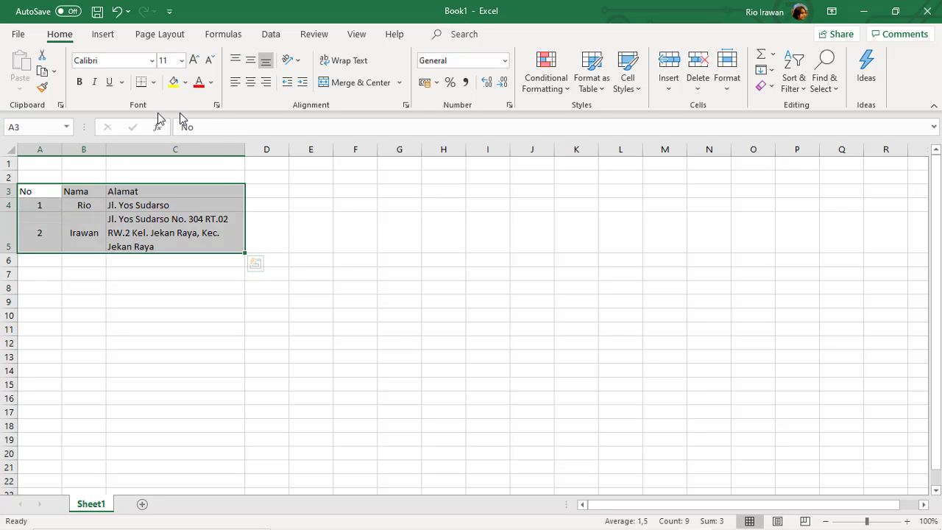
{"action": "left_click", "coordinate": [79, 82]}
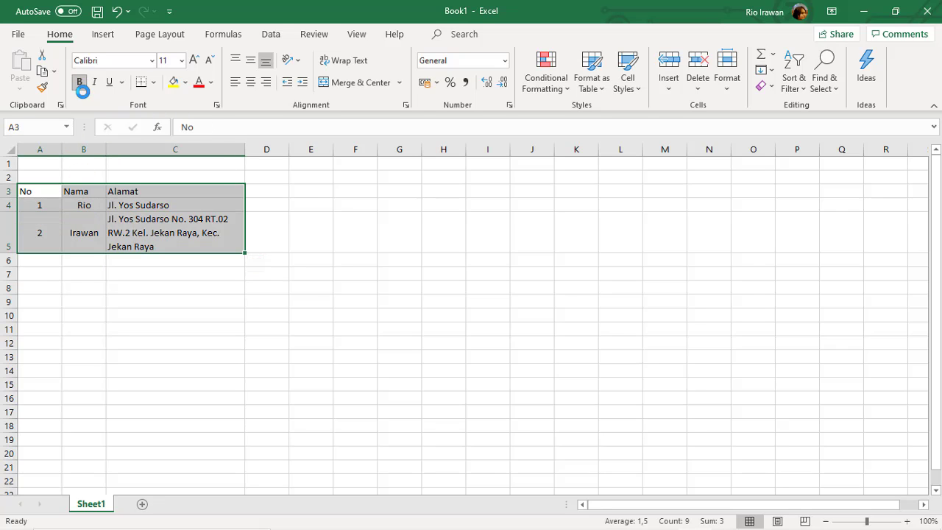
{"action": "left_click", "coordinate": [79, 81]}
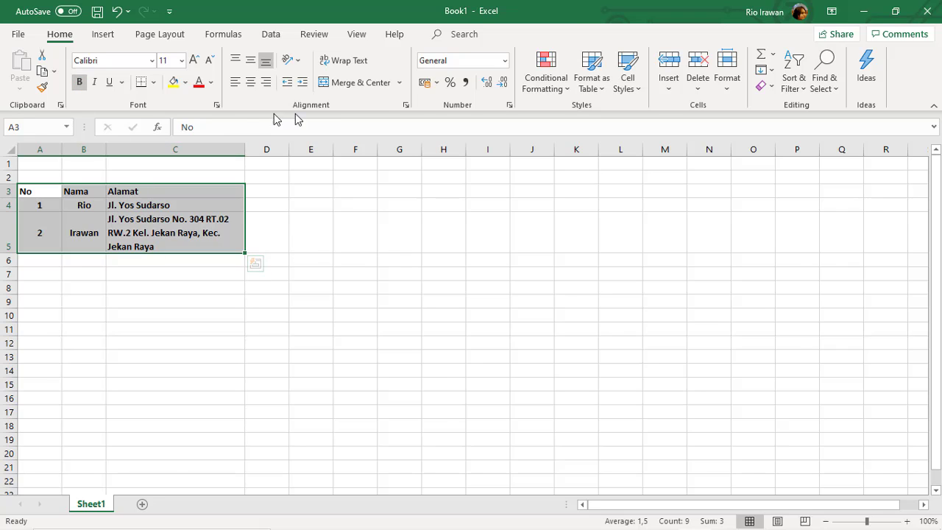
{"action": "left_click", "coordinate": [250, 82]}
Return the two addresses in C4:C5 to left alignment.
{"action": "left_click", "coordinate": [190, 217]}
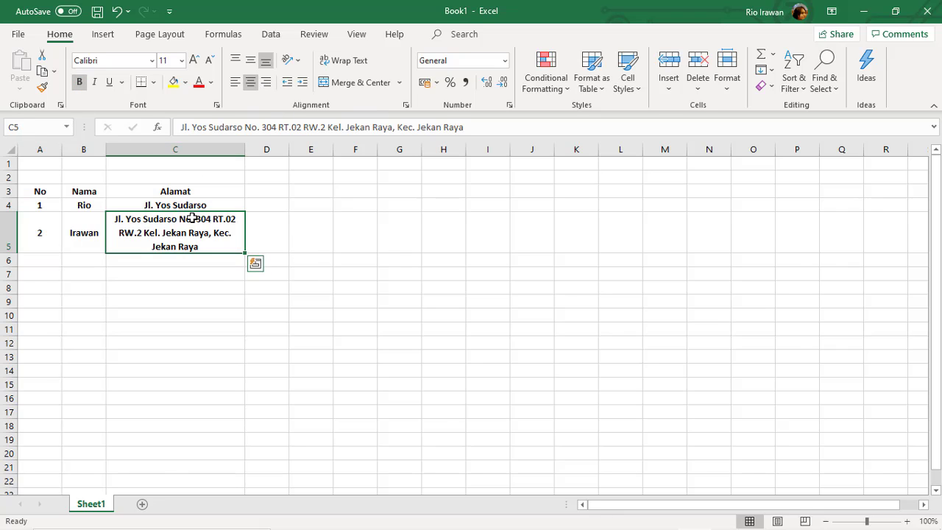
{"action": "left_click", "coordinate": [173, 206]}
{"action": "left_click_drag", "start_coordinate": [173, 206], "coordinate": [175, 234]}
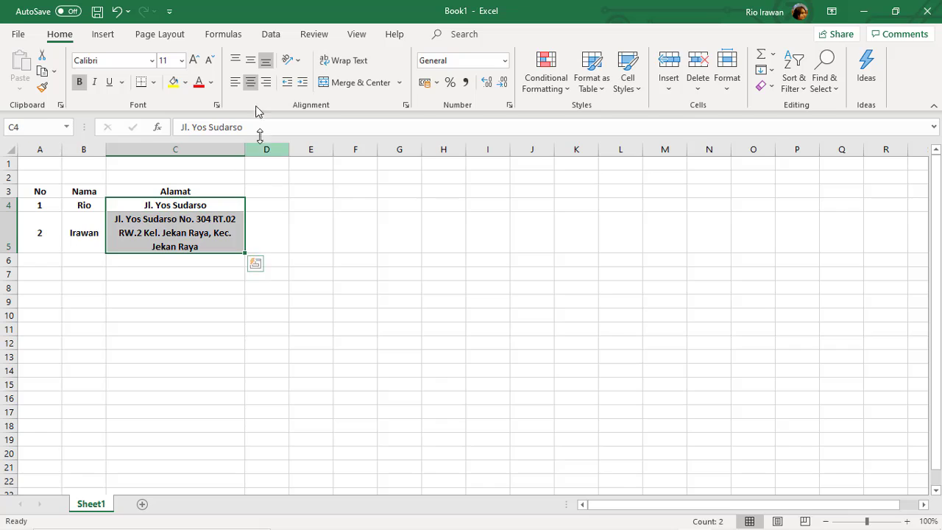
{"action": "left_click", "coordinate": [235, 81]}
{"action": "left_click", "coordinate": [253, 231]}
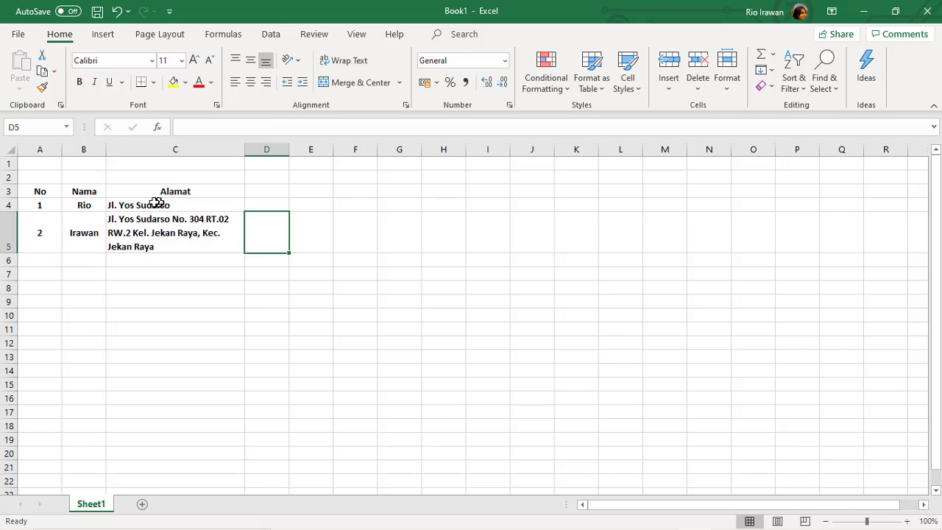
{"action": "left_click_drag", "start_coordinate": [42, 190], "coordinate": [189, 236]}
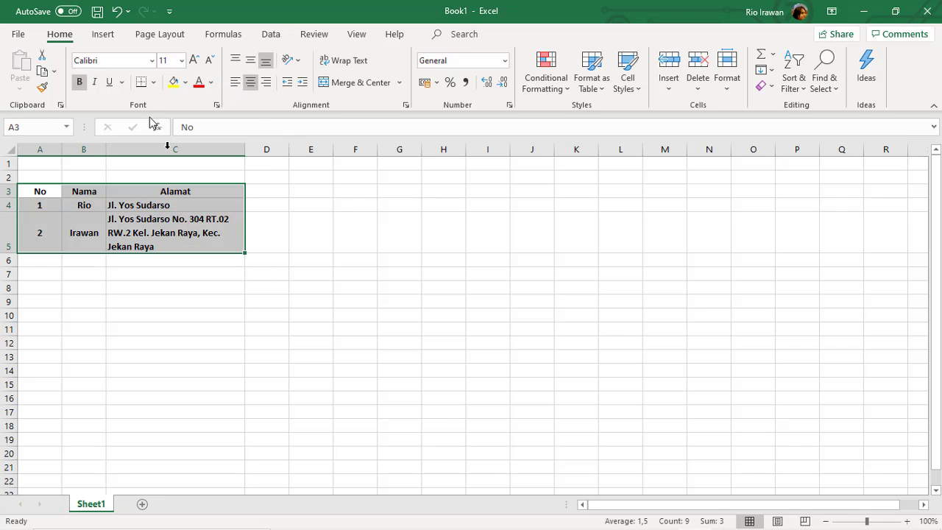
{"action": "left_click", "coordinate": [154, 83]}
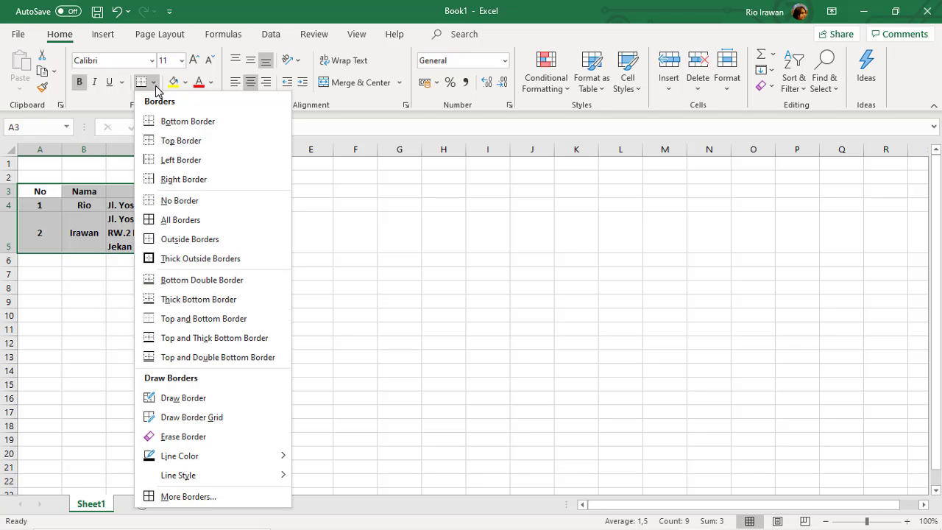
Apply All Borders to every cell of the No/Nama/Alamat table A3:C5.
{"action": "left_click", "coordinate": [175, 220]}
{"action": "left_click", "coordinate": [181, 301]}
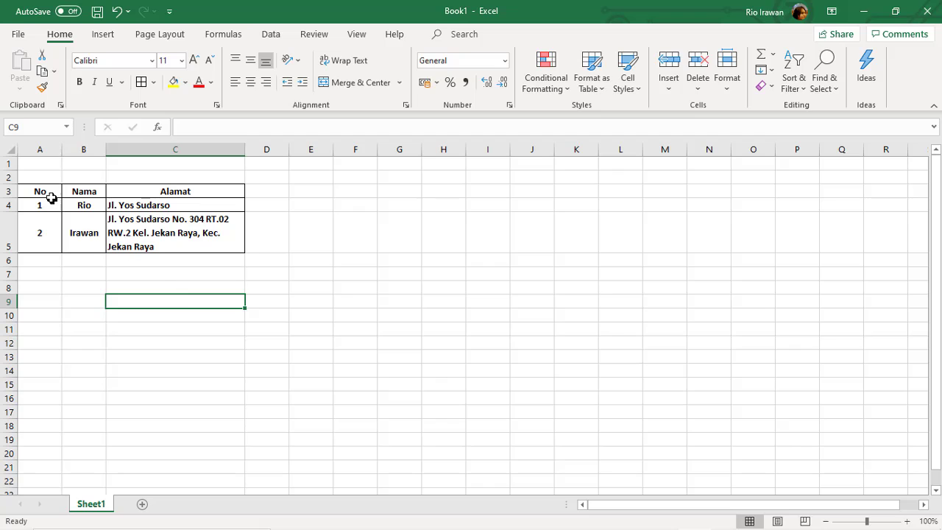
{"action": "left_click_drag", "start_coordinate": [46, 193], "coordinate": [175, 249]}
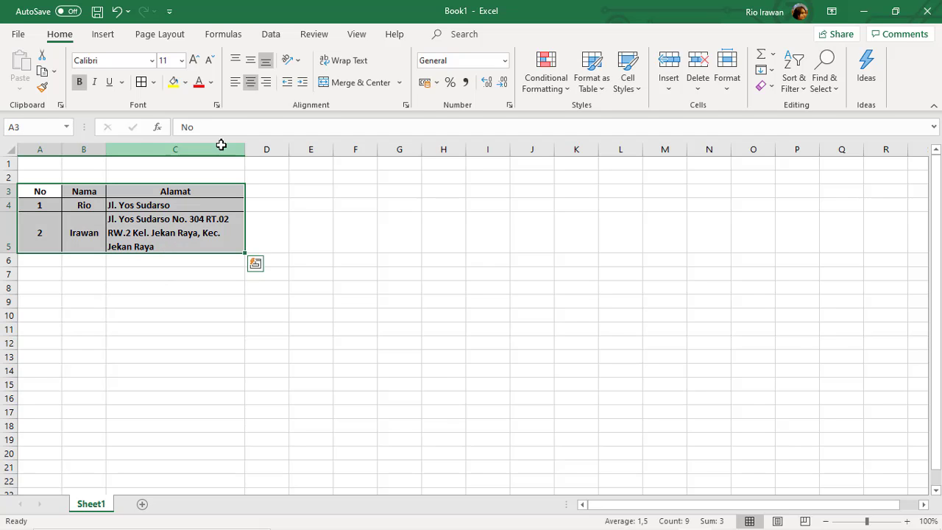
{"action": "left_click", "coordinate": [154, 83]}
{"action": "left_click", "coordinate": [173, 218]}
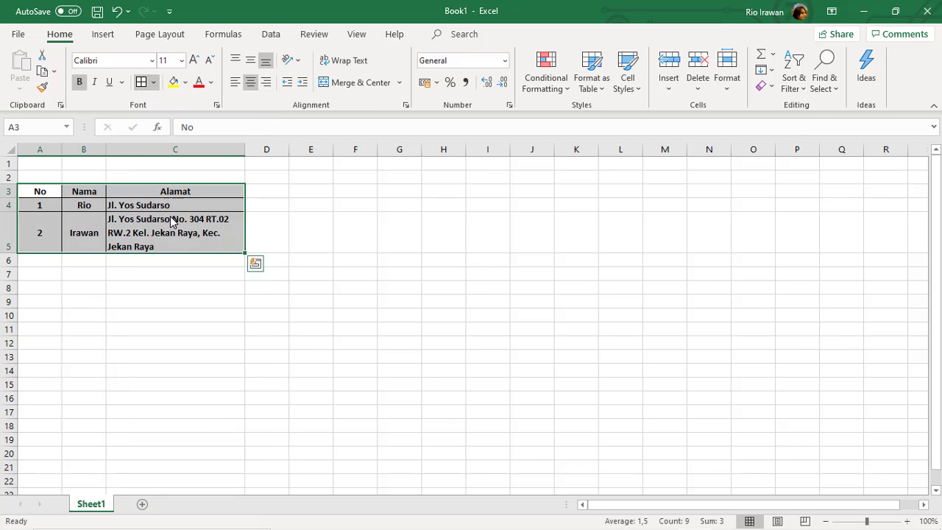
{"action": "left_click", "coordinate": [171, 273]}
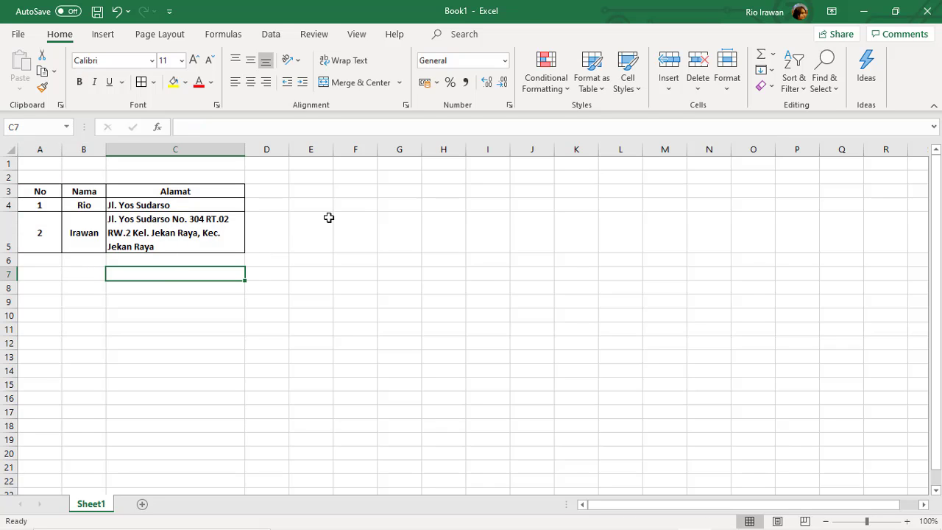
{"action": "left_click", "coordinate": [274, 228]}
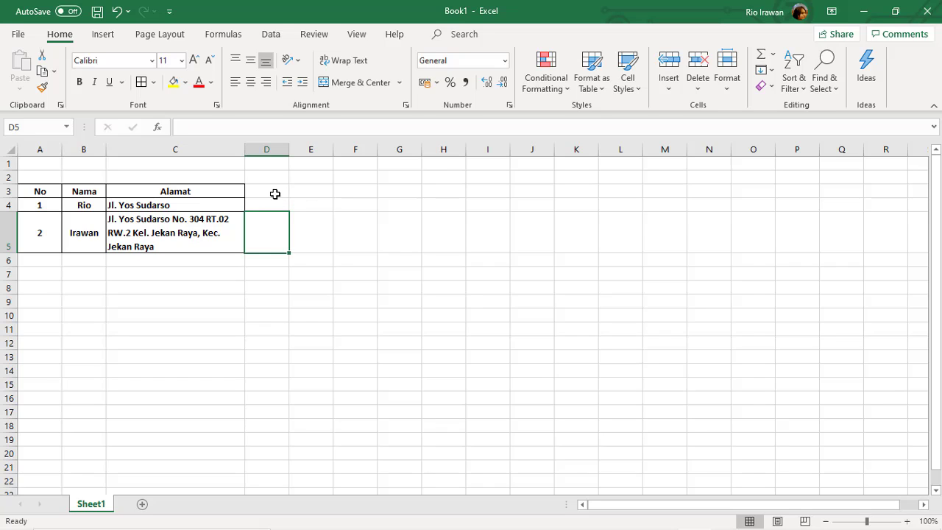
Merge D3 and E3 into a single centred header cell.
{"action": "left_click", "coordinate": [266, 189]}
{"action": "left_click", "coordinate": [305, 191]}
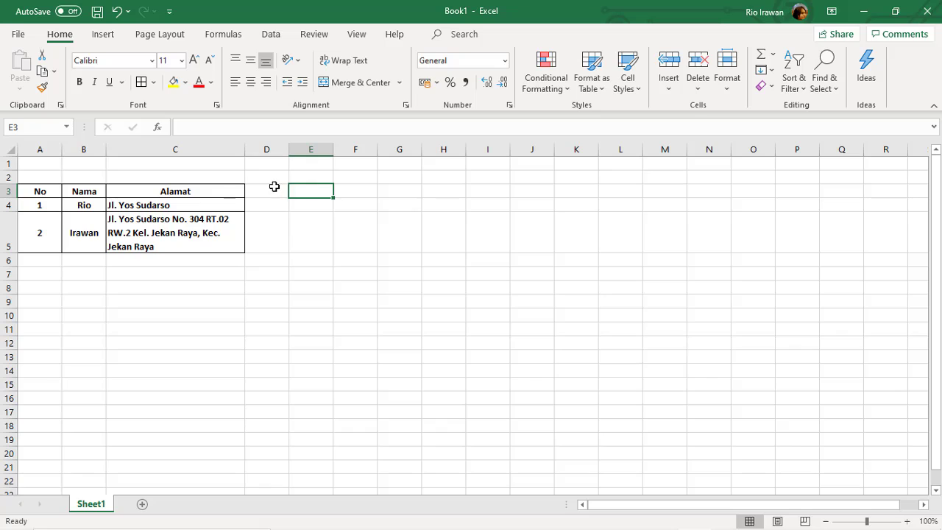
{"action": "left_click_drag", "start_coordinate": [273, 185], "coordinate": [302, 190]}
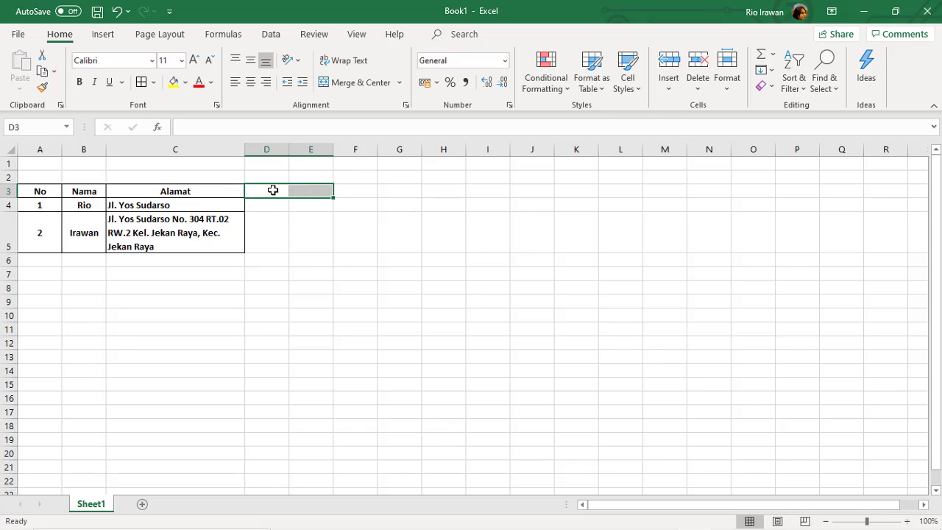
{"action": "left_click", "coordinate": [272, 190]}
{"action": "left_click", "coordinate": [309, 192]}
{"action": "left_click", "coordinate": [271, 191]}
{"action": "left_click_drag", "start_coordinate": [269, 192], "coordinate": [330, 190]}
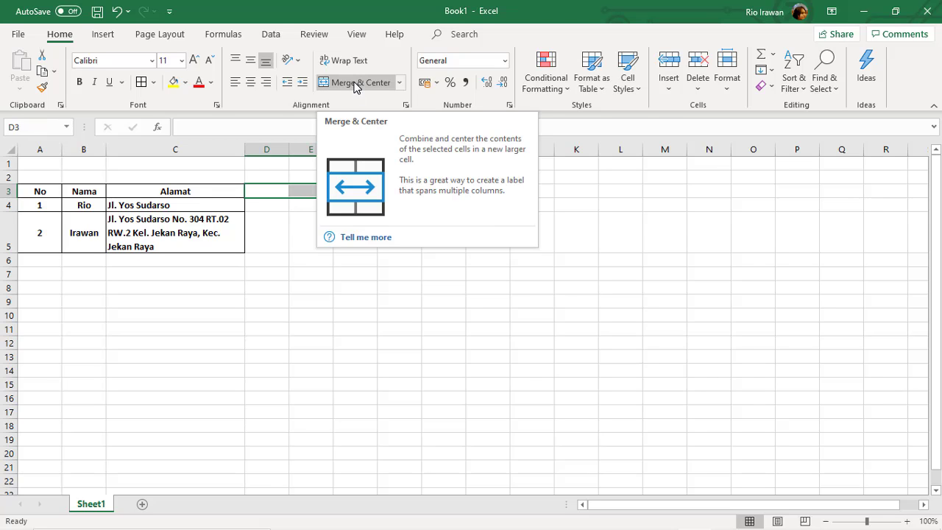
{"action": "left_click", "coordinate": [356, 85]}
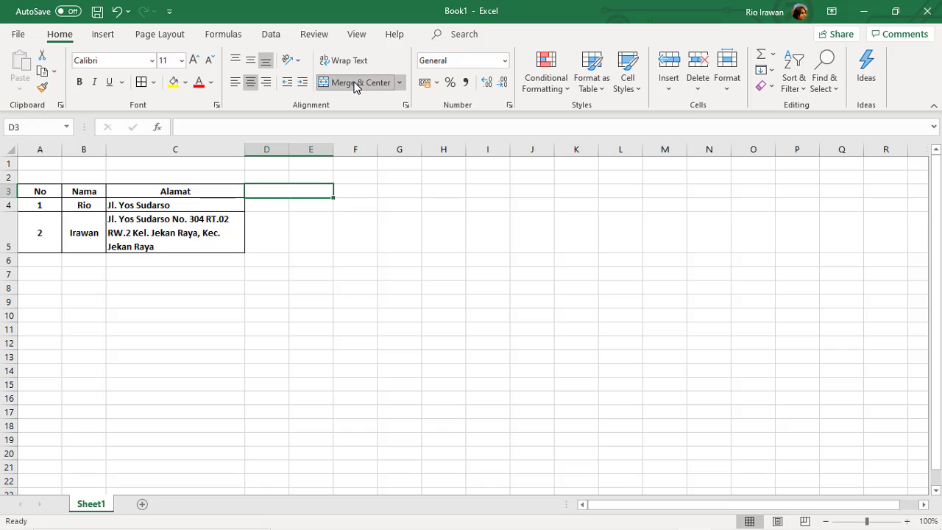
Check the merged D3:E3 cell and its address in the Name Box.
{"action": "left_click", "coordinate": [317, 215]}
{"action": "left_click", "coordinate": [308, 193]}
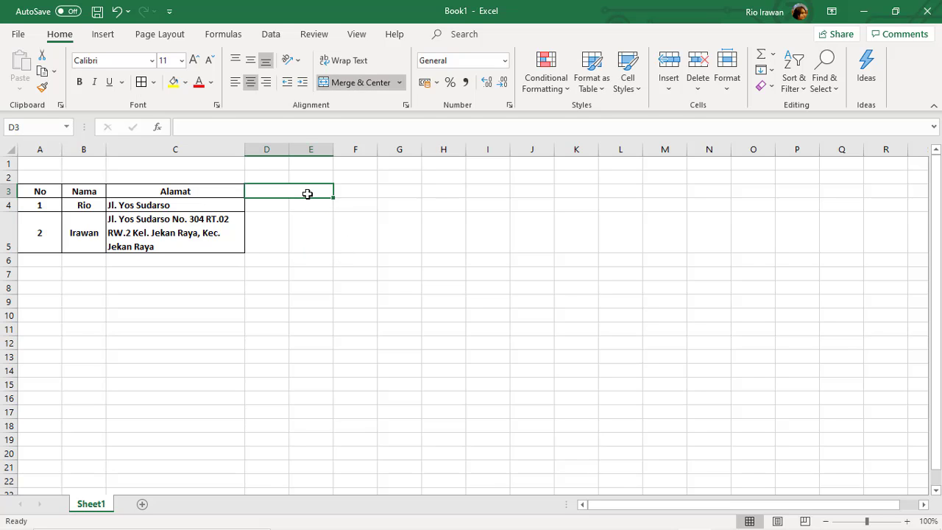
{"action": "left_click", "coordinate": [349, 194]}
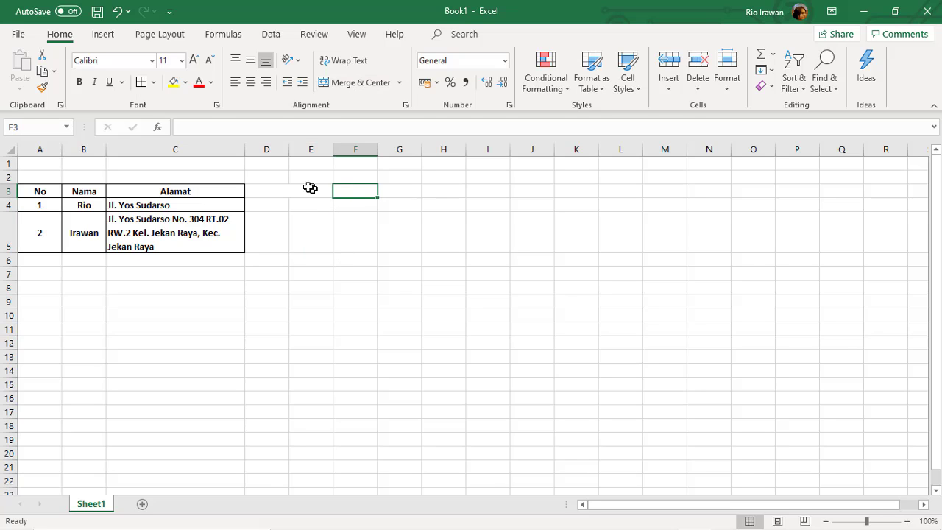
{"action": "left_click", "coordinate": [298, 191]}
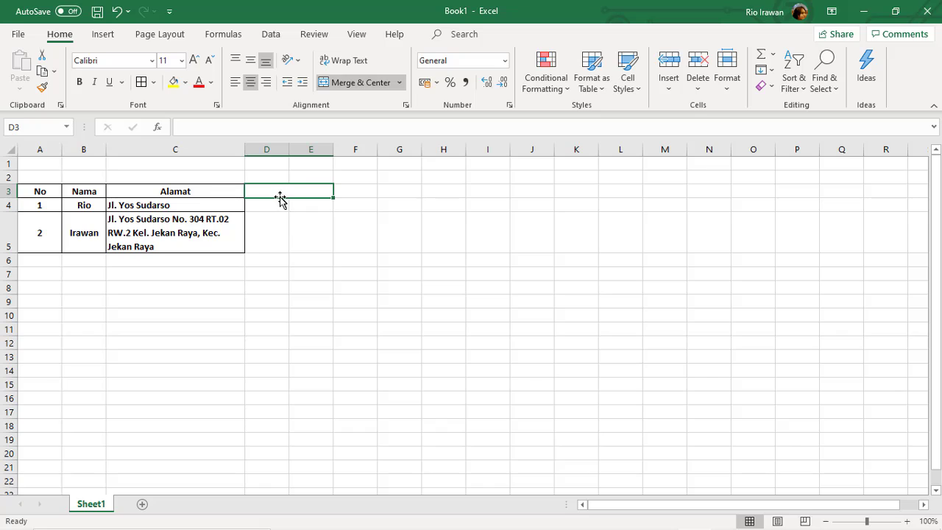
{"action": "left_click", "coordinate": [27, 128]}
{"action": "left_click", "coordinate": [67, 128]}
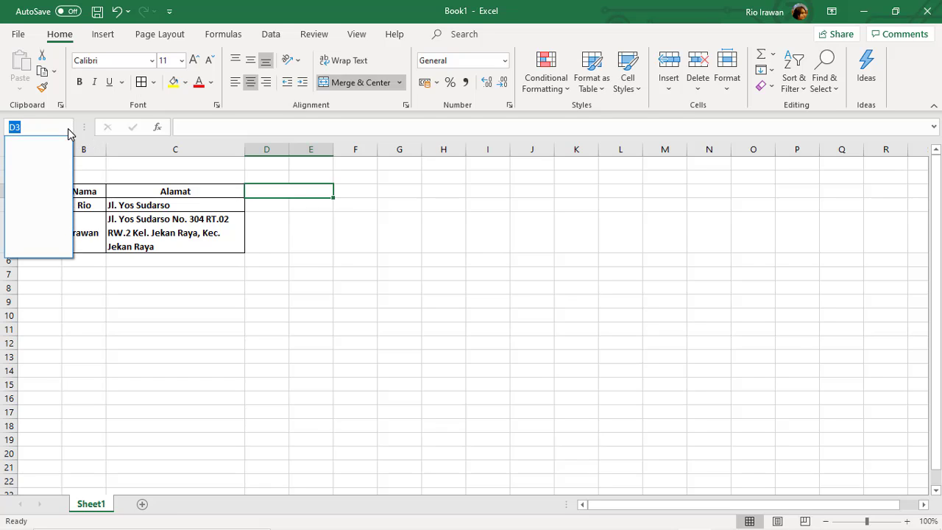
{"action": "left_click", "coordinate": [351, 272]}
{"action": "left_click", "coordinate": [297, 207]}
{"action": "left_click", "coordinate": [273, 194]}
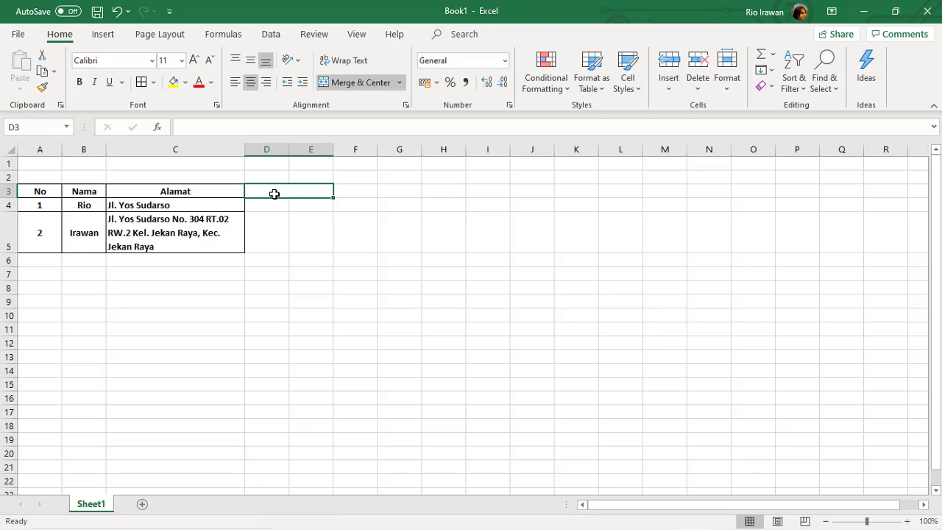
{"action": "left_click", "coordinate": [215, 192]}
{"action": "left_click", "coordinate": [280, 190]}
Add All Borders to the new columns D3:E5 beside the table.
{"action": "left_click_drag", "start_coordinate": [256, 189], "coordinate": [290, 246]}
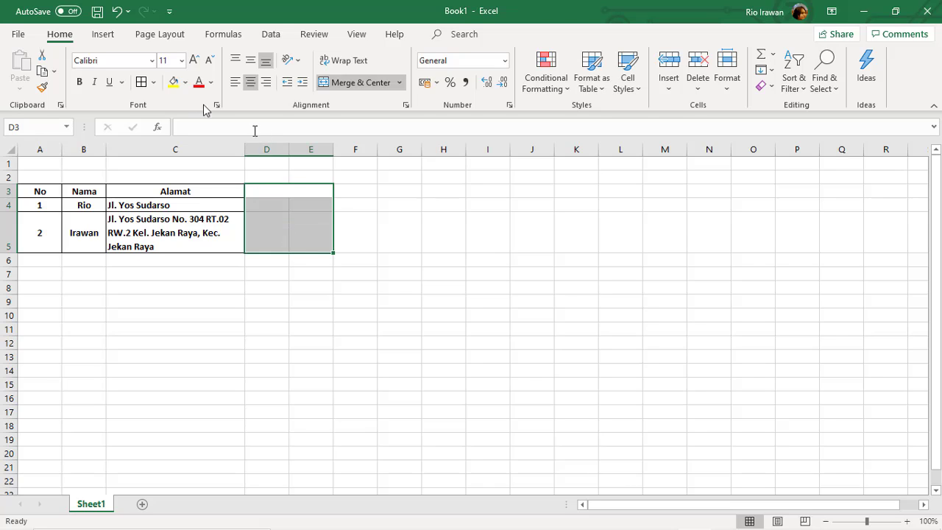
{"action": "left_click", "coordinate": [141, 81]}
{"action": "left_click", "coordinate": [280, 190]}
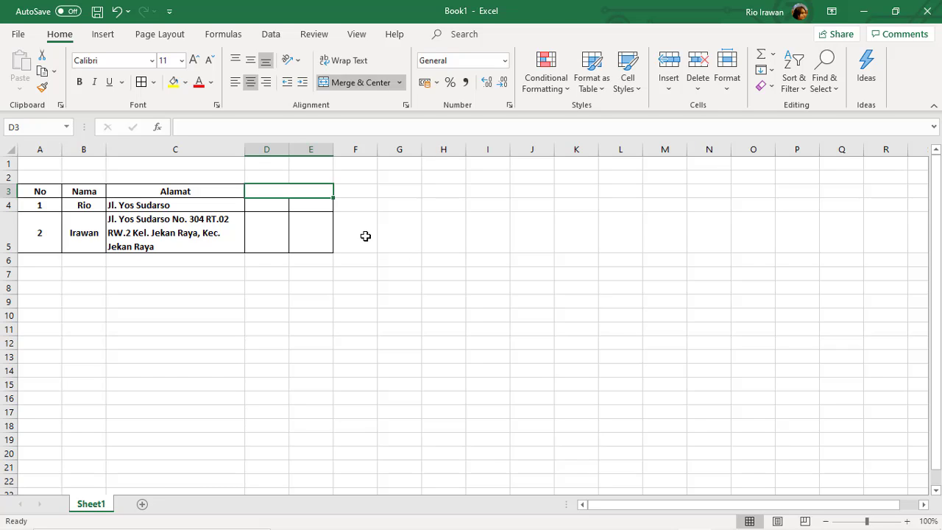
Title the merged header Status and enter K in D4, E4, D5 and E5.
{"action": "type", "text": "Status"}
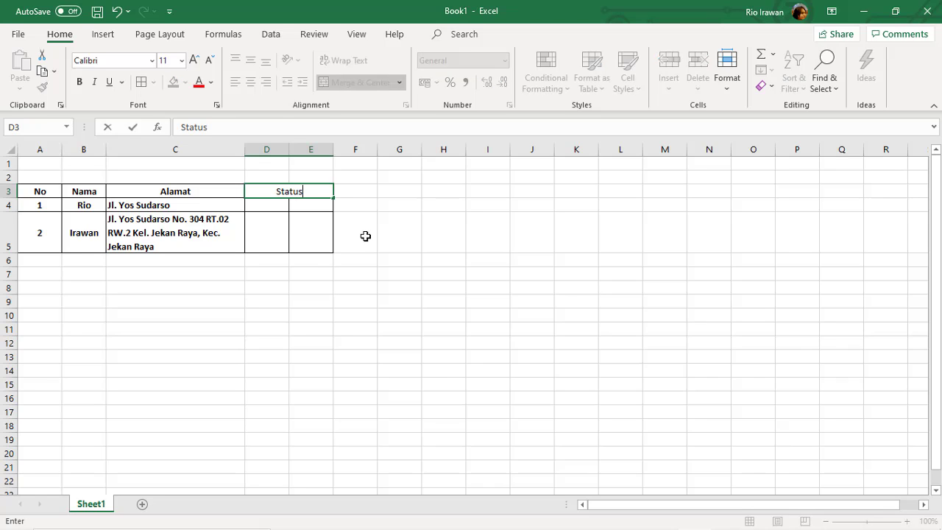
{"action": "left_click", "coordinate": [282, 209]}
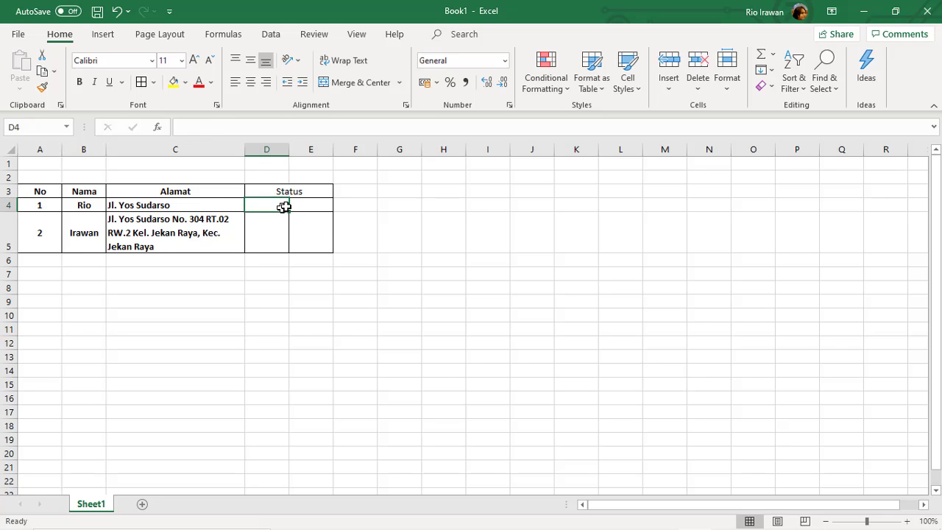
{"action": "left_click", "coordinate": [312, 193]}
{"action": "left_click", "coordinate": [277, 206]}
{"action": "type", "text": "K"}
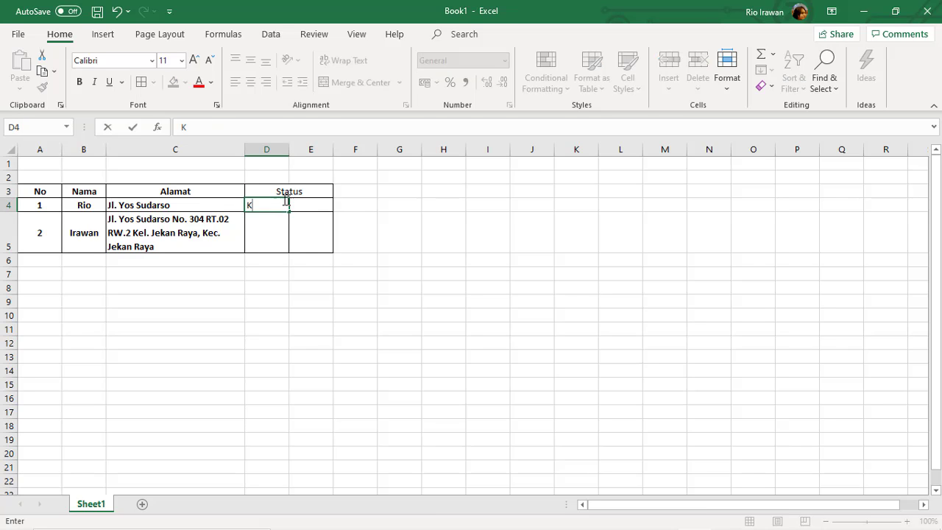
{"action": "left_click", "coordinate": [309, 205]}
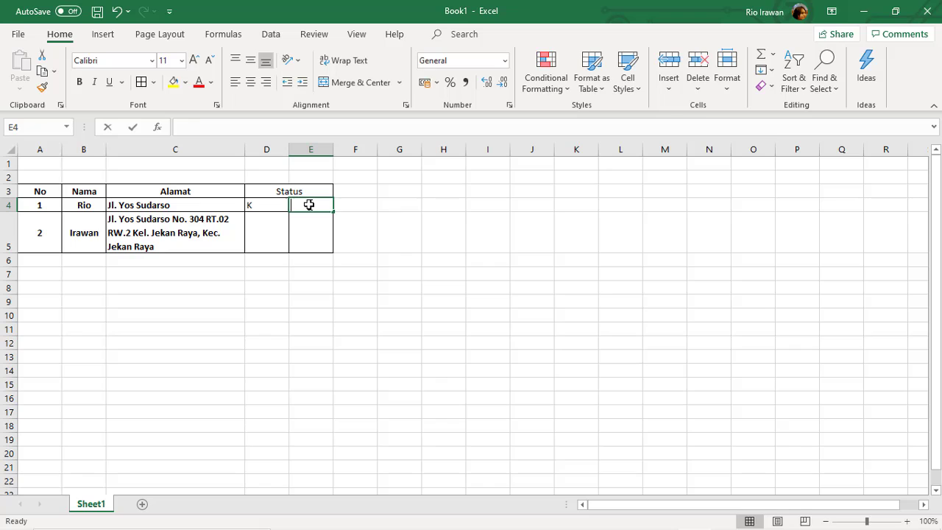
{"action": "type", "text": "K"}
{"action": "left_click", "coordinate": [262, 230]}
{"action": "type", "text": "K"}
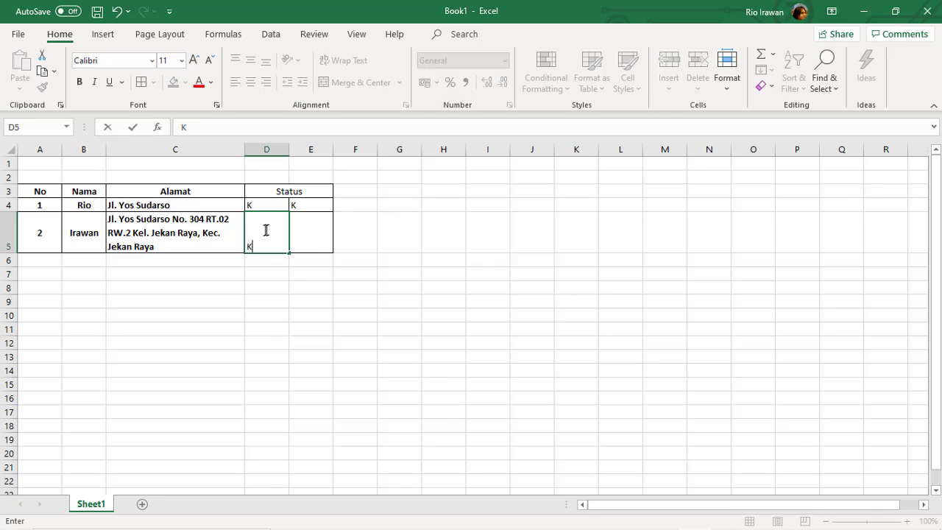
{"action": "left_click", "coordinate": [307, 239]}
{"action": "type", "text": "K"}
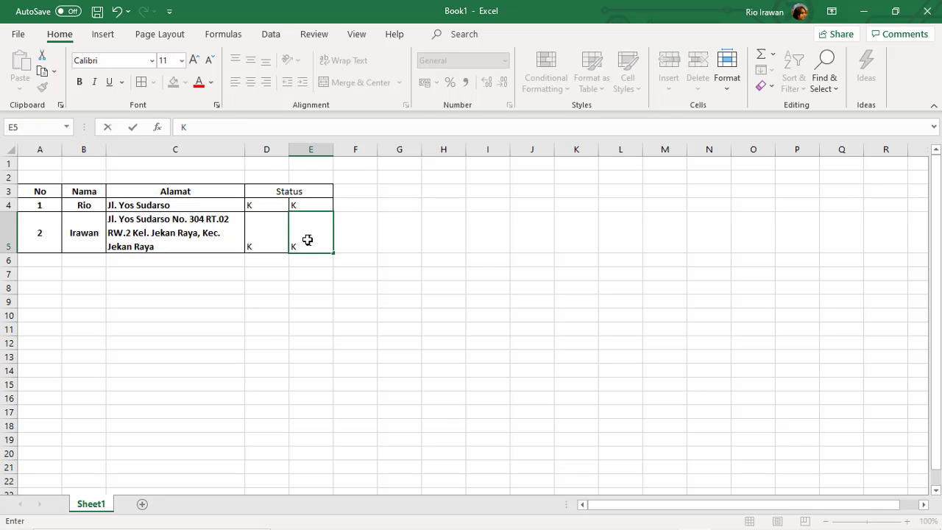
{"action": "left_click", "coordinate": [221, 228]}
Centre the K values in D4:E5, also middle-aligning row 5.
{"action": "left_click_drag", "start_coordinate": [265, 233], "coordinate": [309, 230]}
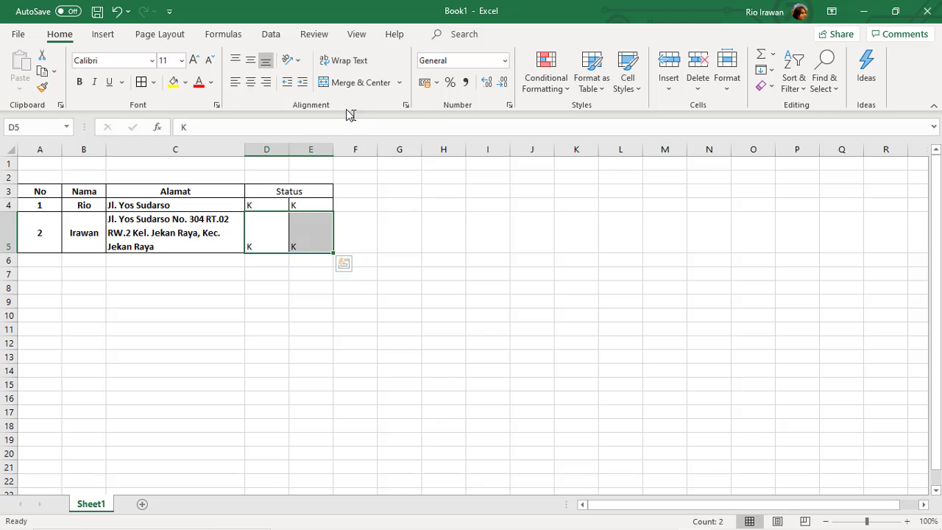
{"action": "left_click", "coordinate": [250, 82]}
{"action": "left_click", "coordinate": [251, 59]}
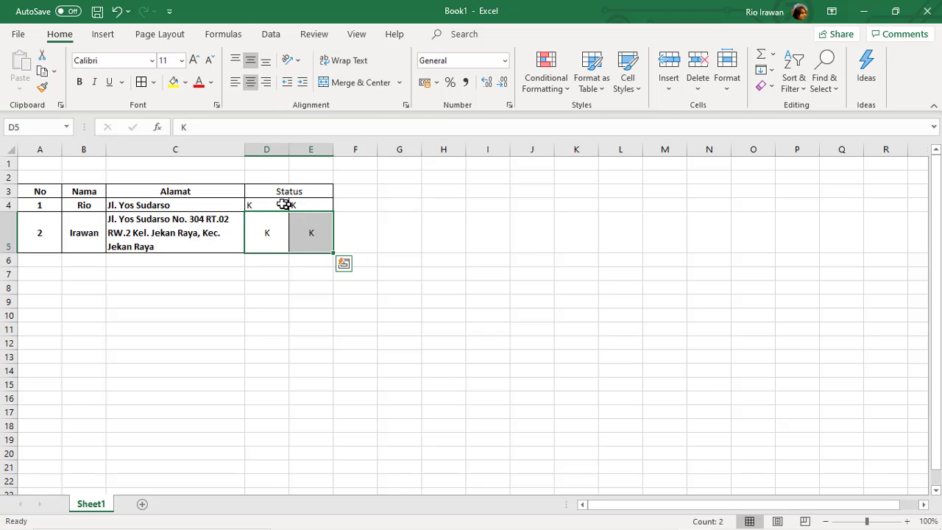
{"action": "left_click_drag", "start_coordinate": [284, 204], "coordinate": [298, 203]}
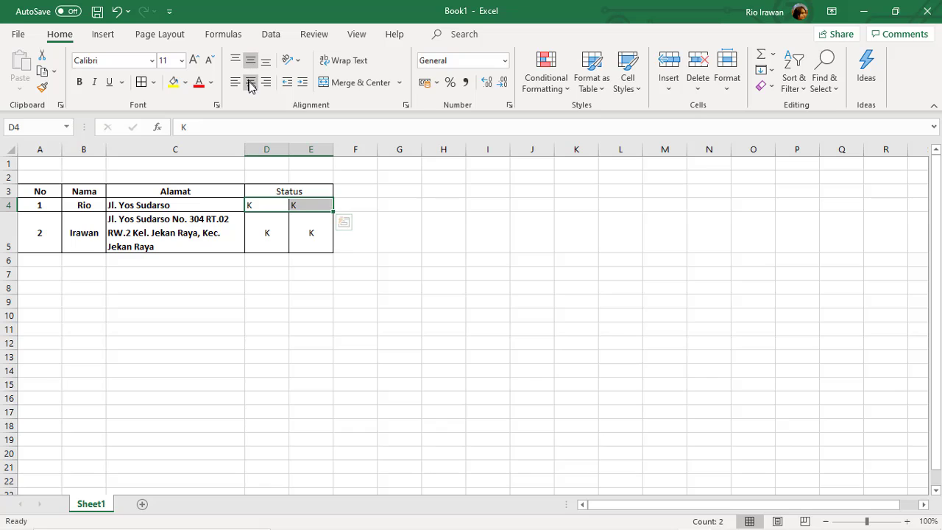
{"action": "left_click", "coordinate": [250, 81]}
{"action": "left_click", "coordinate": [367, 256]}
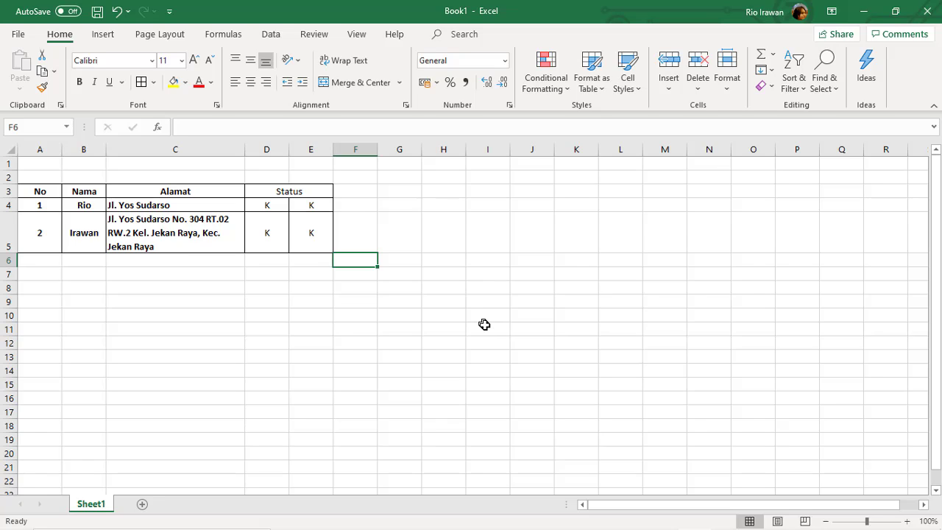
{"action": "left_click", "coordinate": [290, 310]}
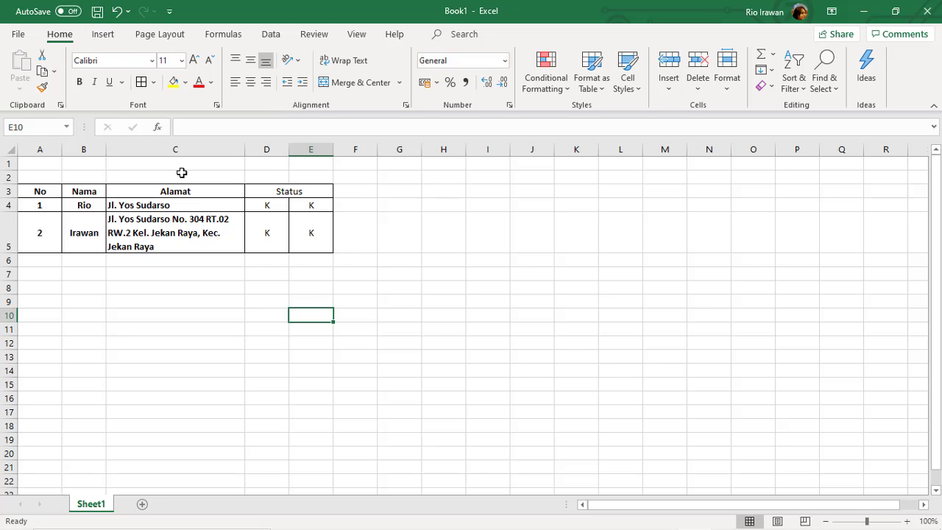
{"action": "left_click", "coordinate": [101, 38]}
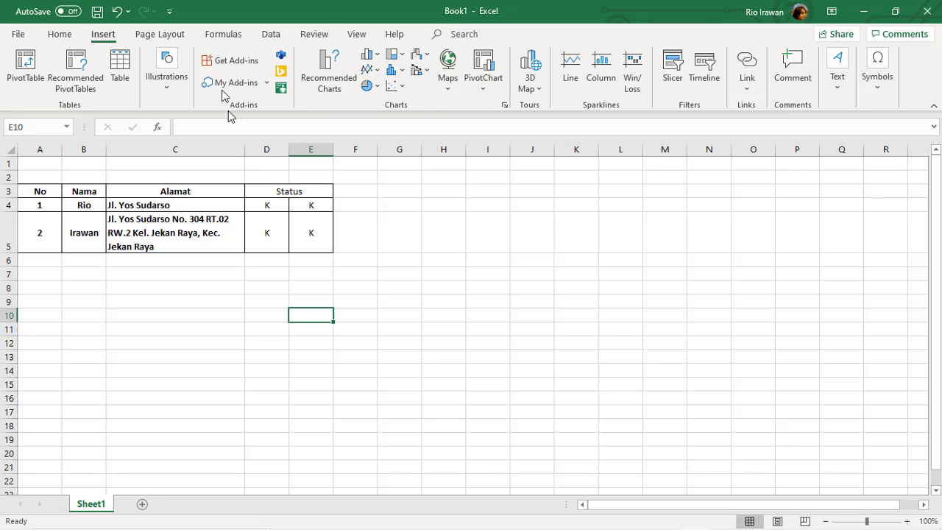
{"action": "left_click", "coordinate": [167, 92]}
{"action": "left_click", "coordinate": [167, 92]}
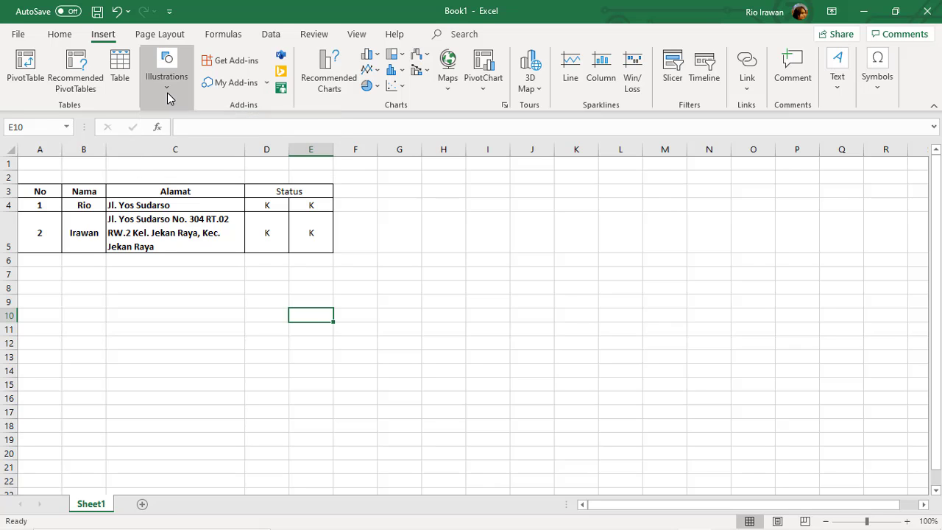
{"action": "left_click", "coordinate": [167, 92]}
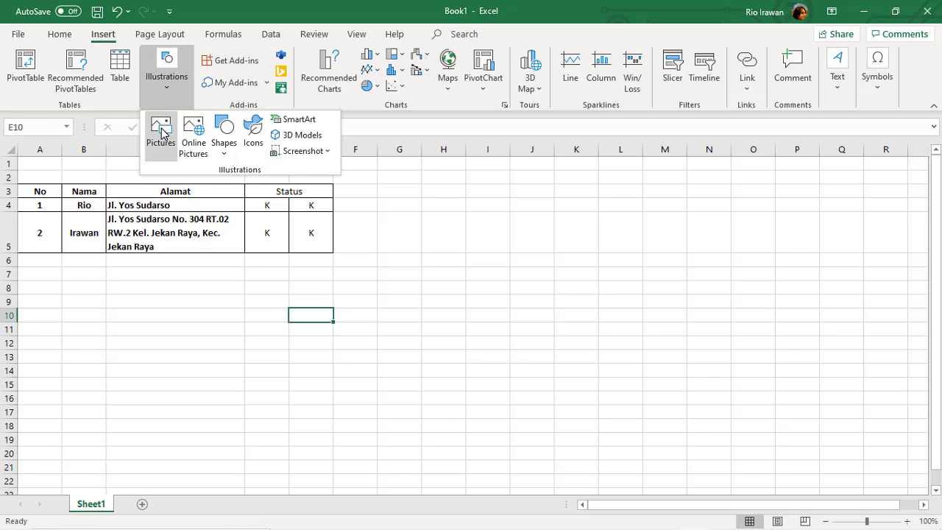
{"action": "left_click", "coordinate": [224, 147]}
{"action": "left_click", "coordinate": [508, 259]}
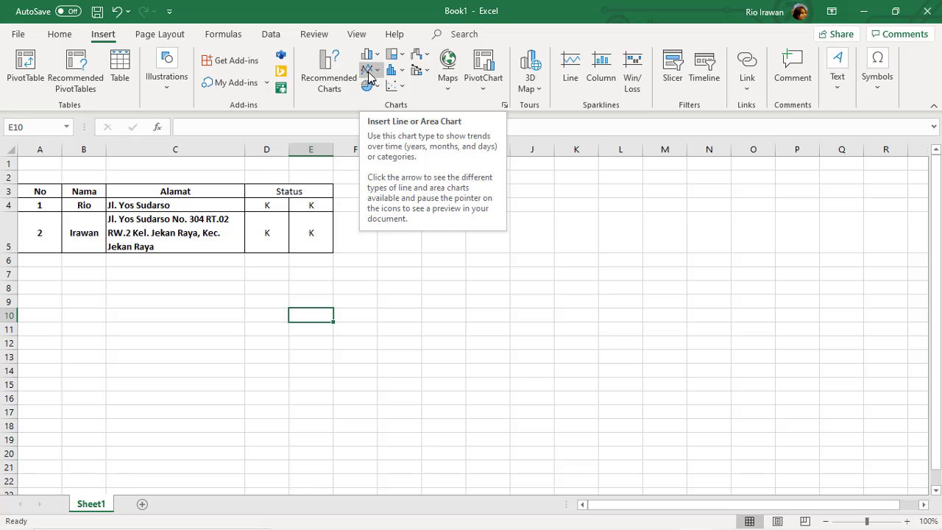
{"action": "left_click", "coordinate": [412, 312]}
{"action": "left_click", "coordinate": [280, 299]}
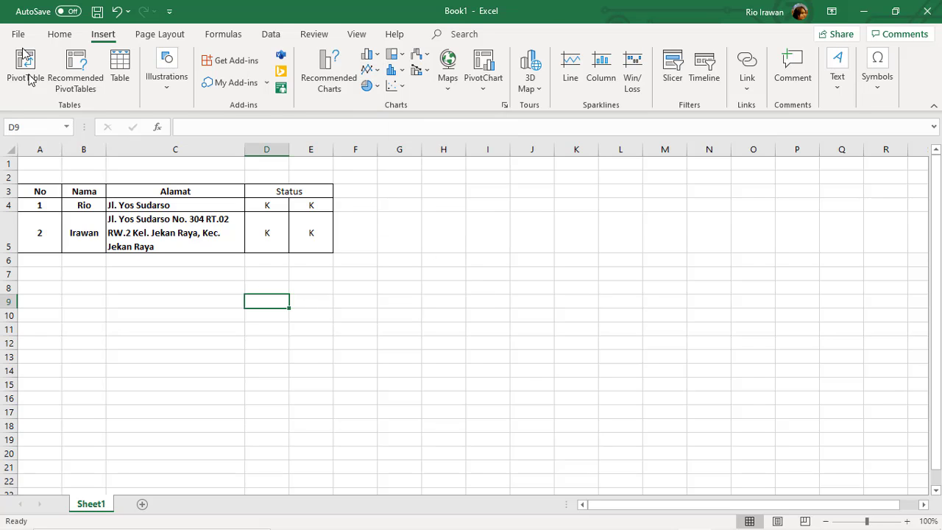
{"action": "left_click", "coordinate": [59, 33]}
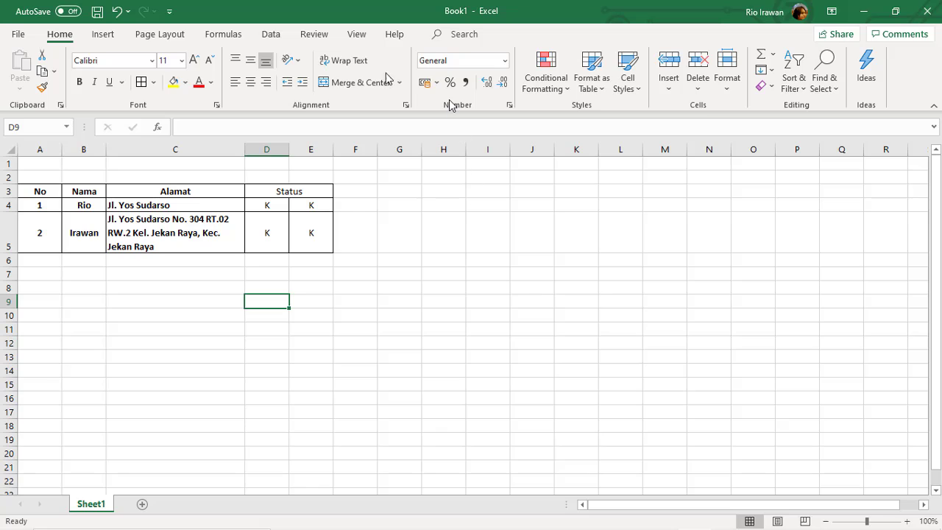
{"action": "left_click", "coordinate": [34, 263]}
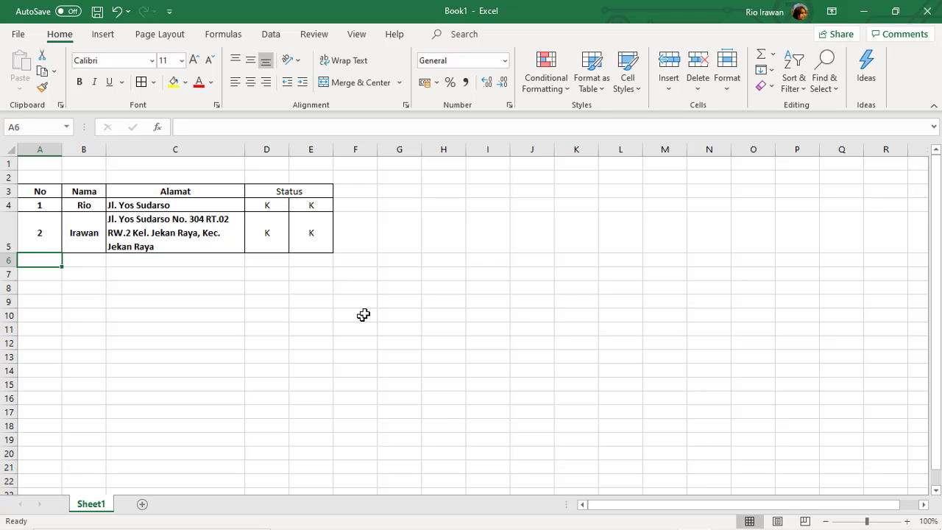
{"action": "scroll", "coordinate": [365, 310], "scroll_direction": "down", "scroll_amount": 2}
{"action": "scroll", "coordinate": [162, 343], "scroll_direction": "up", "scroll_amount": 2}
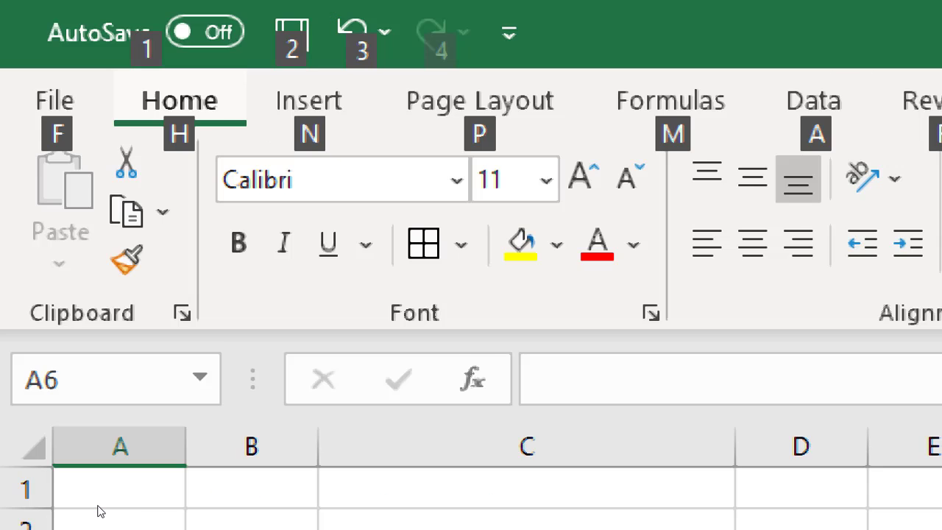
{"action": "scroll", "coordinate": [272, 500], "scroll_direction": "down", "scroll_amount": 7}
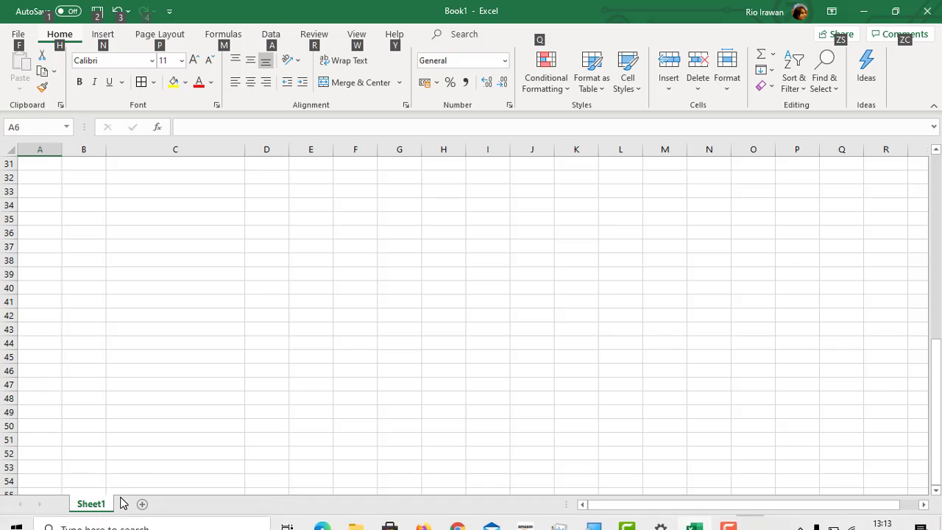
Rename Sheet1 to 'Setting Awal'.
{"action": "double_click", "coordinate": [91, 503]}
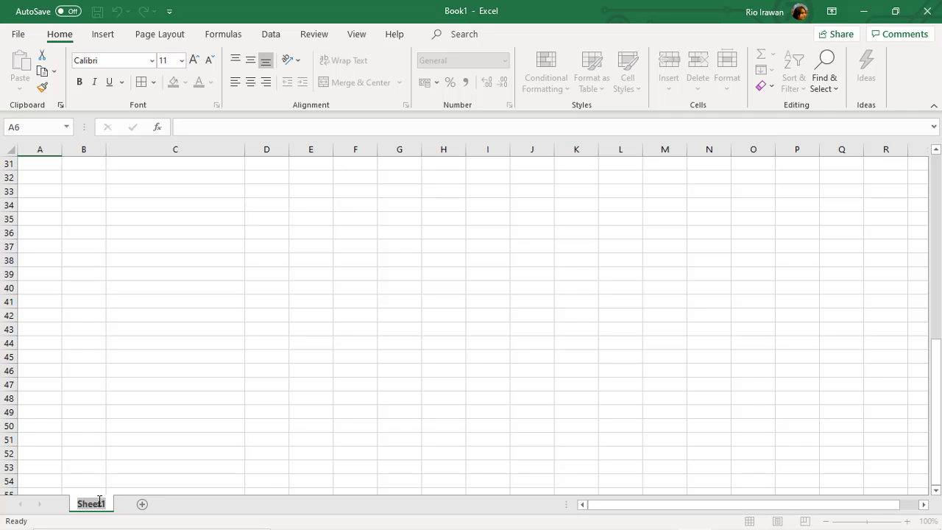
{"action": "type", "text": "Setting Awal"}
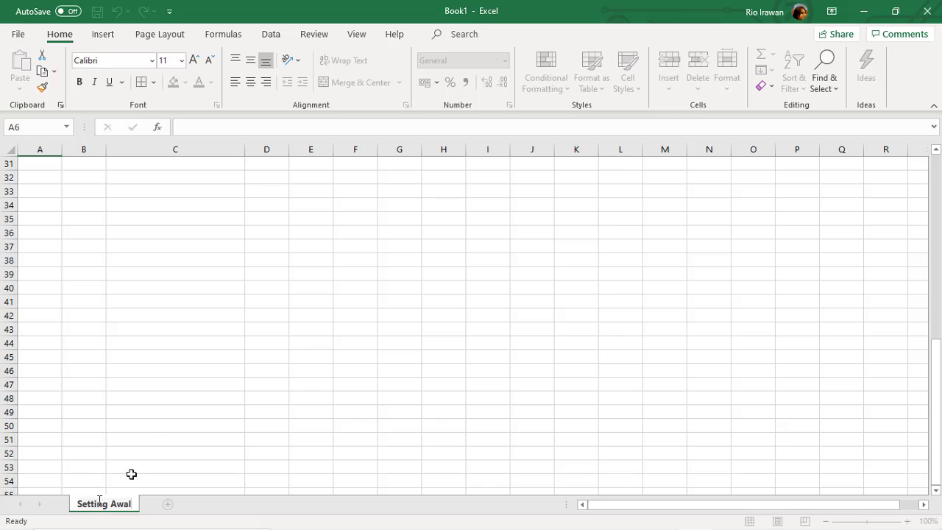
{"action": "left_click", "coordinate": [149, 424]}
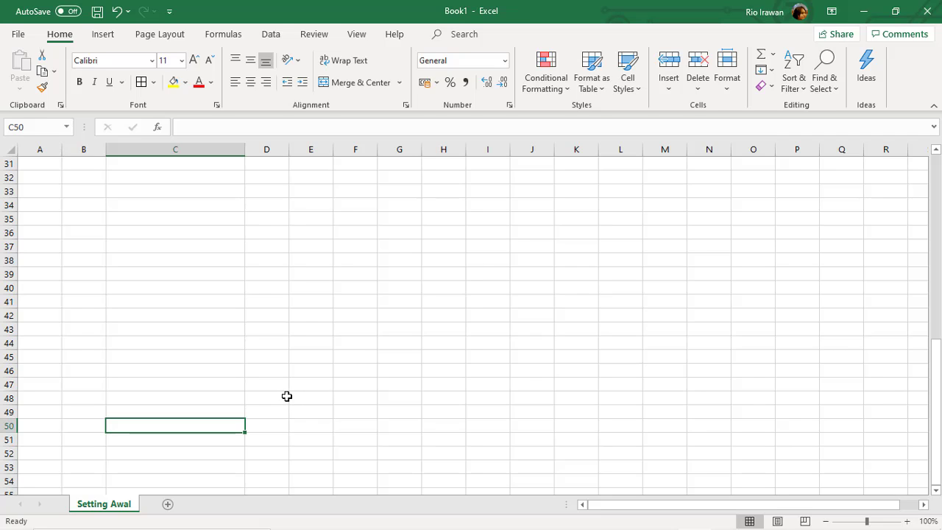
Add a new sheet and name it 'Setting Format'.
{"action": "left_click", "coordinate": [170, 507]}
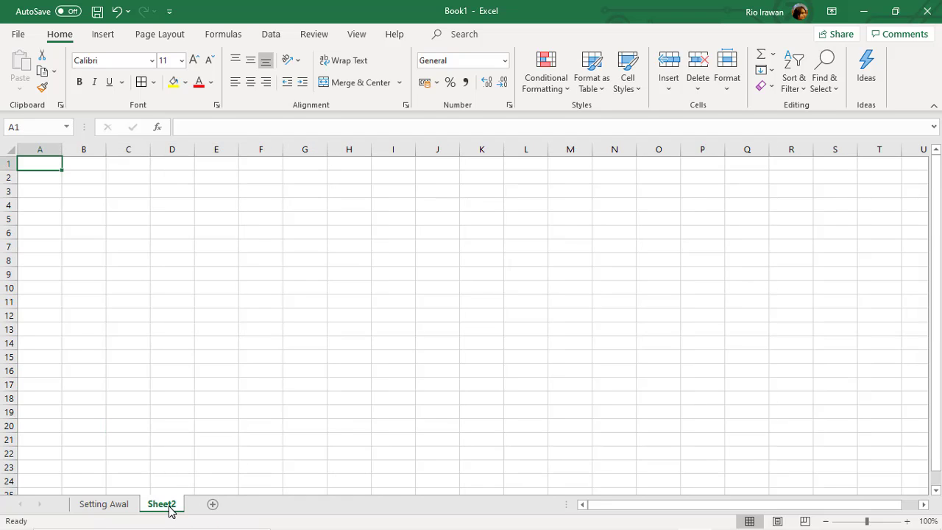
{"action": "double_click", "coordinate": [162, 504]}
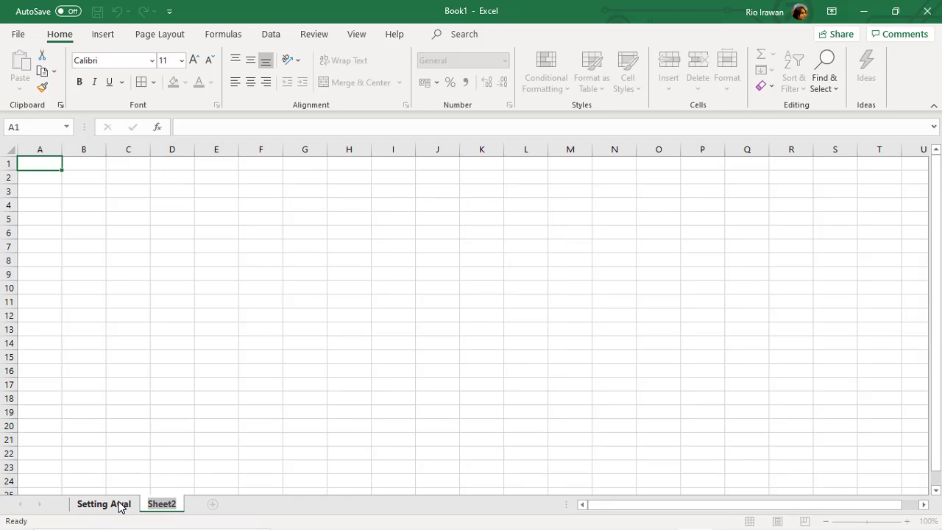
{"action": "left_click", "coordinate": [120, 506]}
{"action": "left_click", "coordinate": [160, 506]}
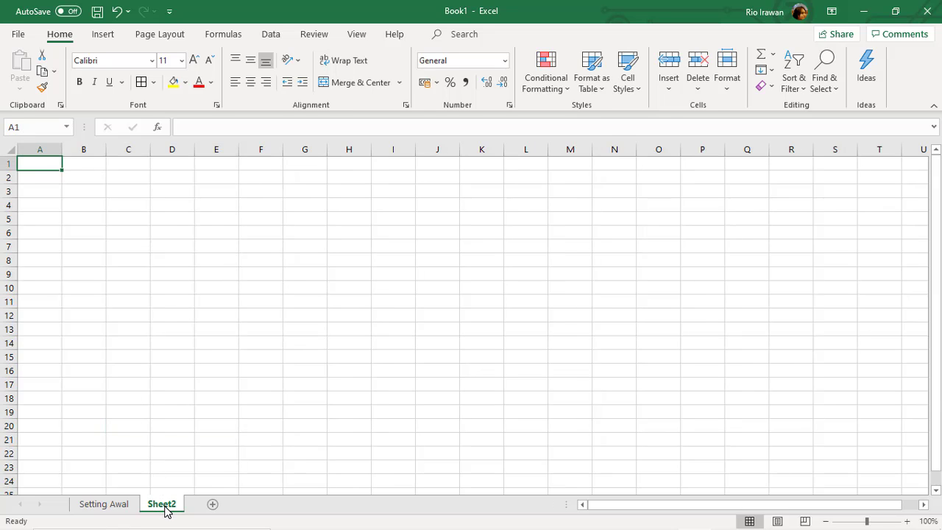
{"action": "double_click", "coordinate": [164, 504]}
{"action": "type", "text": "S"}
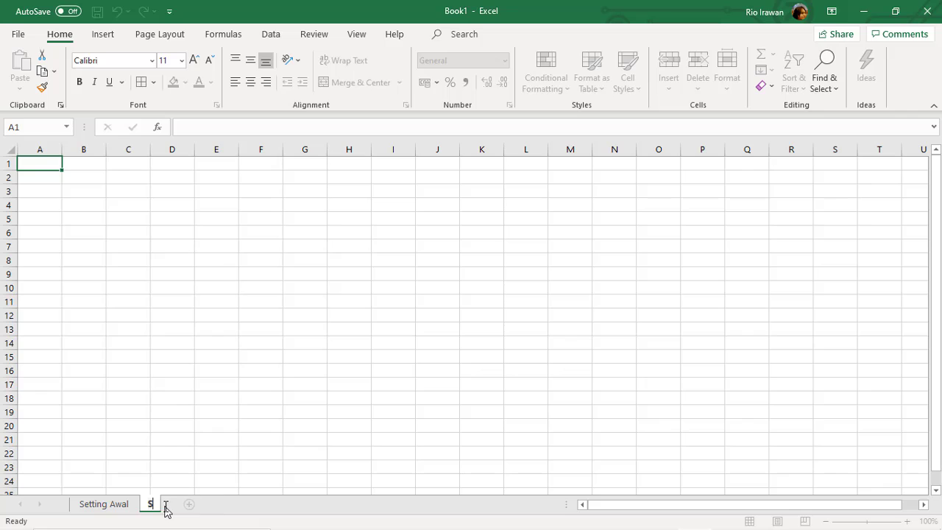
{"action": "type", "text": "etting B"}
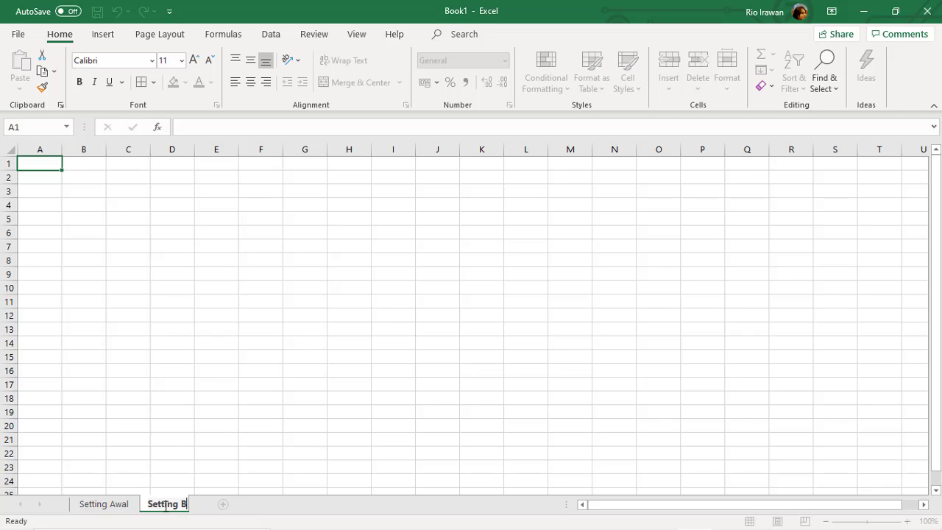
{"action": "key", "text": "BackSpace"}
{"action": "type", "text": "Format"}
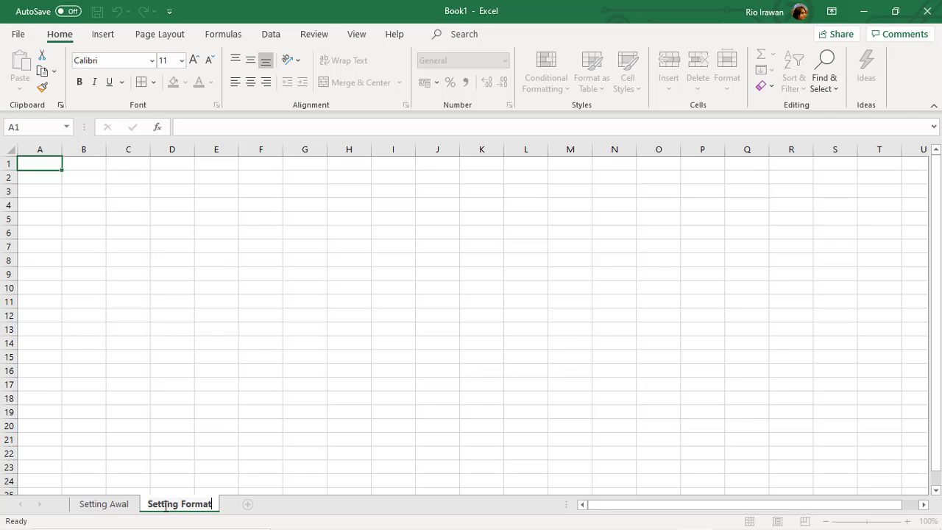
{"action": "key", "text": "Return"}
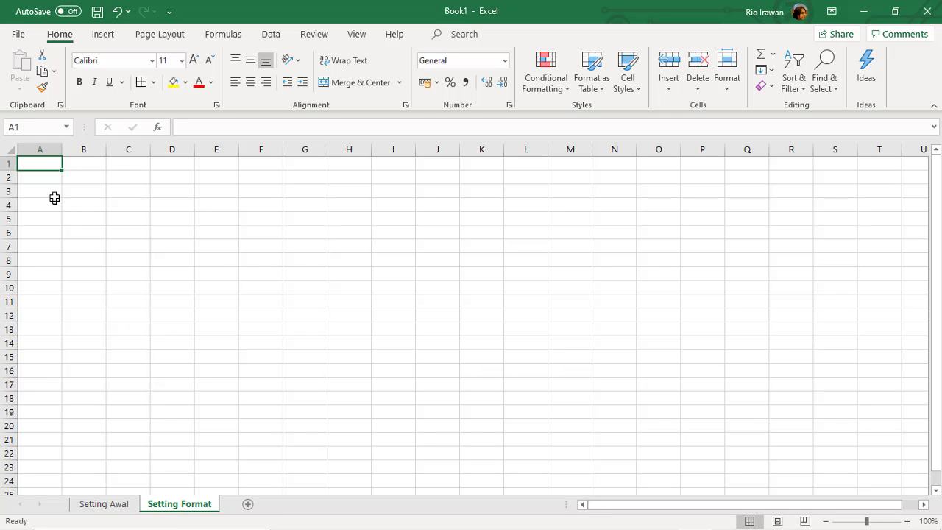
Enter the headers No in A3 and Format in B3.
{"action": "left_click", "coordinate": [56, 194]}
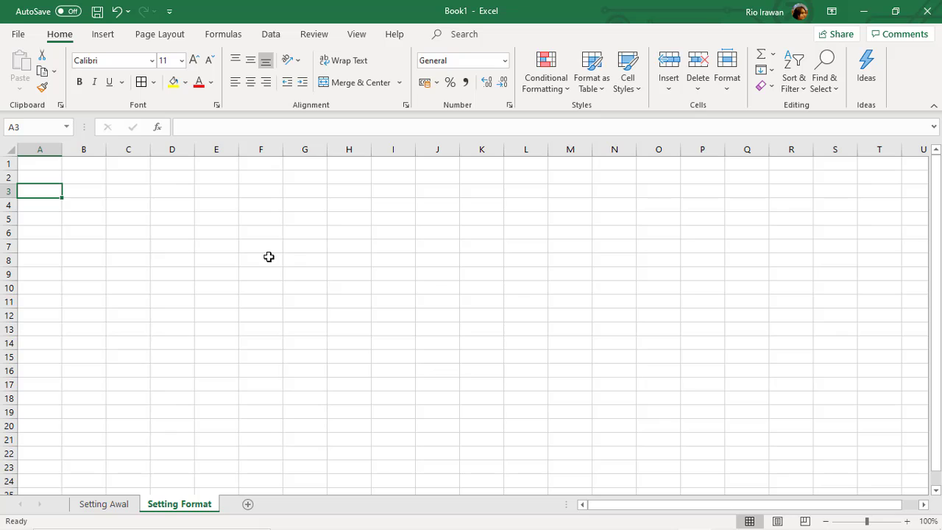
{"action": "type", "text": "No"}
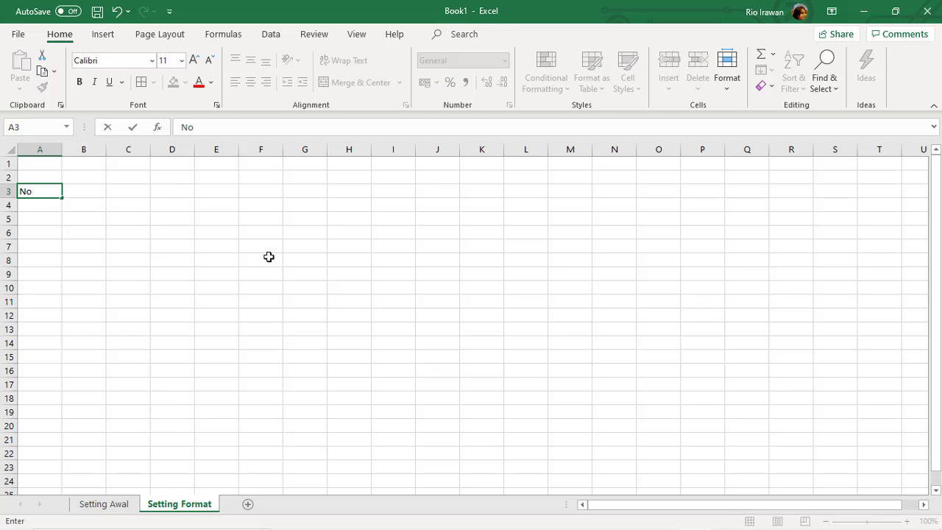
{"action": "key", "text": "Tab"}
{"action": "type", "text": "F"}
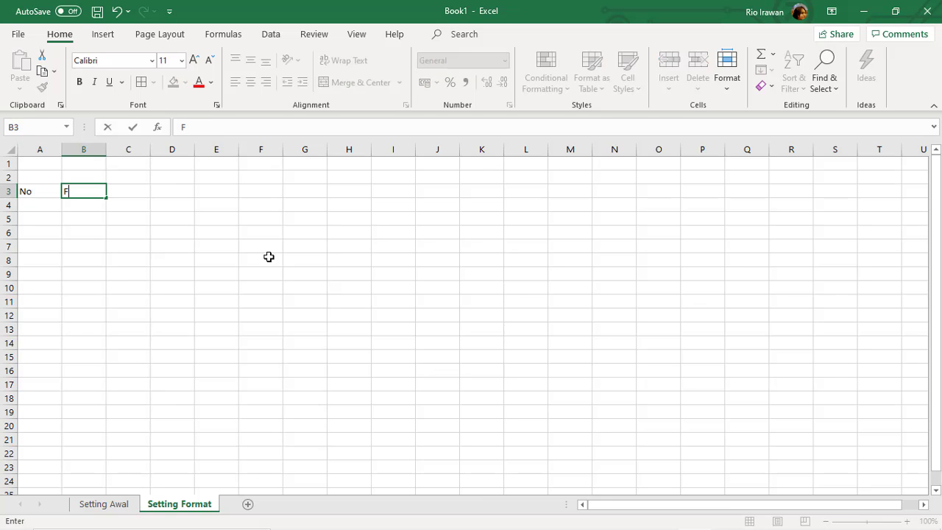
{"action": "type", "text": "ormat"}
{"action": "key", "text": "Return"}
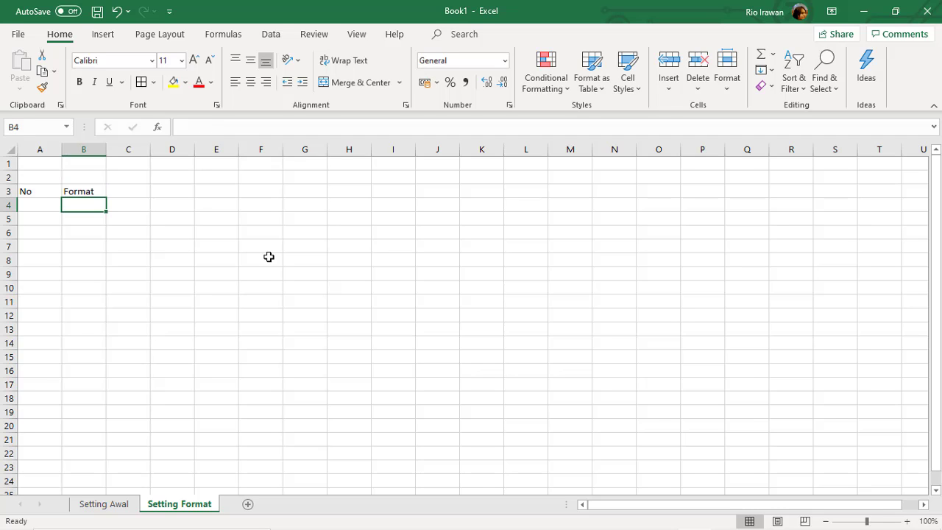
Enter the sub-headers Angka, Decimal and Mata Uang in B4:D4.
{"action": "type", "text": "Nu"}
{"action": "key", "text": "BackSpace"}
{"action": "key", "text": "BackSpace"}
{"action": "type", "text": "ANgk"}
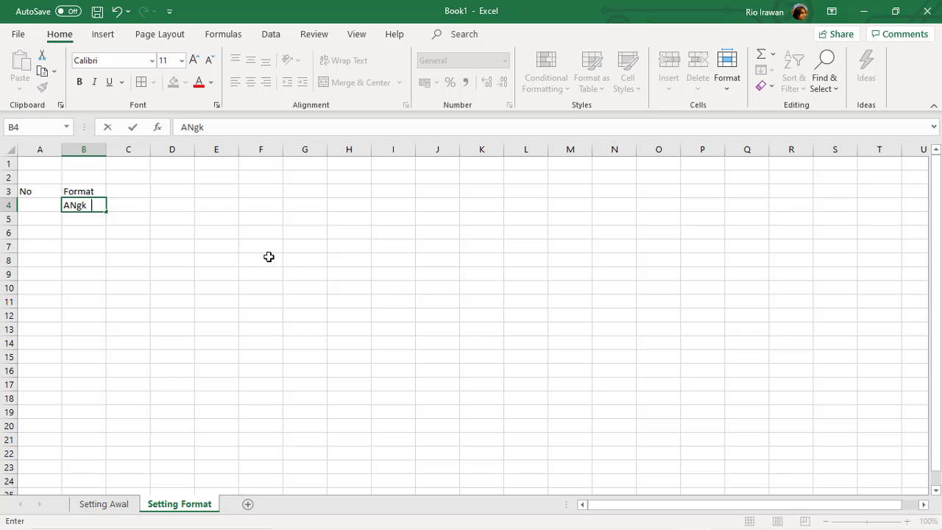
{"action": "key", "text": "BackSpace"}
{"action": "key", "text": "BackSpace"}
{"action": "key", "text": "BackSpace"}
{"action": "type", "text": "ngka"}
{"action": "key", "text": "Tab"}
{"action": "type", "text": "Deci"}
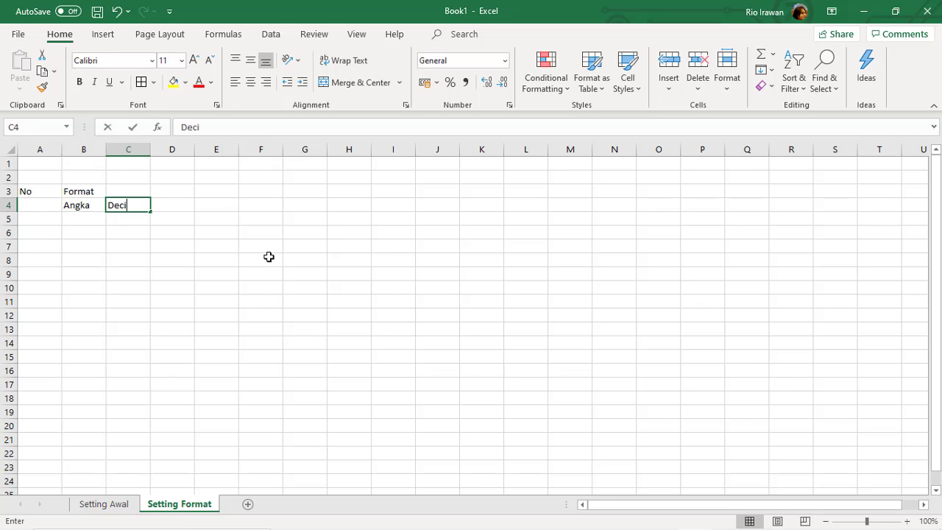
{"action": "type", "text": "mal"}
{"action": "key", "text": "Tab"}
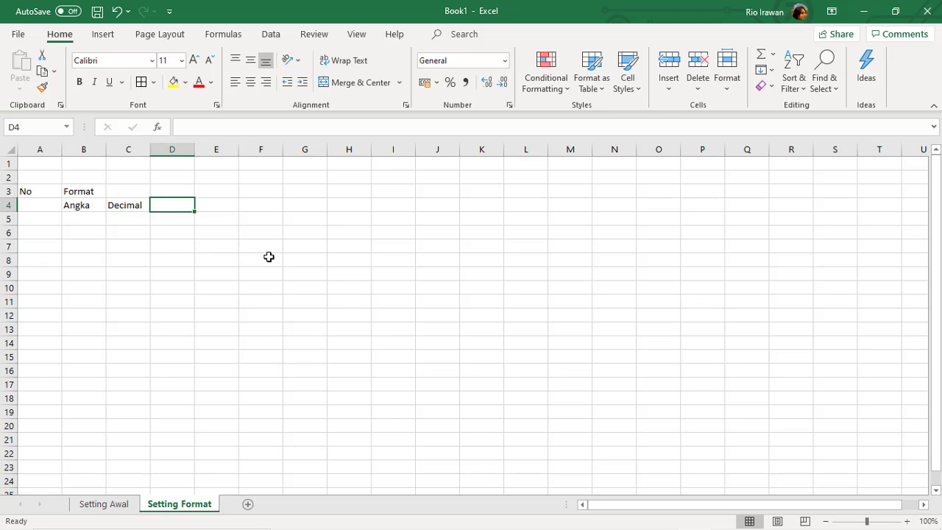
{"action": "type", "text": "C"}
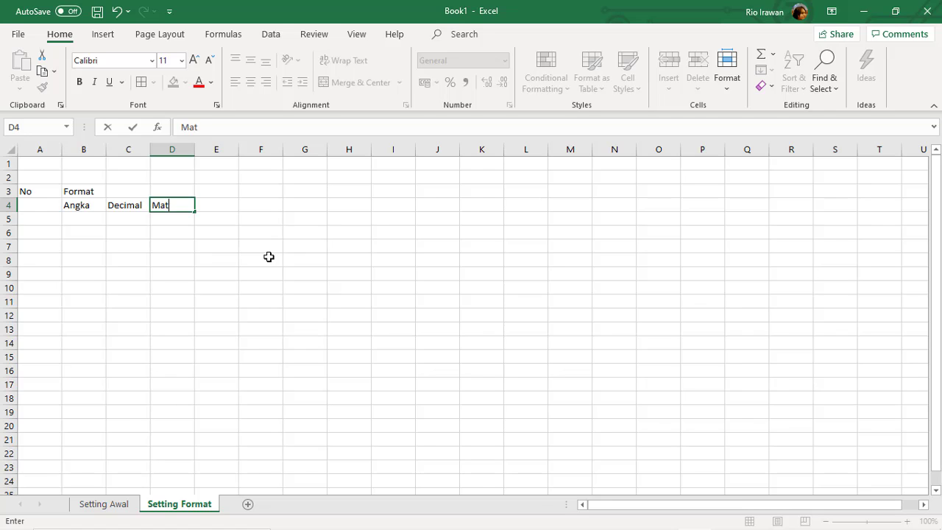
{"action": "type", "text": "ata Uang"}
{"action": "key", "text": "Return"}
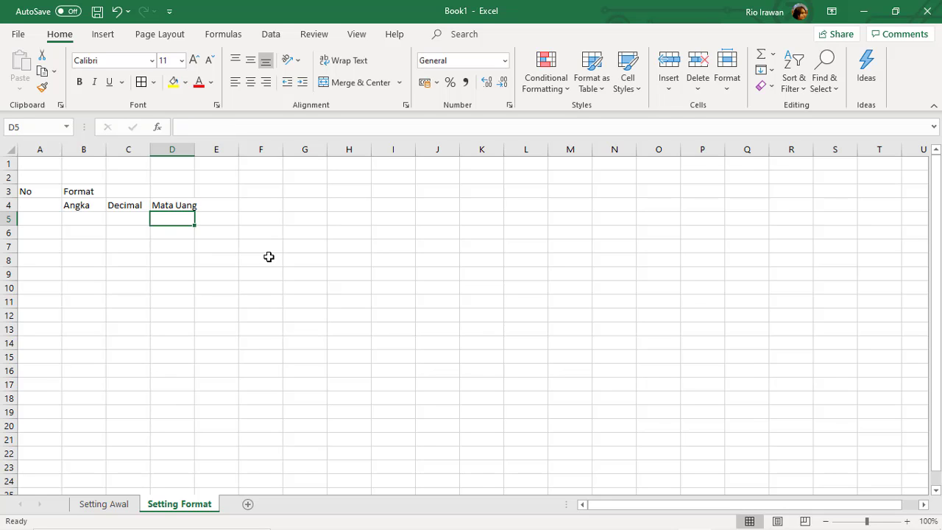
{"action": "left_click_drag", "start_coordinate": [42, 192], "coordinate": [46, 204]}
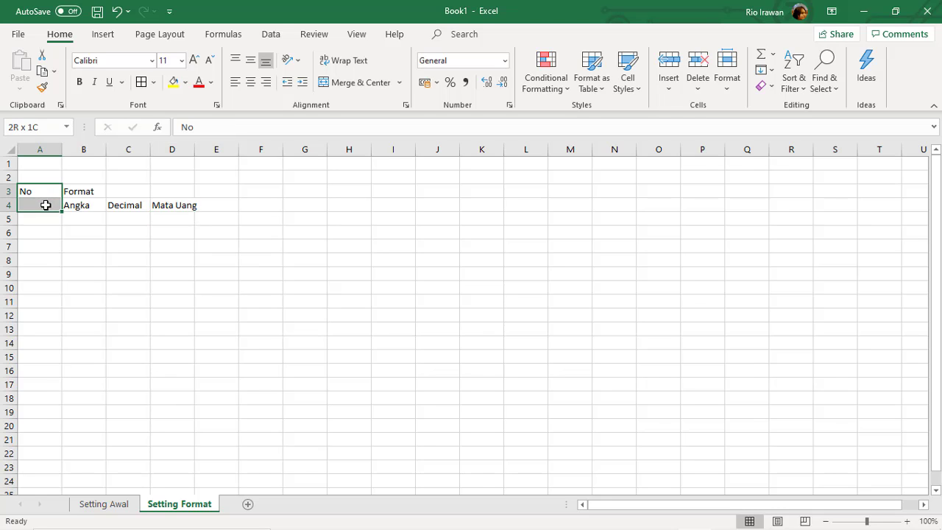
Merge and centre No over A3:A4 and Format across B3:D3.
{"action": "left_click", "coordinate": [358, 83]}
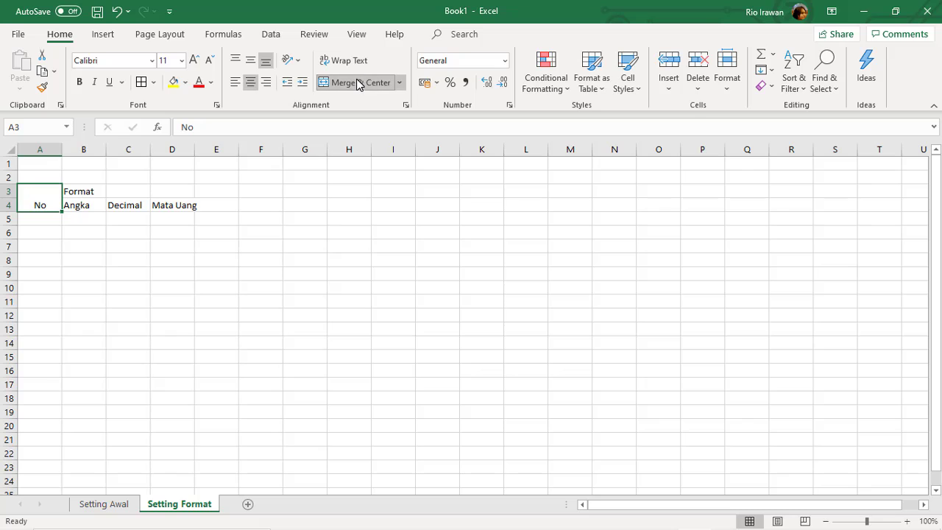
{"action": "left_click_drag", "start_coordinate": [81, 193], "coordinate": [172, 191]}
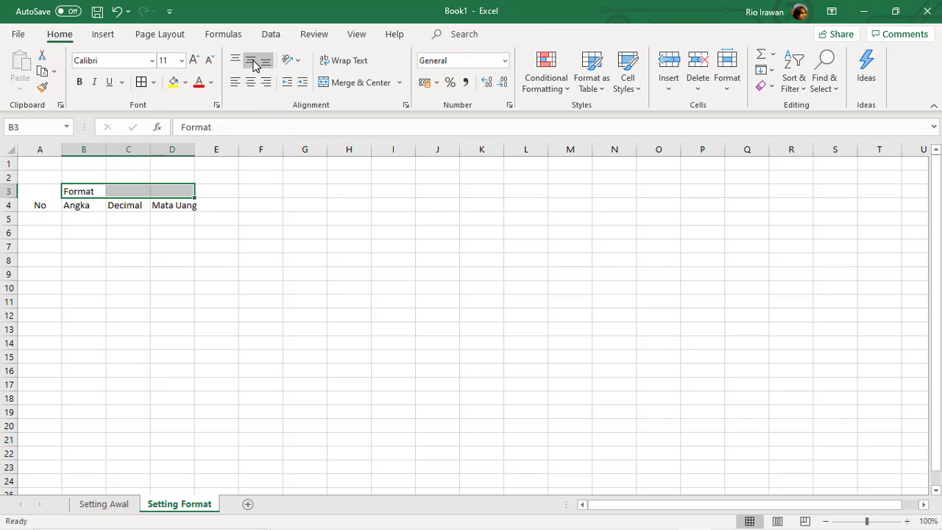
{"action": "left_click", "coordinate": [354, 83]}
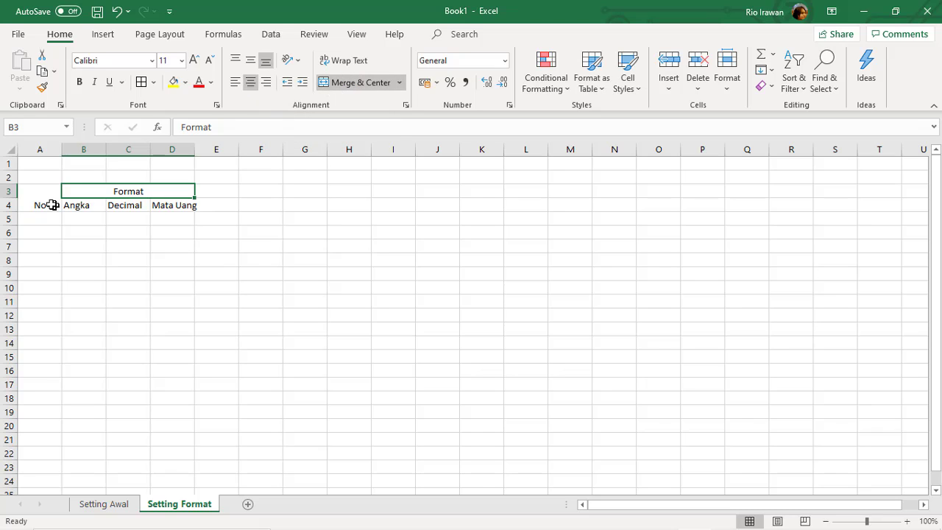
Middle-align and border the header block A3:D4, then widen columns B and D.
{"action": "left_click_drag", "start_coordinate": [40, 203], "coordinate": [145, 205]}
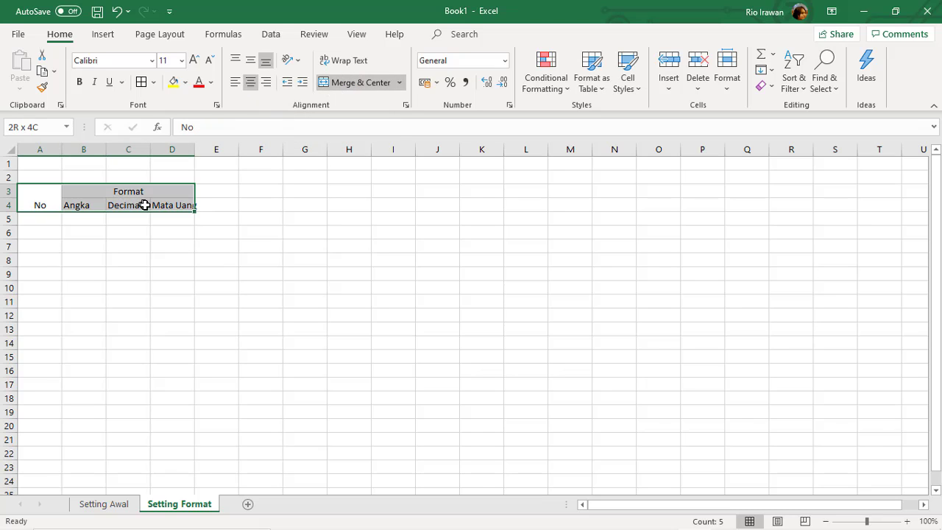
{"action": "left_click", "coordinate": [251, 63]}
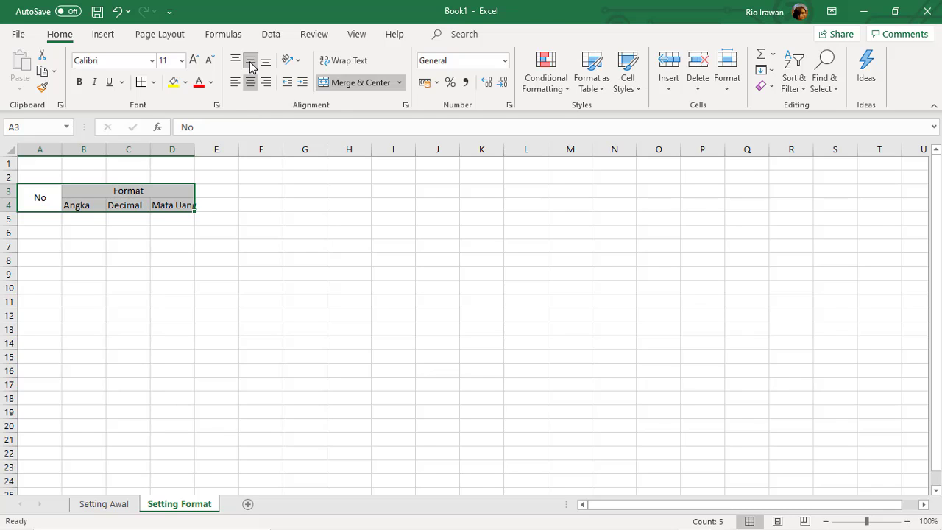
{"action": "left_click", "coordinate": [141, 81]}
{"action": "left_click", "coordinate": [159, 215]}
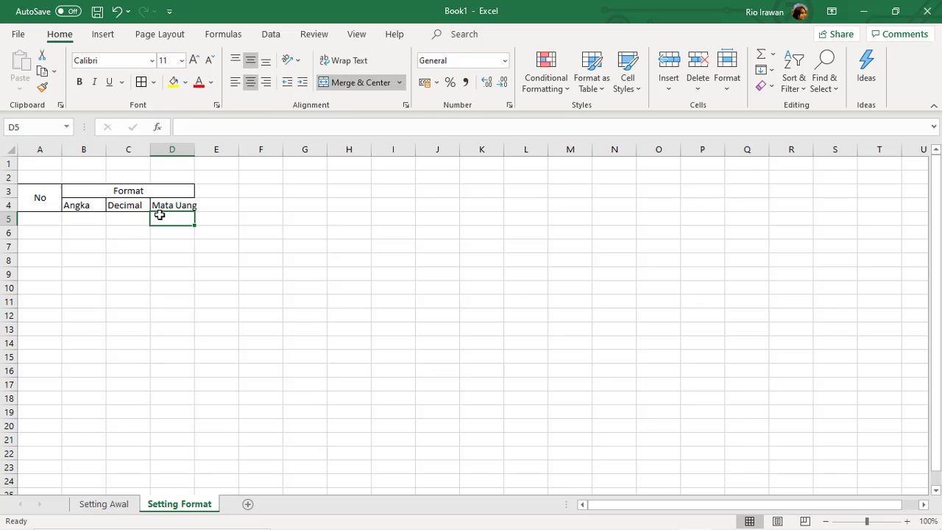
{"action": "left_click_drag", "start_coordinate": [196, 152], "coordinate": [245, 156]}
{"action": "left_click_drag", "start_coordinate": [106, 149], "coordinate": [230, 162]}
{"action": "left_click", "coordinate": [113, 219]}
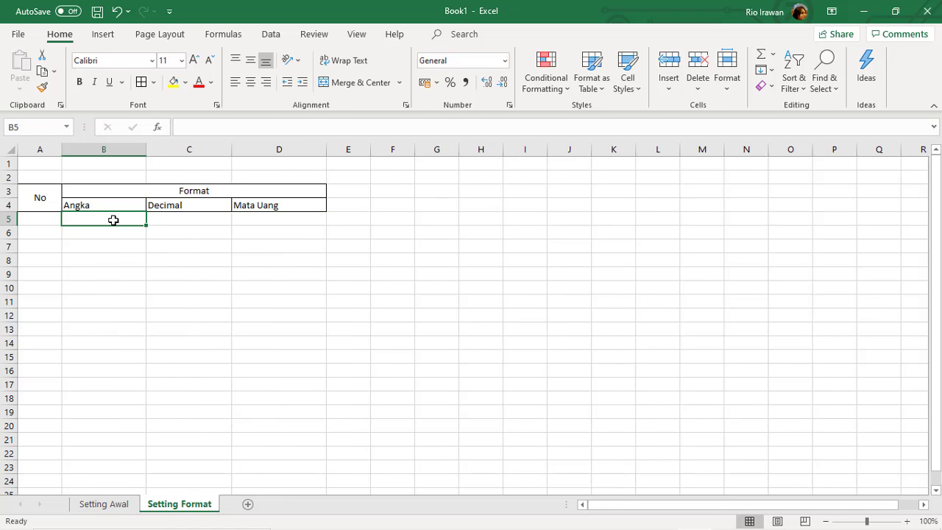
{"action": "left_click", "coordinate": [39, 219]}
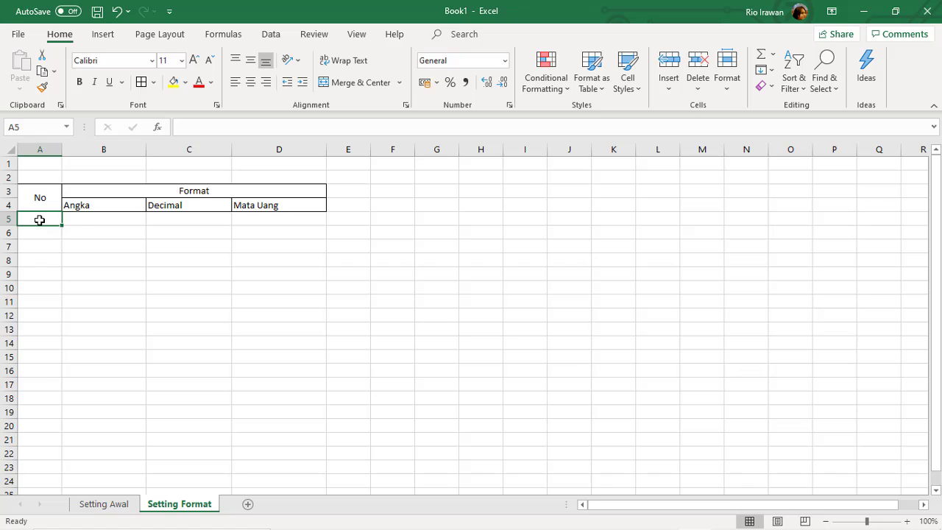
{"action": "left_click", "coordinate": [83, 219]}
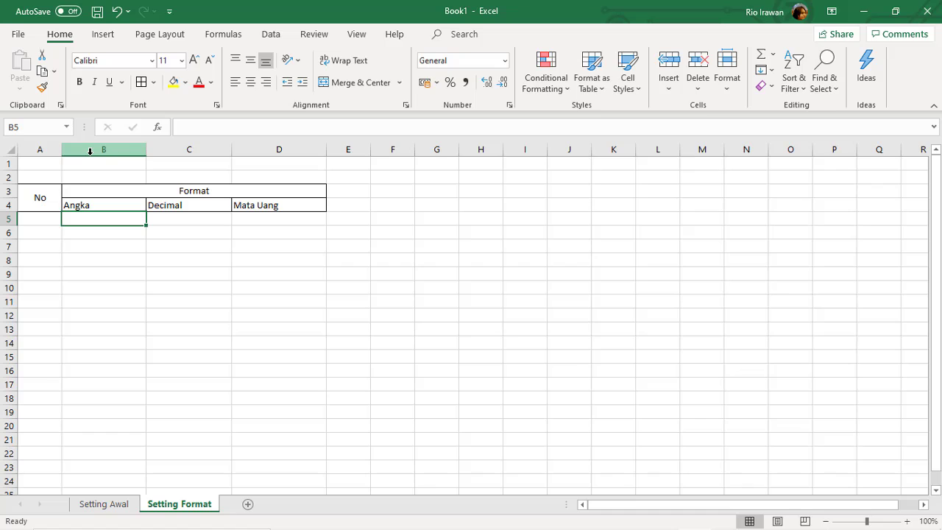
{"action": "left_click", "coordinate": [191, 245]}
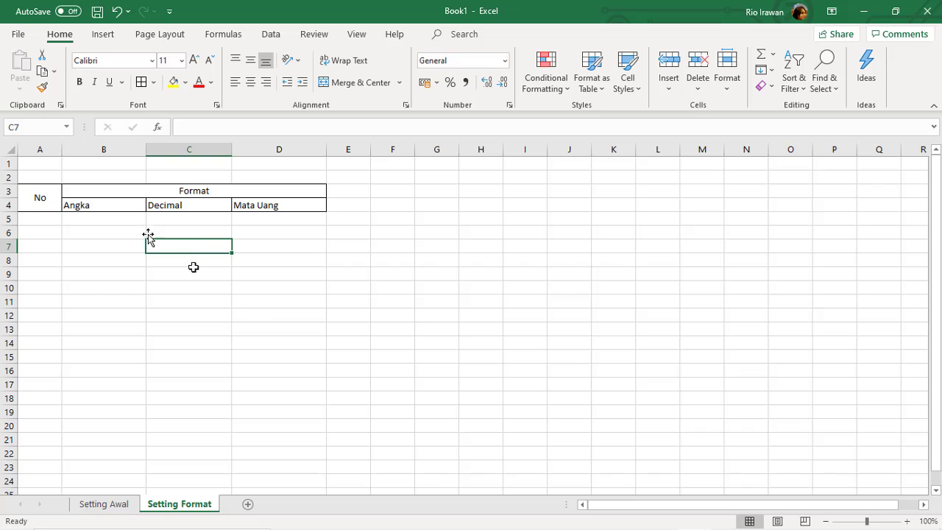
{"action": "left_click", "coordinate": [42, 150]}
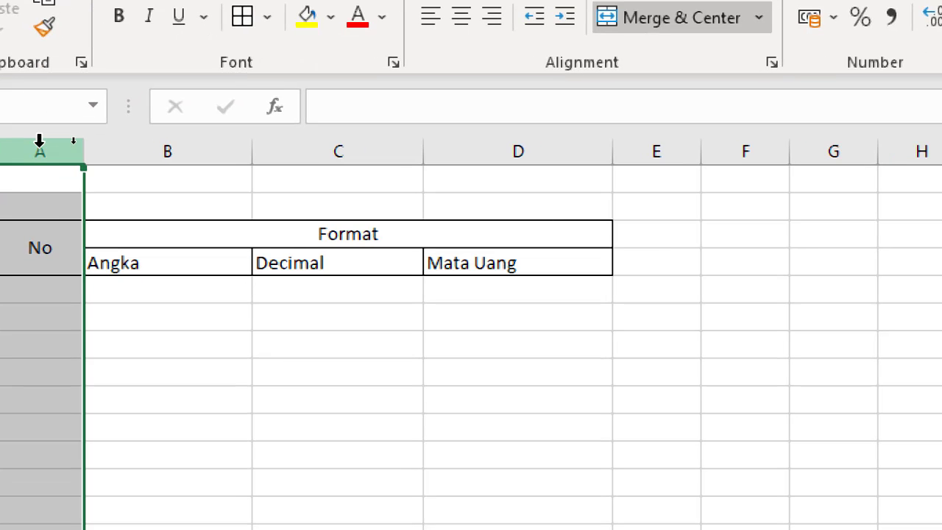
{"action": "left_click", "coordinate": [127, 150]}
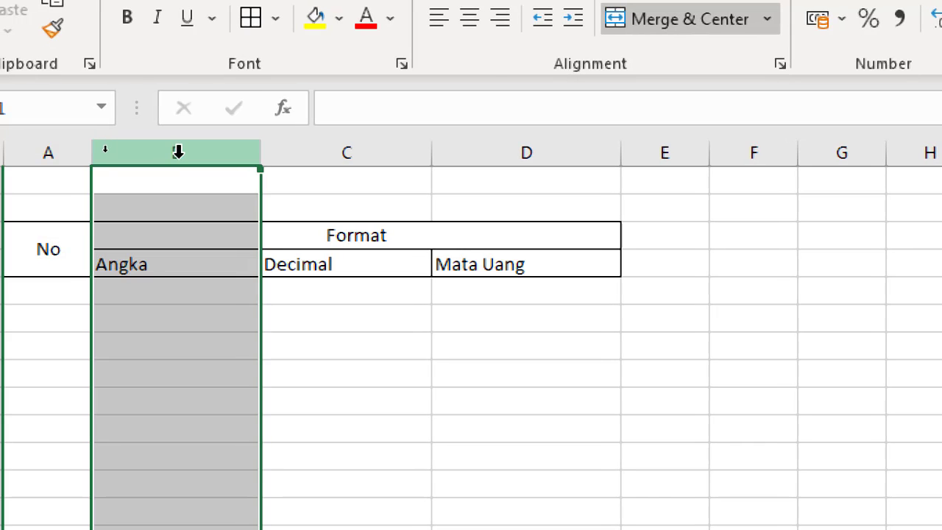
{"action": "left_click", "coordinate": [36, 151]}
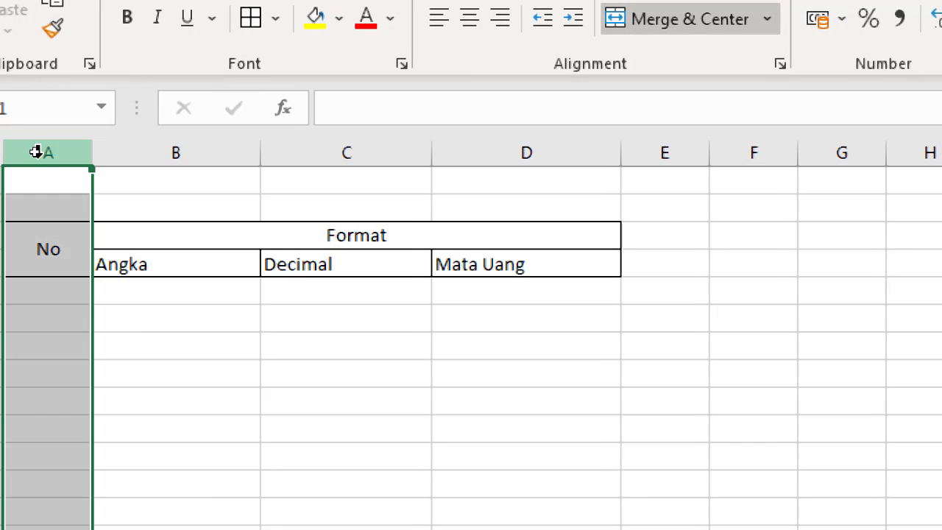
Insert a blank column B between No and Format, then start typing its B3:B4 header.
{"action": "right_click", "coordinate": [54, 152]}
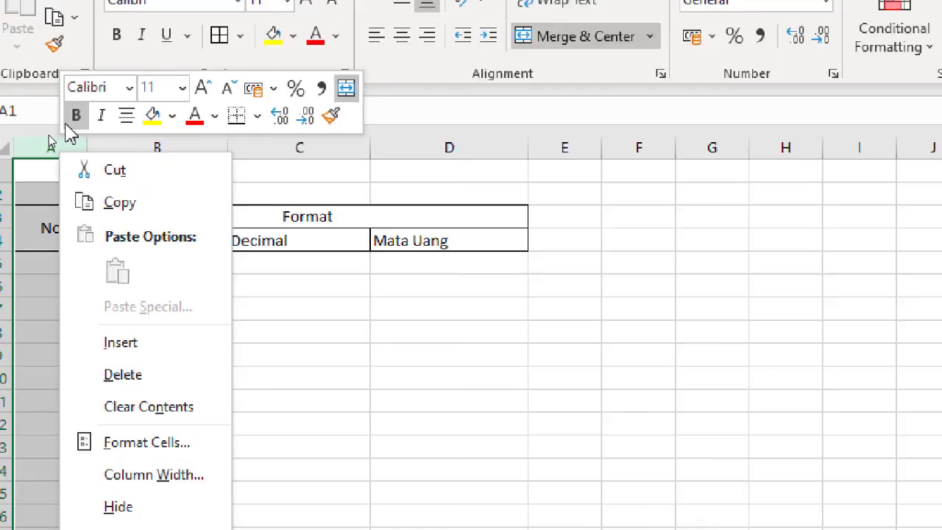
{"action": "left_click", "coordinate": [31, 188]}
{"action": "right_click", "coordinate": [43, 176]}
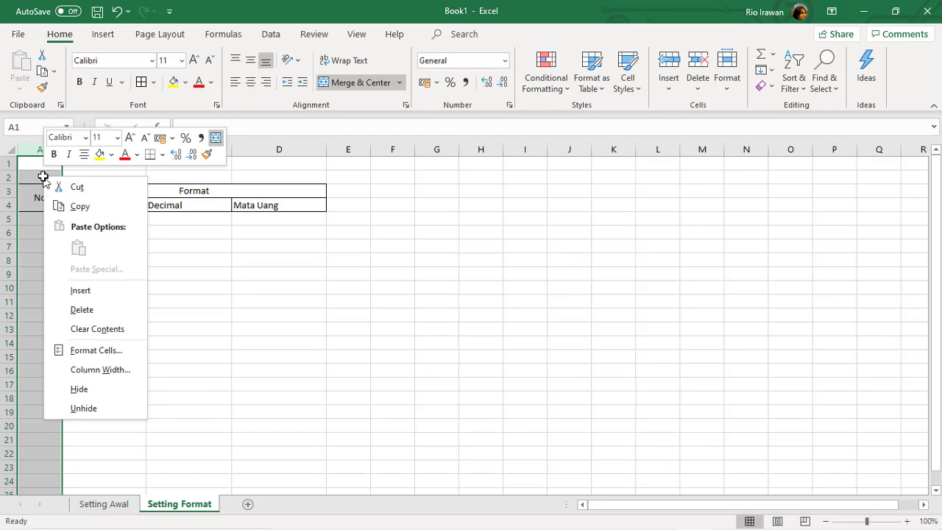
{"action": "left_click", "coordinate": [98, 294]}
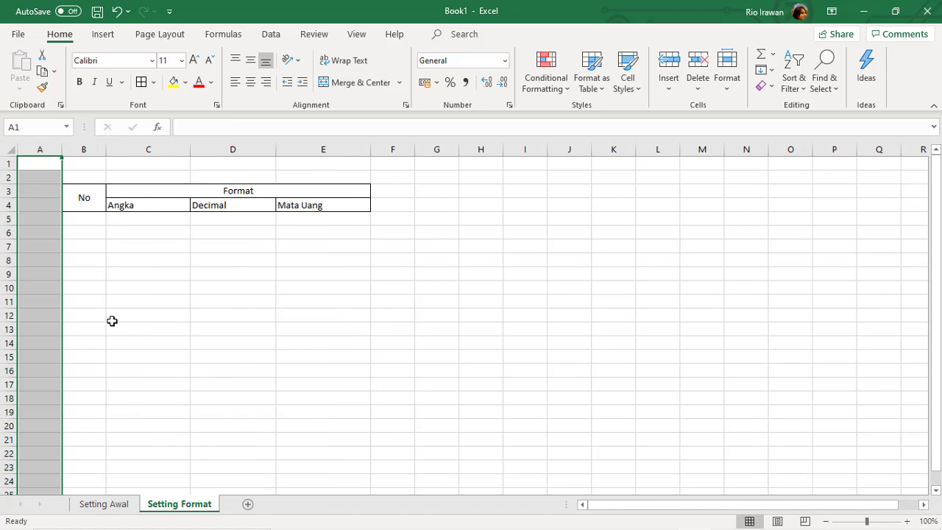
{"action": "key", "text": "ctrl+z"}
{"action": "left_click", "coordinate": [102, 153]}
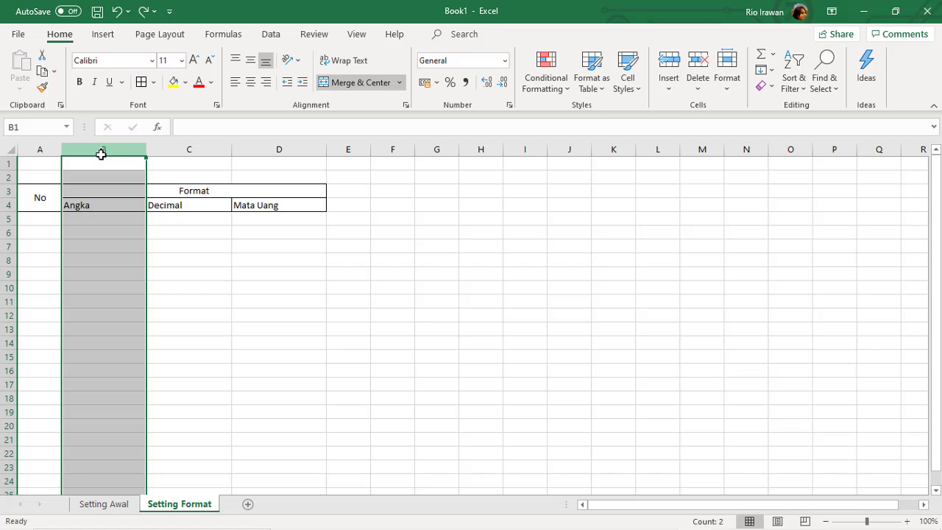
{"action": "right_click", "coordinate": [101, 154]}
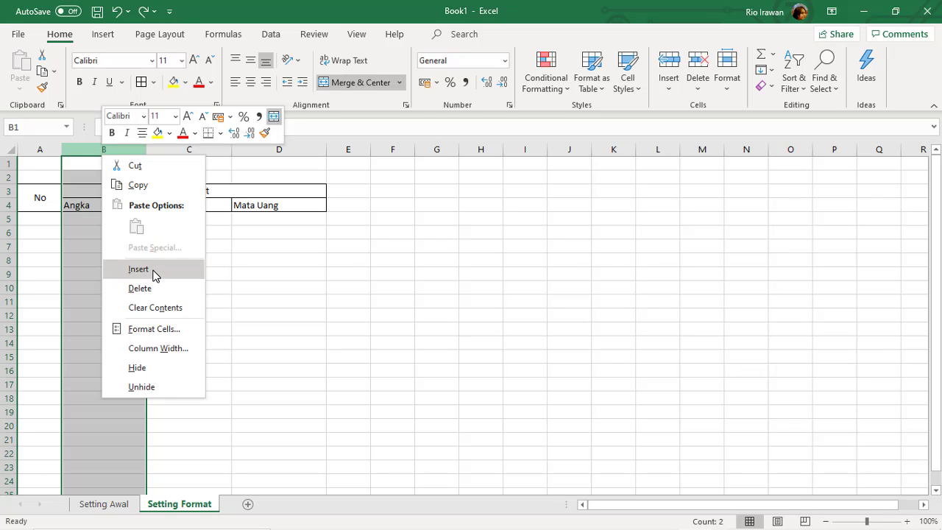
{"action": "left_click", "coordinate": [138, 269]}
{"action": "left_click", "coordinate": [90, 210]}
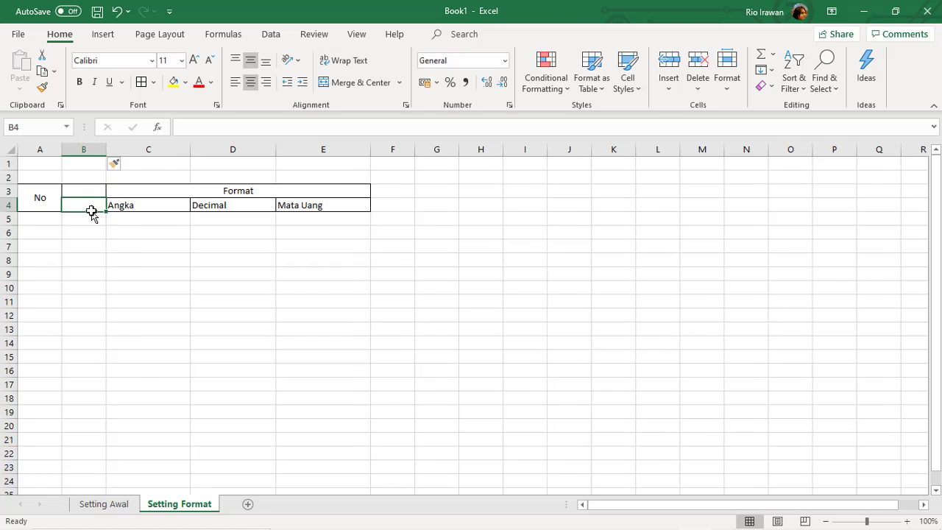
{"action": "left_click_drag", "start_coordinate": [82, 190], "coordinate": [81, 200]}
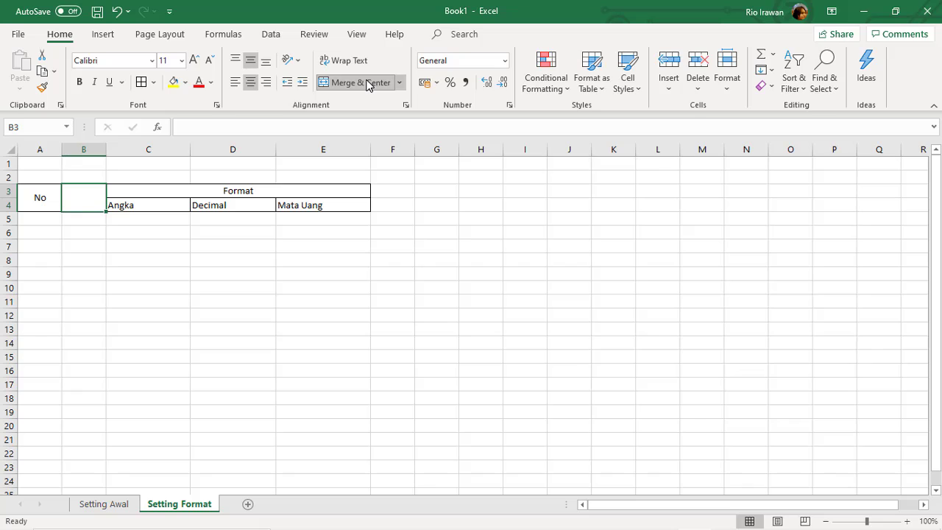
{"action": "type", "text": "Angka"}
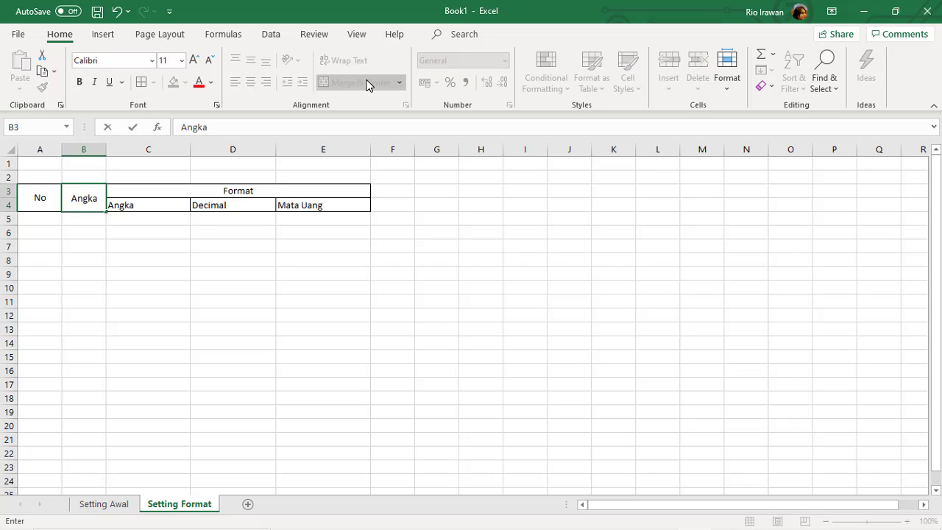
{"action": "type", "text": " Norma;"}
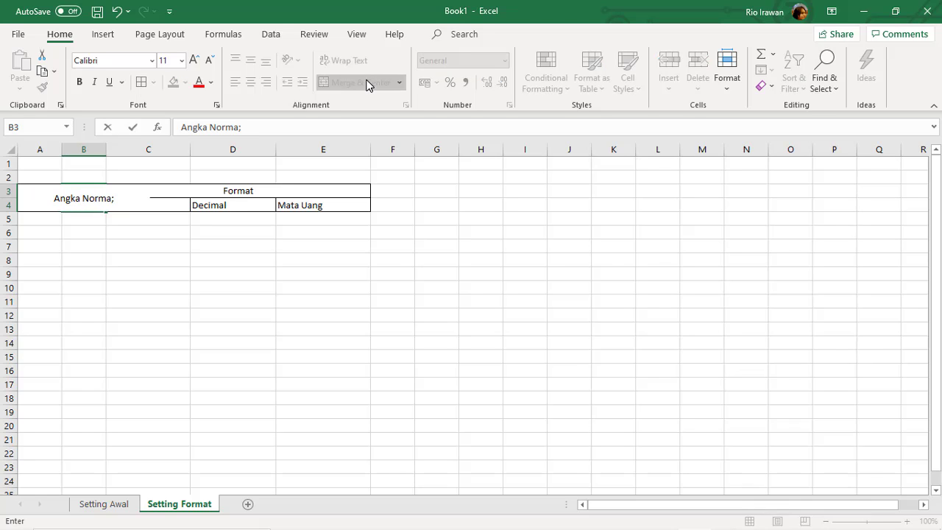
Correct the header to 'Angka Normal', wrap its text and widen column B to fit.
{"action": "key", "text": "BackSpace"}
{"action": "type", "text": "l"}
{"action": "key", "text": "Return"}
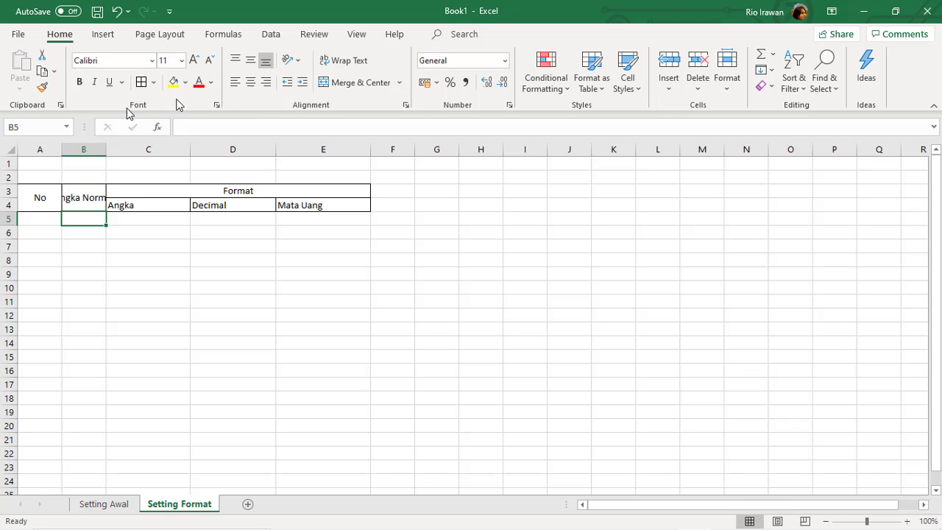
{"action": "left_click", "coordinate": [81, 193]}
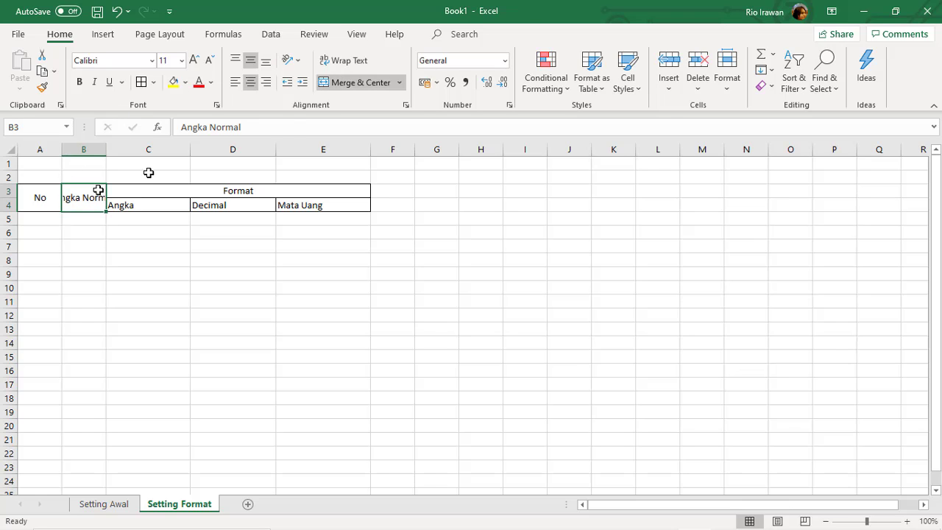
{"action": "left_click", "coordinate": [345, 61]}
{"action": "left_click_drag", "start_coordinate": [114, 149], "coordinate": [142, 151]}
Enter 1500000 in B5 and narrow column A.
{"action": "left_click", "coordinate": [114, 221]}
{"action": "double_click", "coordinate": [114, 221]}
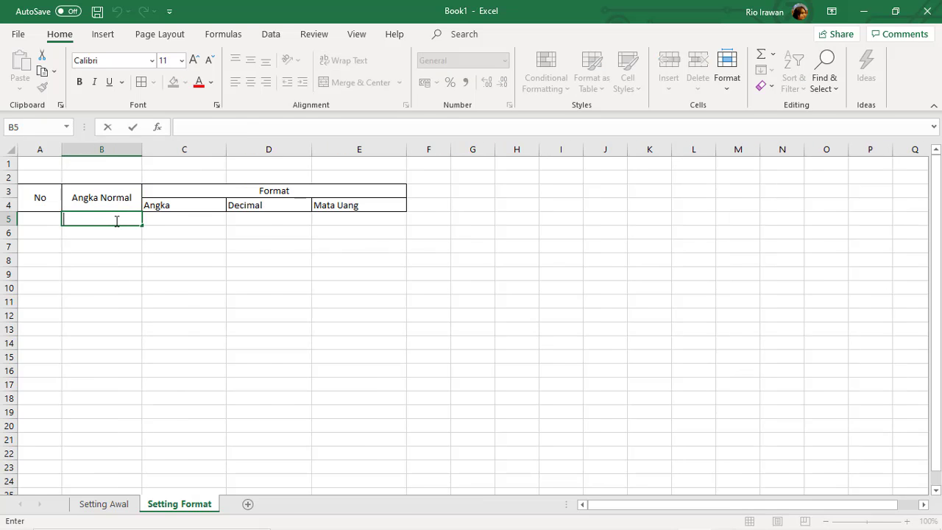
{"action": "type", "text": "1000"}
{"action": "key", "text": "BackSpace"}
{"action": "key", "text": "BackSpace"}
{"action": "type", "text": "500000"}
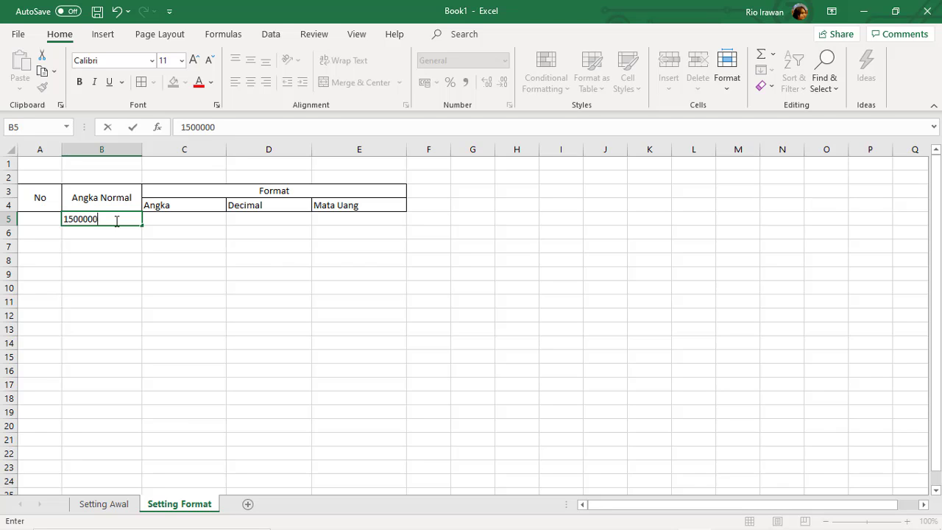
{"action": "key", "text": "Return"}
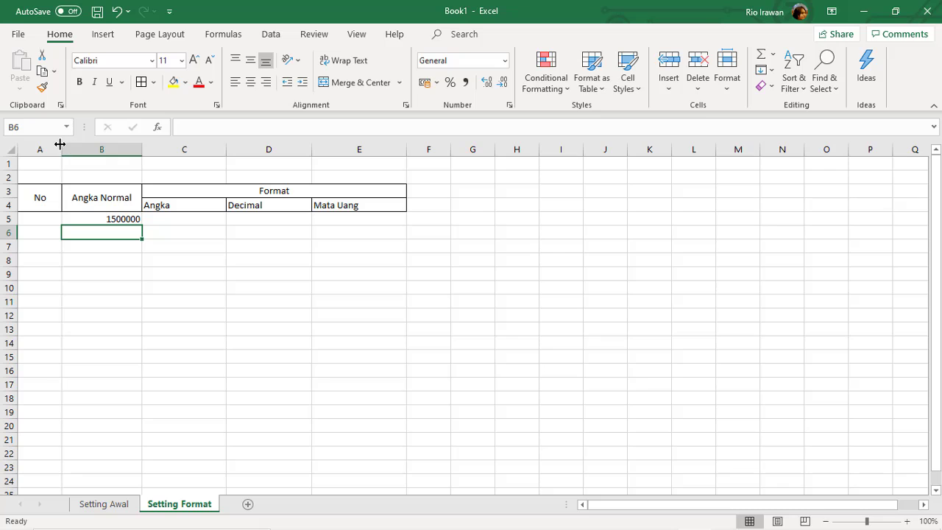
{"action": "left_click_drag", "start_coordinate": [61, 143], "coordinate": [50, 148]}
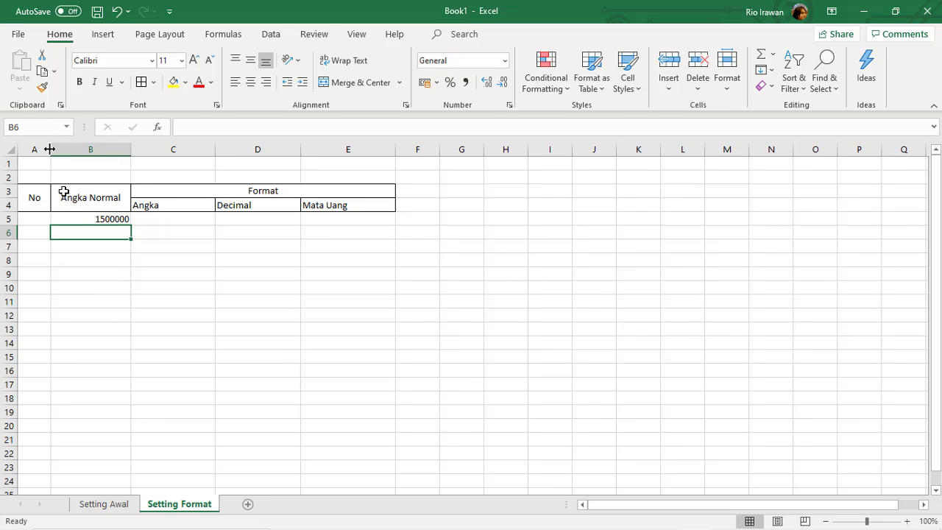
Centre the Angka, Decimal and Mata Uang sub-headers in C4:E4.
{"action": "left_click", "coordinate": [87, 223]}
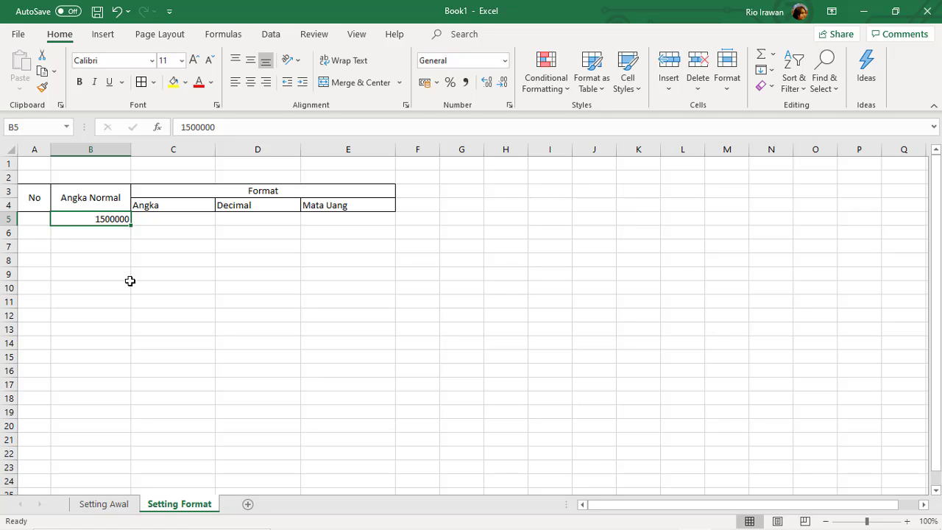
{"action": "left_click", "coordinate": [157, 207]}
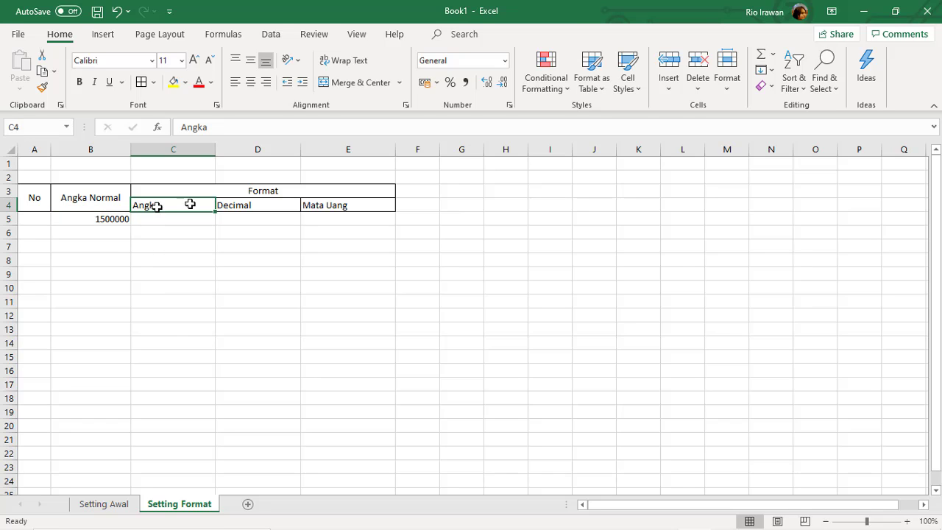
{"action": "left_click_drag", "start_coordinate": [190, 204], "coordinate": [312, 204]}
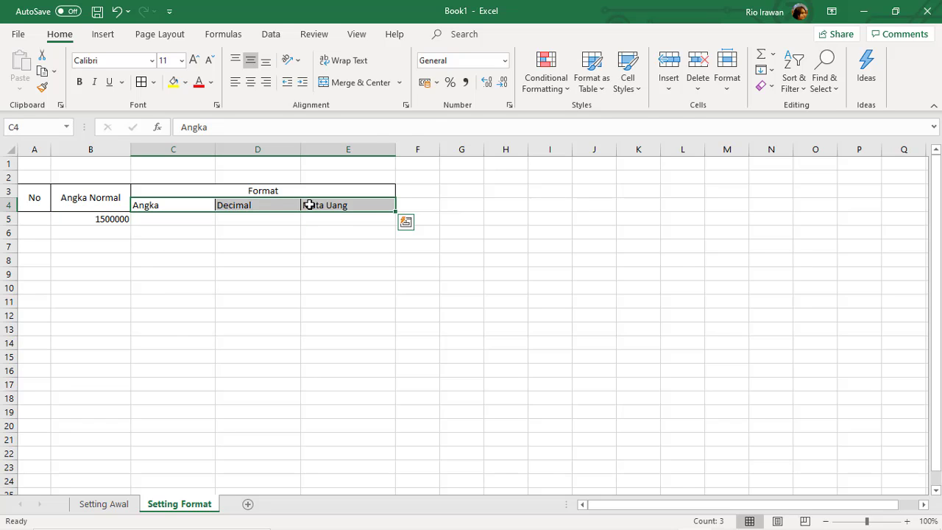
{"action": "left_click", "coordinate": [250, 82]}
Copy 1500000 from B5 into C5, D5 and E5.
{"action": "left_click", "coordinate": [180, 217]}
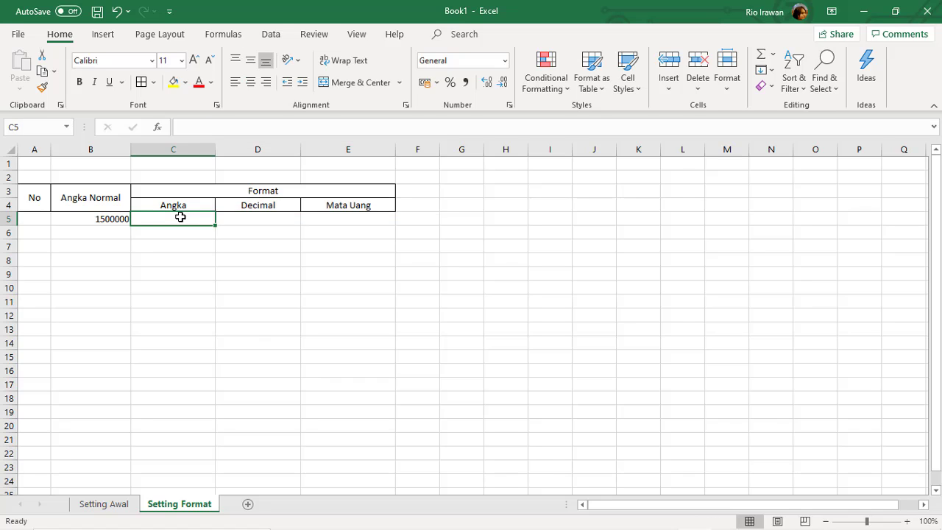
{"action": "key", "text": "Left"}
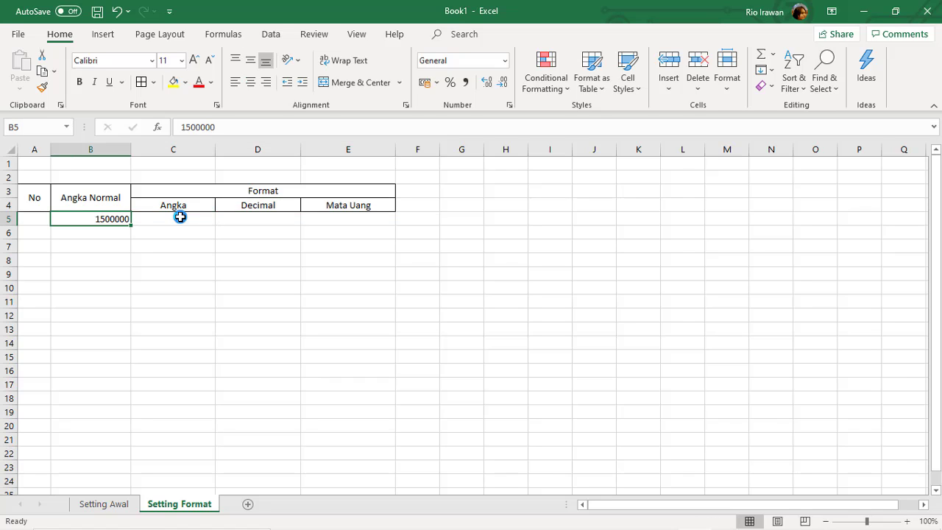
{"action": "key", "text": "ctrl+c"}
{"action": "key", "text": "Right"}
{"action": "key", "text": "Left"}
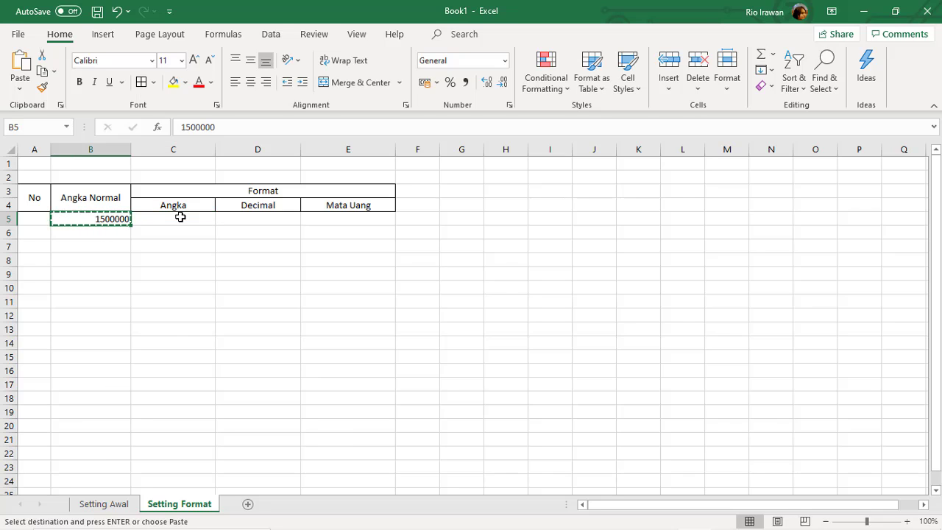
{"action": "key", "text": "Right"}
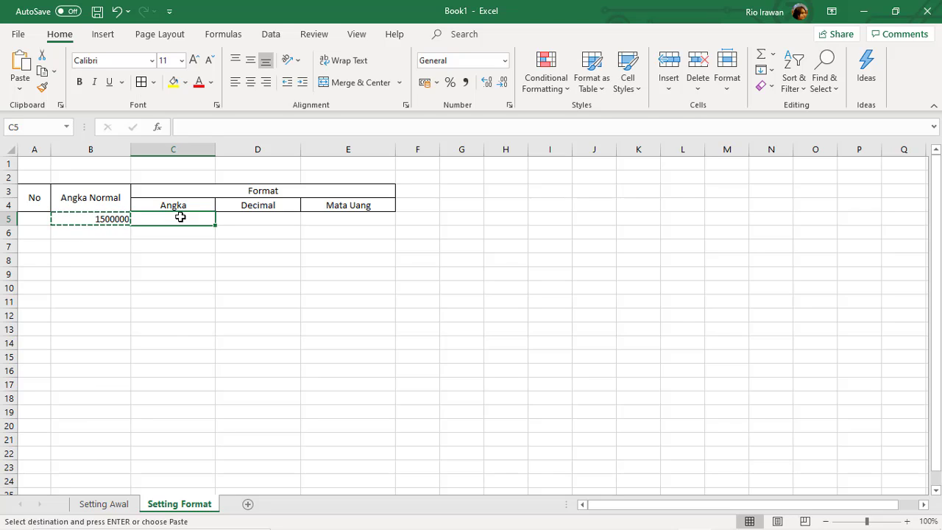
{"action": "key", "text": "ctrl+v"}
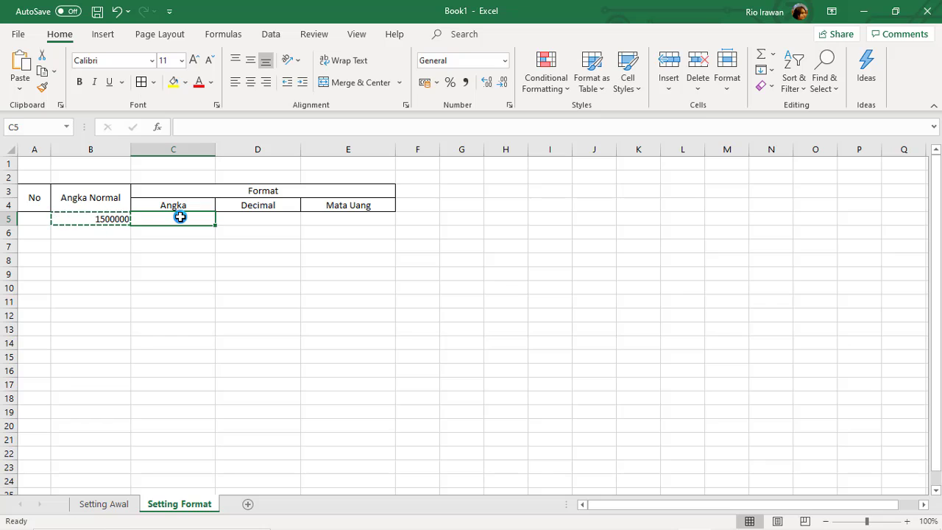
{"action": "key", "text": "Right"}
{"action": "key", "text": "ctrl+v"}
{"action": "key", "text": "Right"}
{"action": "key", "text": "ctrl+v"}
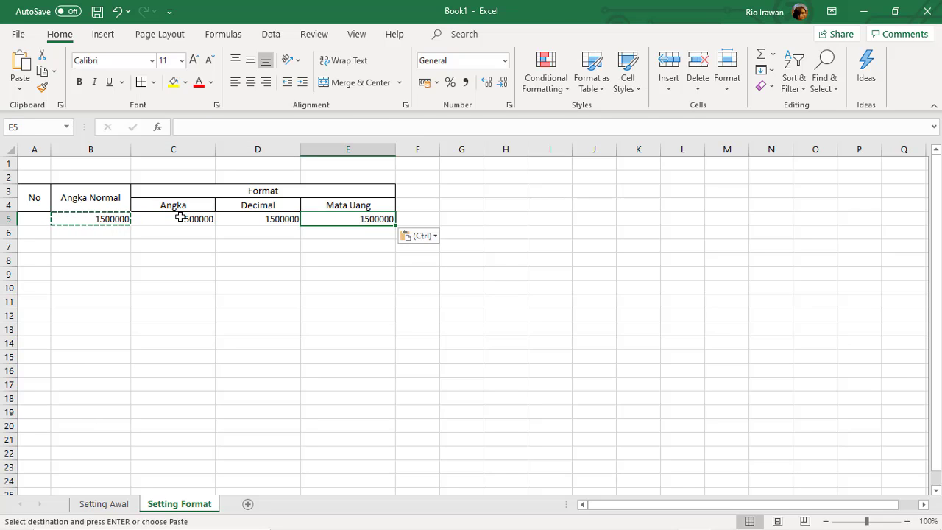
{"action": "key", "text": "Escape"}
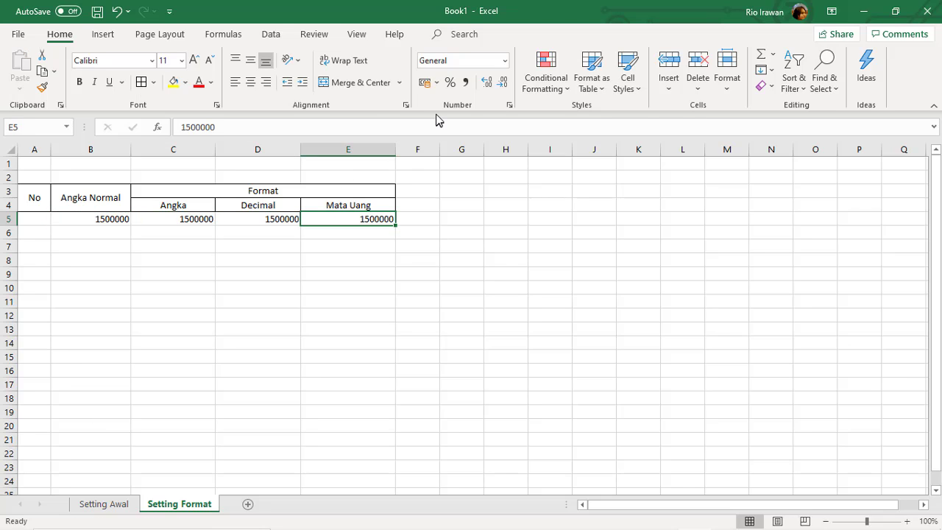
Apply the Number format to the 1500000 value in C5.
{"action": "left_click", "coordinate": [201, 220]}
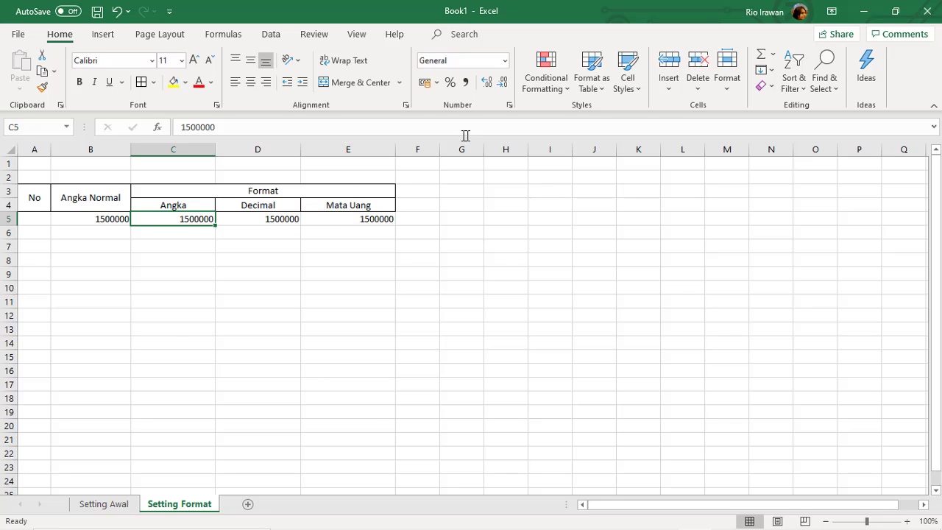
{"action": "left_click", "coordinate": [505, 62]}
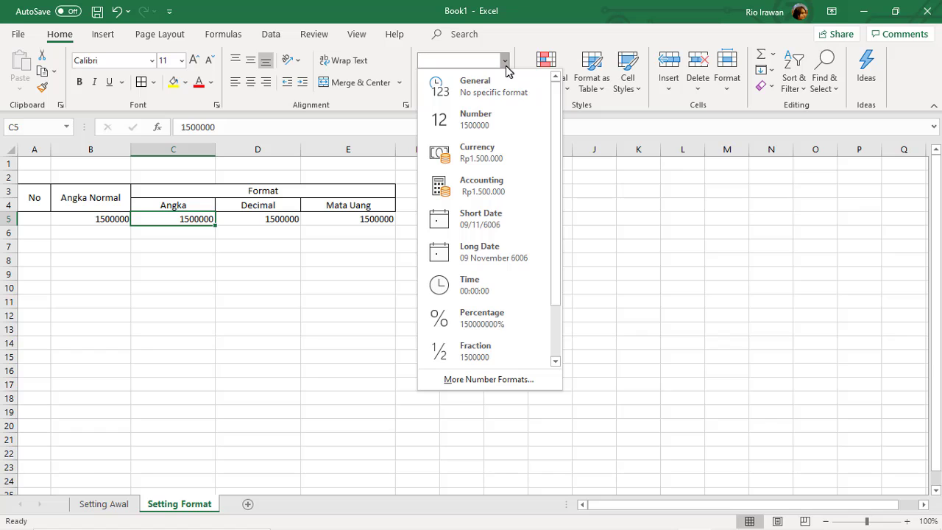
{"action": "left_click", "coordinate": [486, 126]}
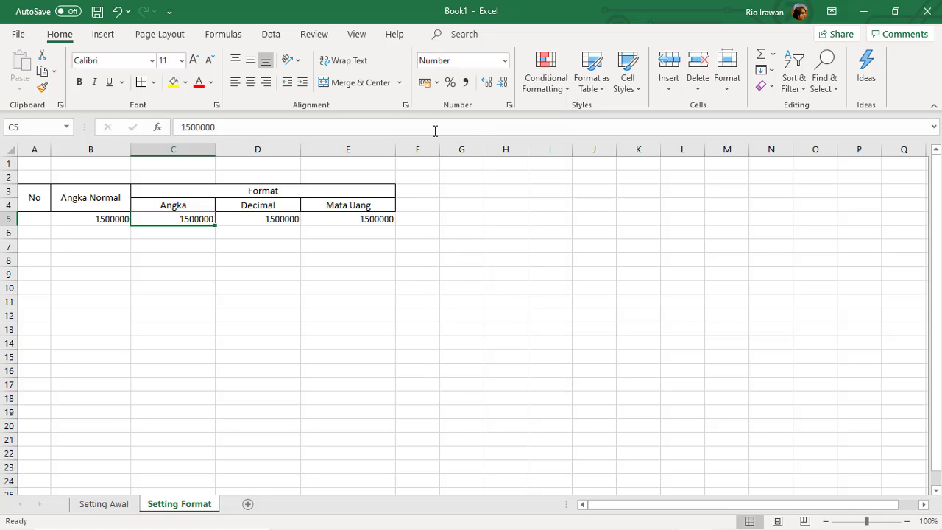
{"action": "left_click", "coordinate": [208, 241]}
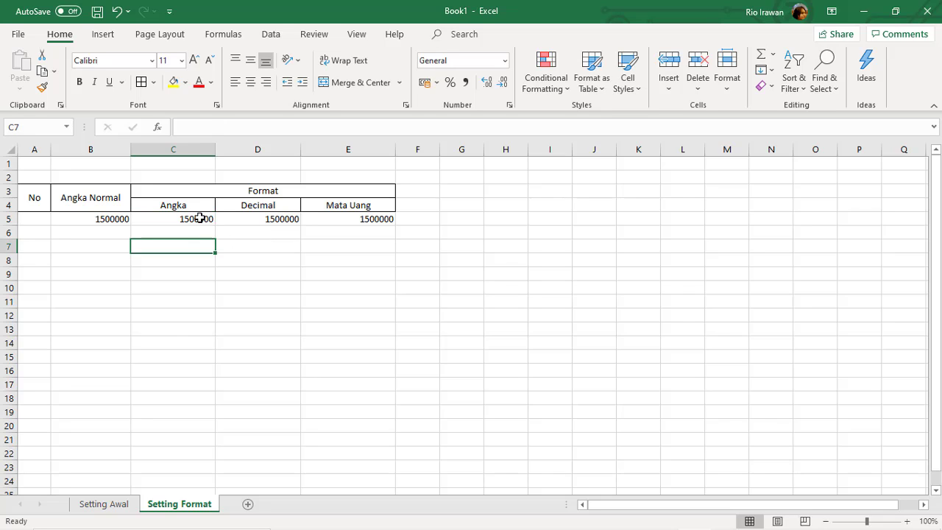
{"action": "left_click", "coordinate": [200, 219]}
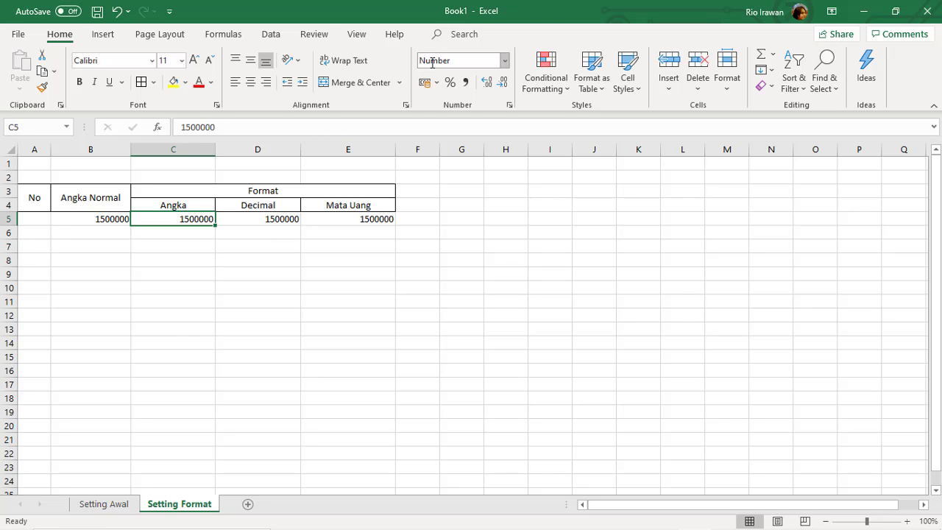
Compare B5's format and check D5's format list without changing anything.
{"action": "left_click", "coordinate": [118, 217]}
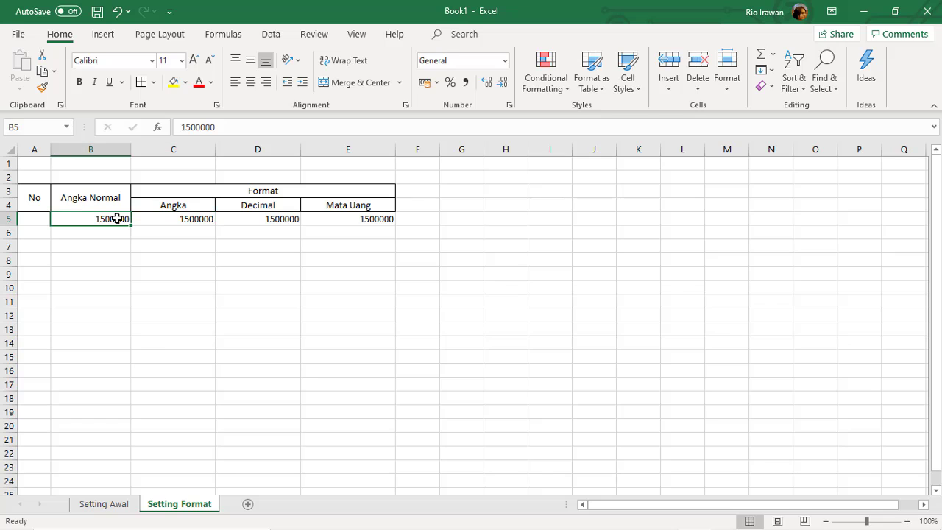
{"action": "left_click", "coordinate": [246, 217]}
{"action": "left_click", "coordinate": [505, 62]}
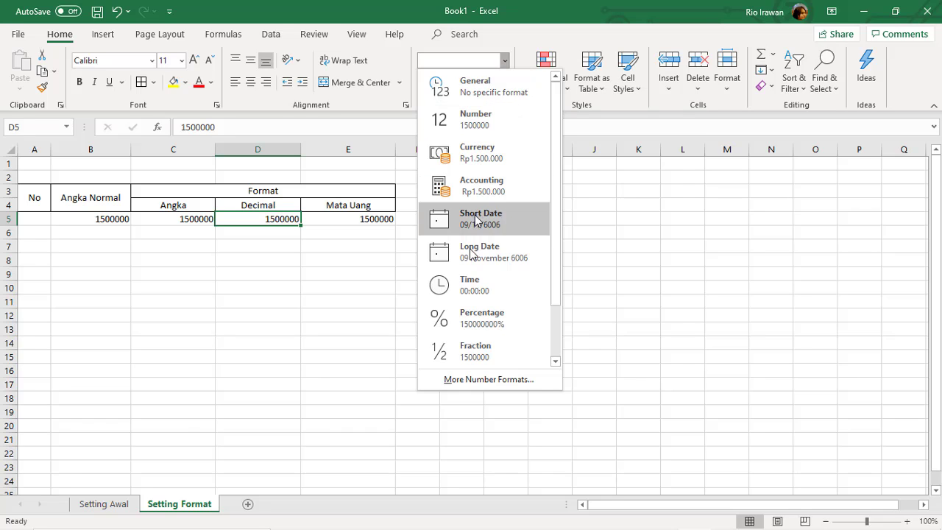
{"action": "left_click", "coordinate": [262, 221]}
{"action": "left_click", "coordinate": [284, 235]}
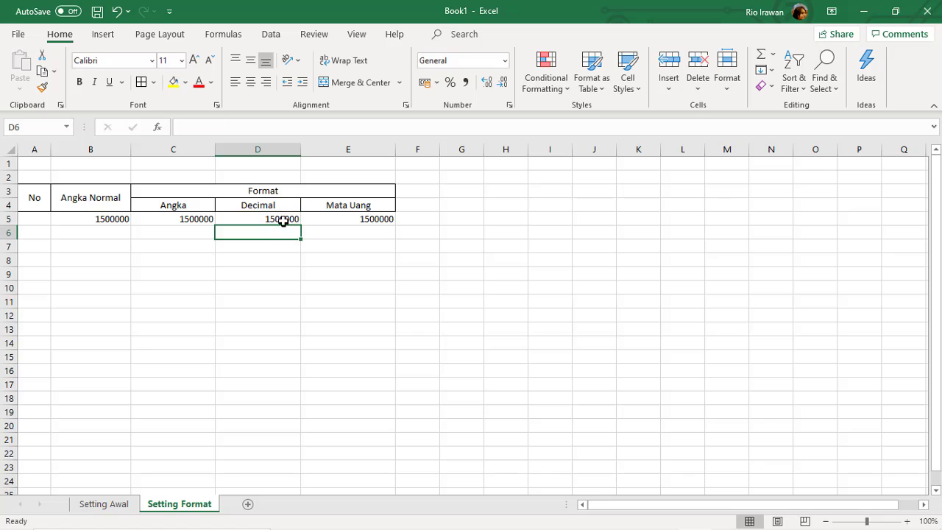
{"action": "left_click", "coordinate": [284, 220]}
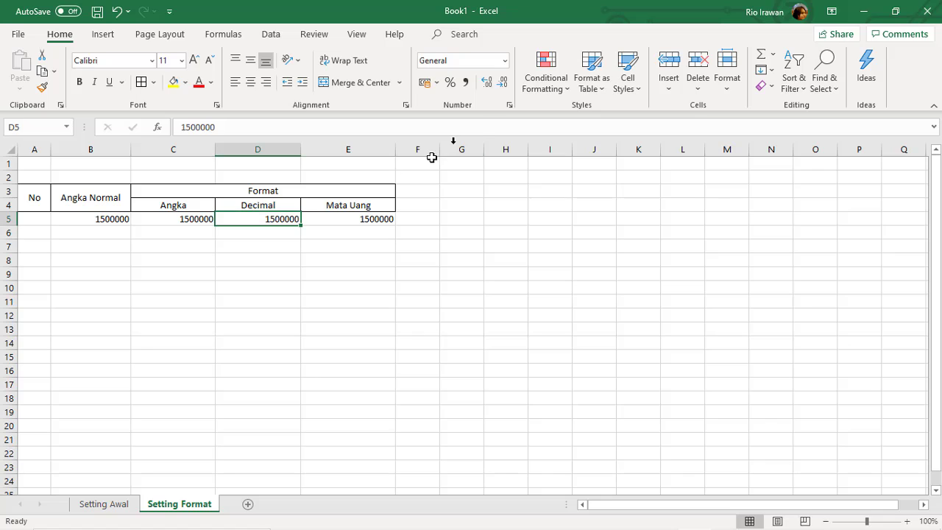
Format D5 as Number with 1000 separators and 2 decimal places.
{"action": "left_click", "coordinate": [508, 106]}
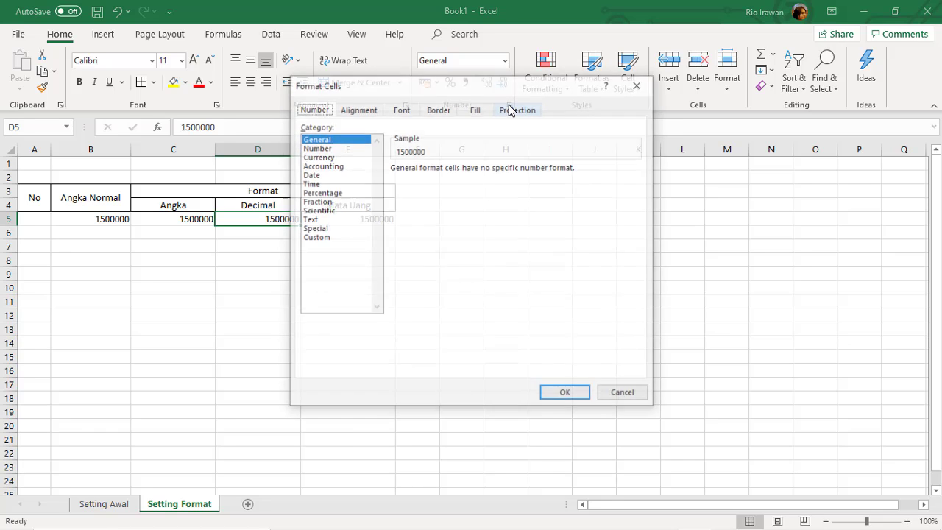
{"action": "left_click_drag", "start_coordinate": [498, 96], "coordinate": [507, 94]}
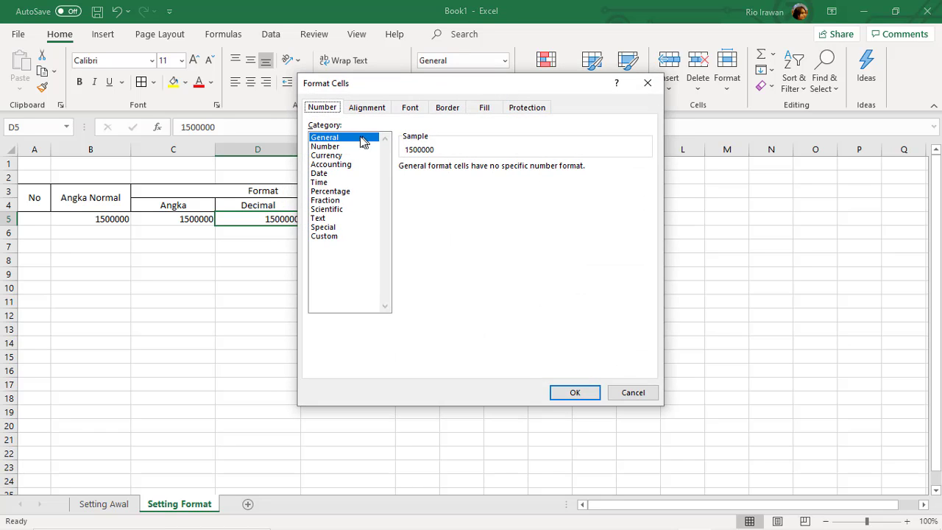
{"action": "left_click", "coordinate": [335, 148]}
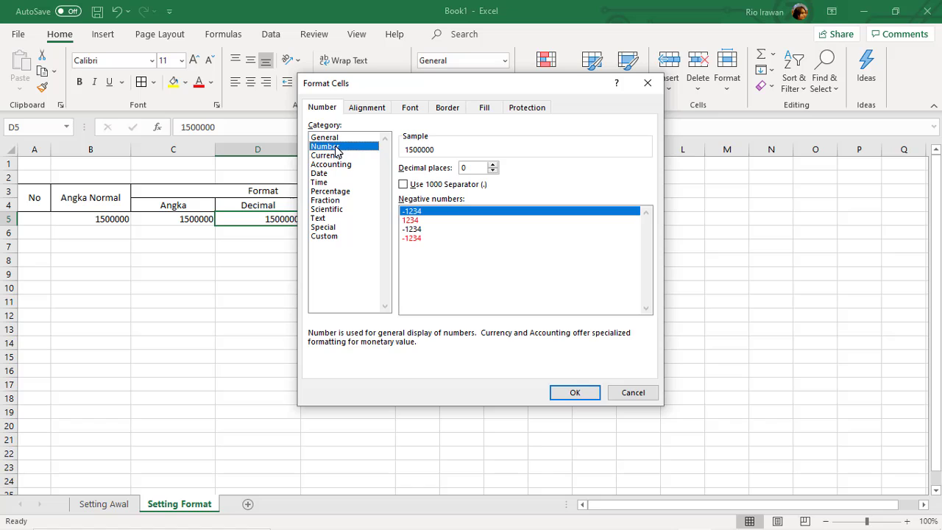
{"action": "left_click_drag", "start_coordinate": [372, 89], "coordinate": [409, 88]}
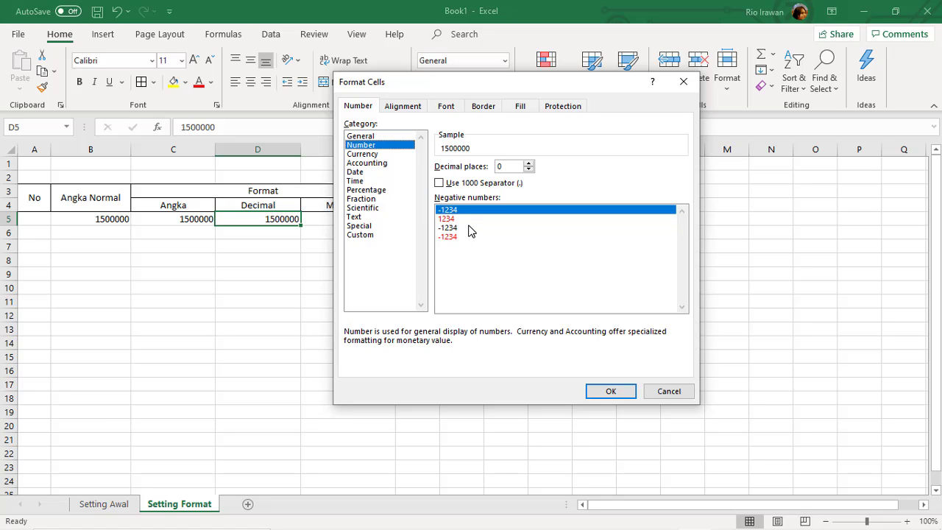
{"action": "left_click", "coordinate": [439, 183]}
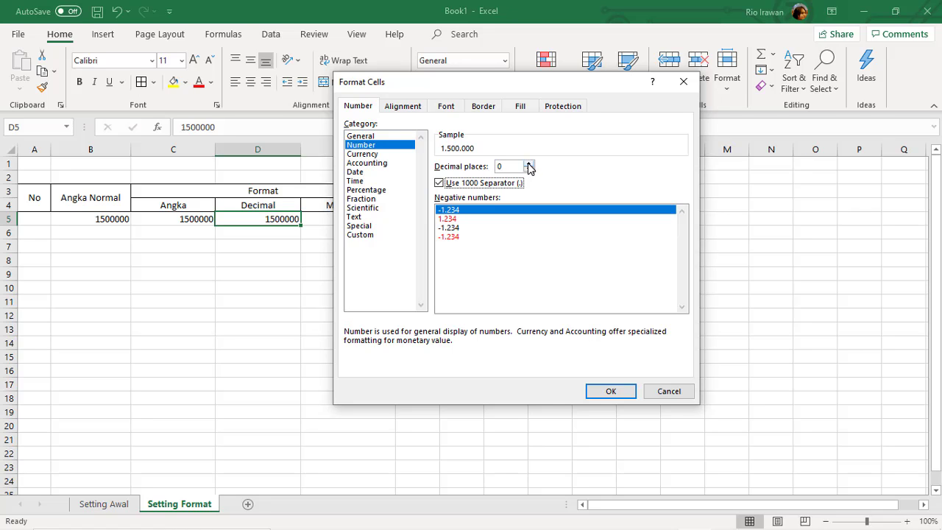
{"action": "left_click", "coordinate": [528, 164]}
{"action": "left_click", "coordinate": [528, 164]}
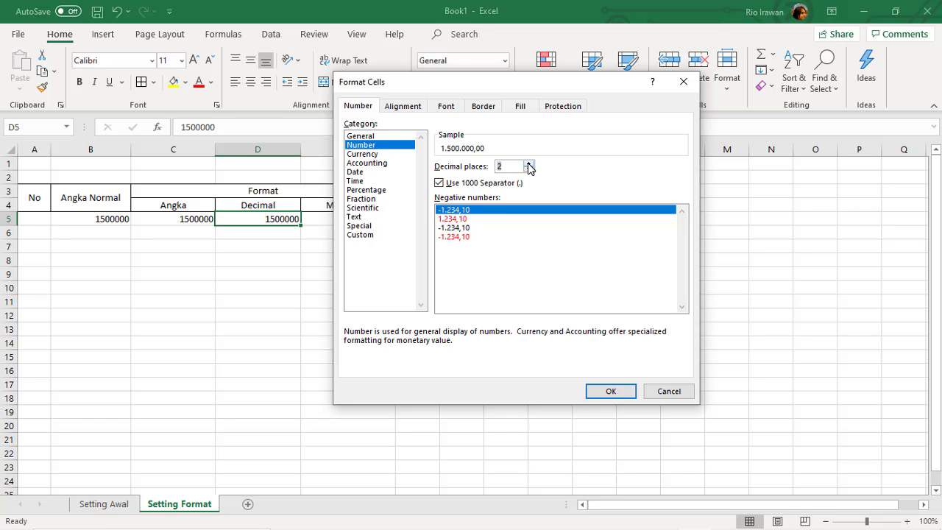
{"action": "left_click_drag", "start_coordinate": [524, 88], "coordinate": [537, 108]}
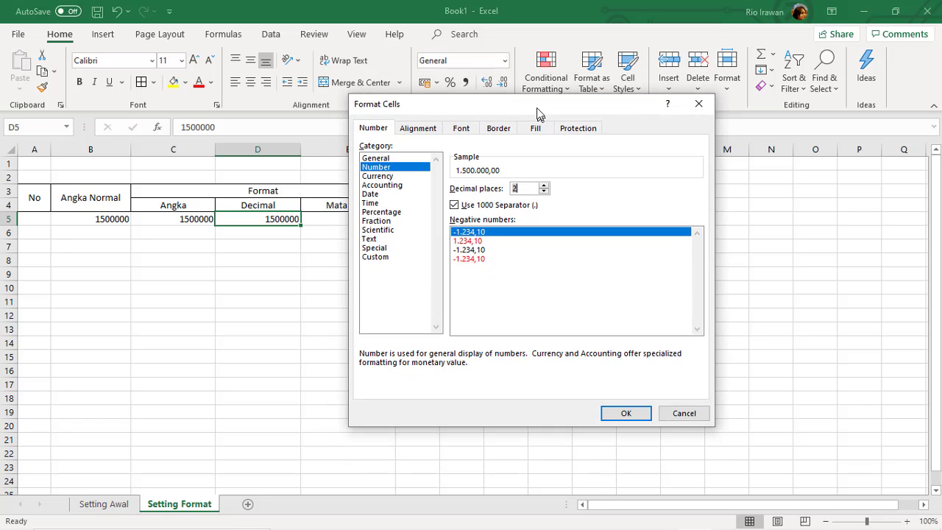
{"action": "left_click", "coordinate": [624, 409]}
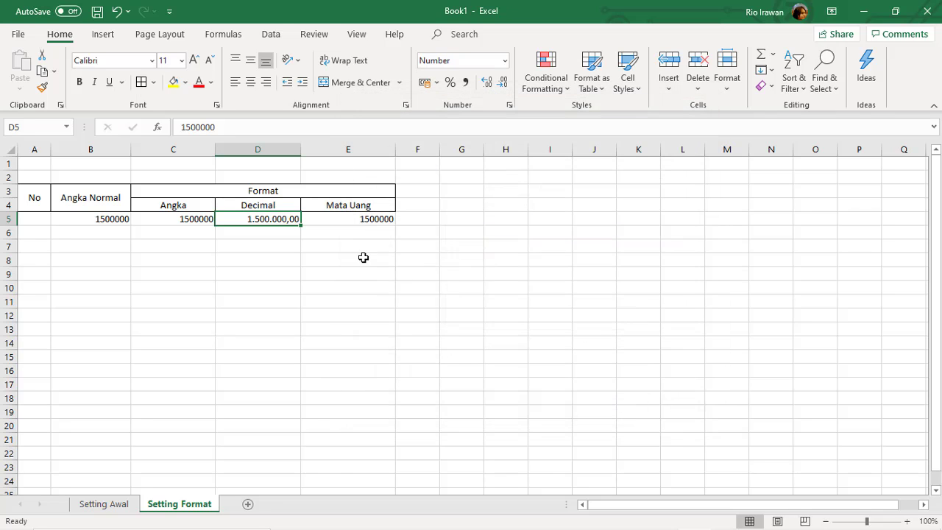
Inspect D5's stored value 1500000 in the formula bar, leaving it unchanged.
{"action": "left_click", "coordinate": [363, 258]}
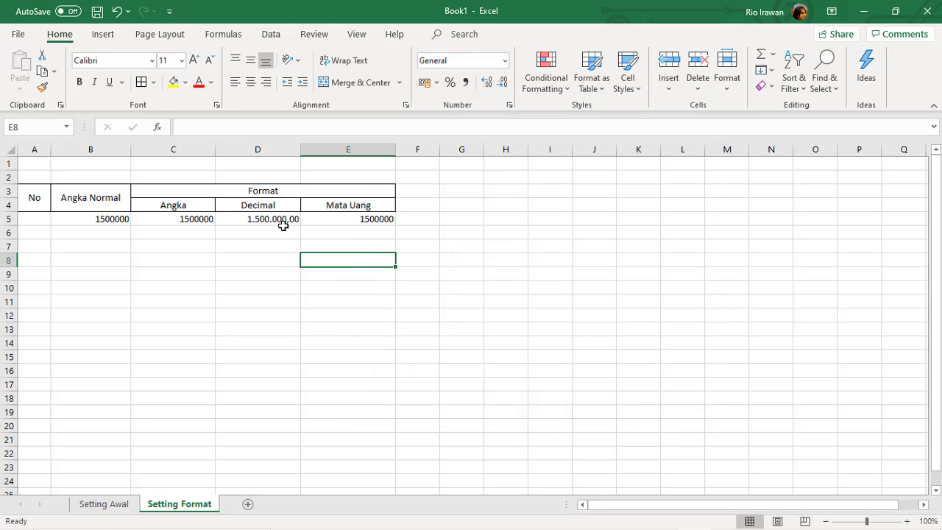
{"action": "left_click", "coordinate": [280, 237]}
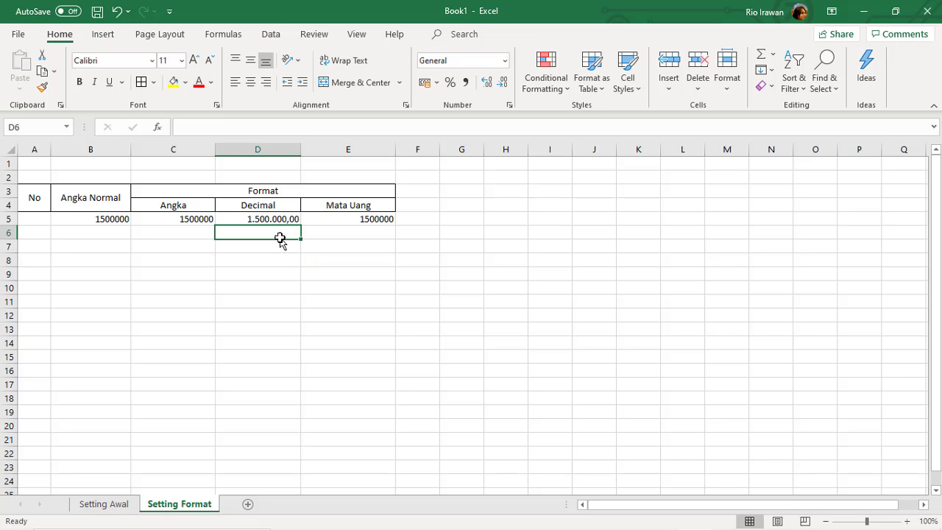
{"action": "key", "text": "alt"}
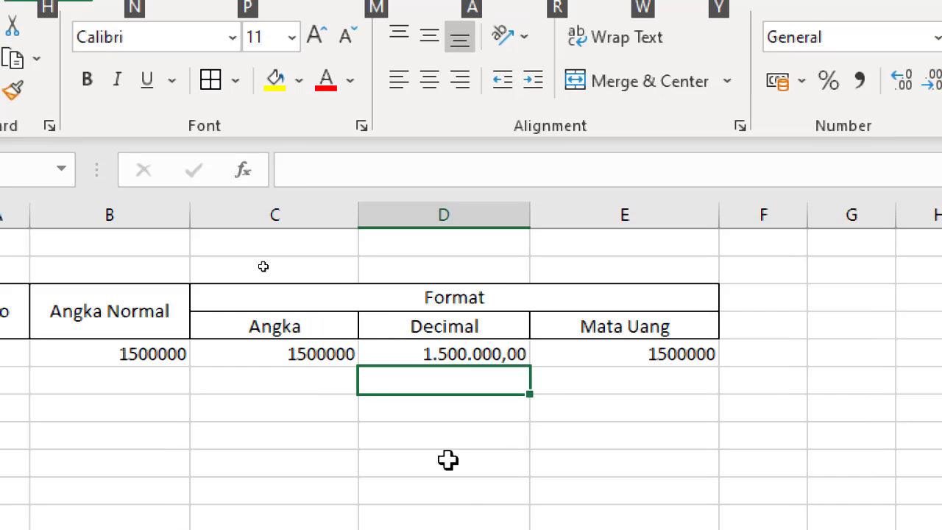
{"action": "key", "text": "alt"}
{"action": "left_click", "coordinate": [491, 347]}
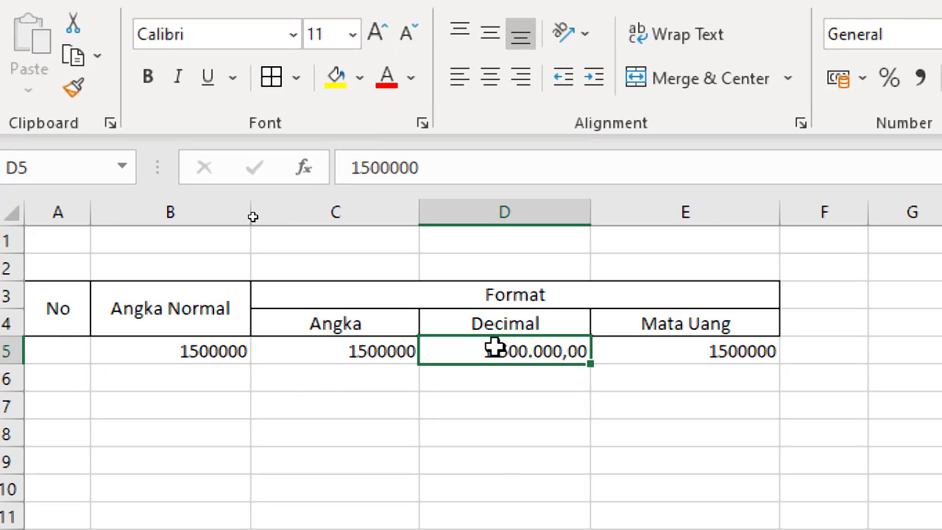
{"action": "left_click", "coordinate": [380, 168]}
{"action": "left_click_drag", "start_coordinate": [446, 173], "coordinate": [337, 173]}
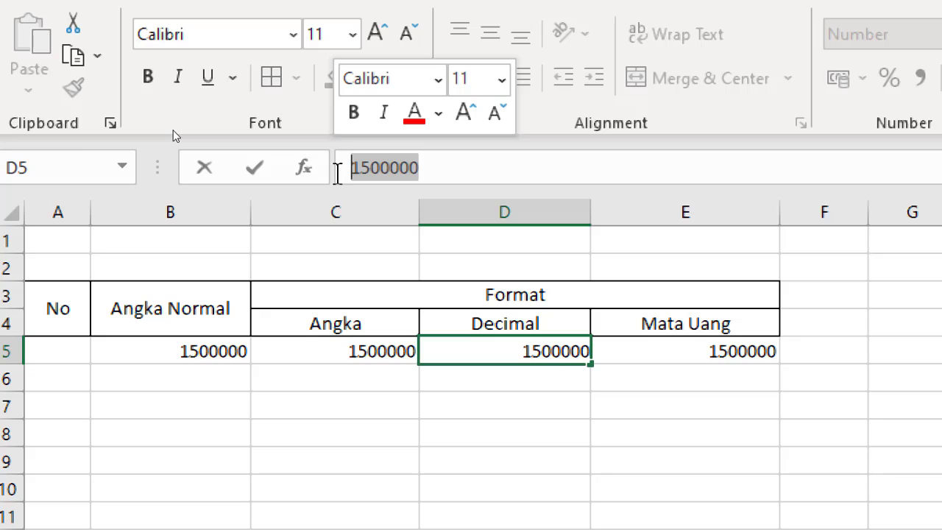
{"action": "key", "text": "Return"}
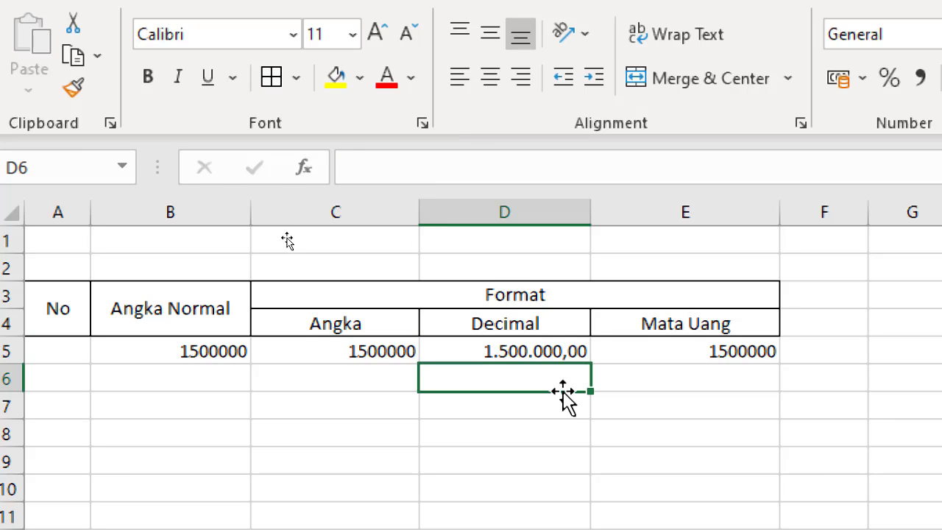
{"action": "left_click", "coordinate": [559, 358]}
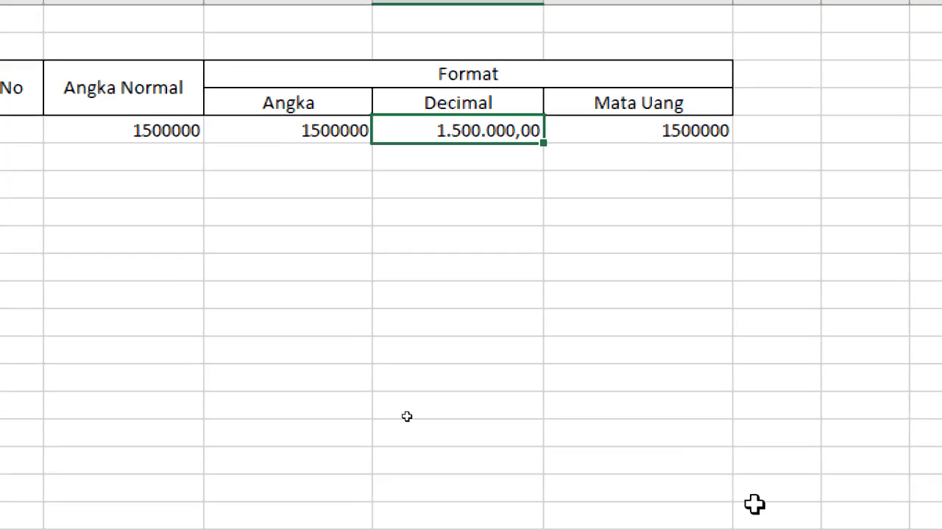
Start typing 'Rp. 15' into the Mata Uang cell E5.
{"action": "left_click", "coordinate": [540, 191]}
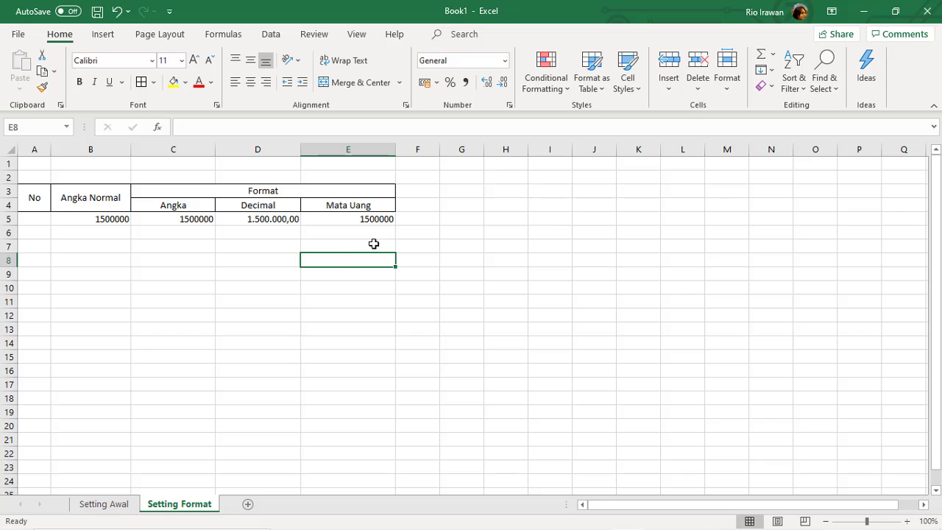
{"action": "left_click", "coordinate": [357, 219]}
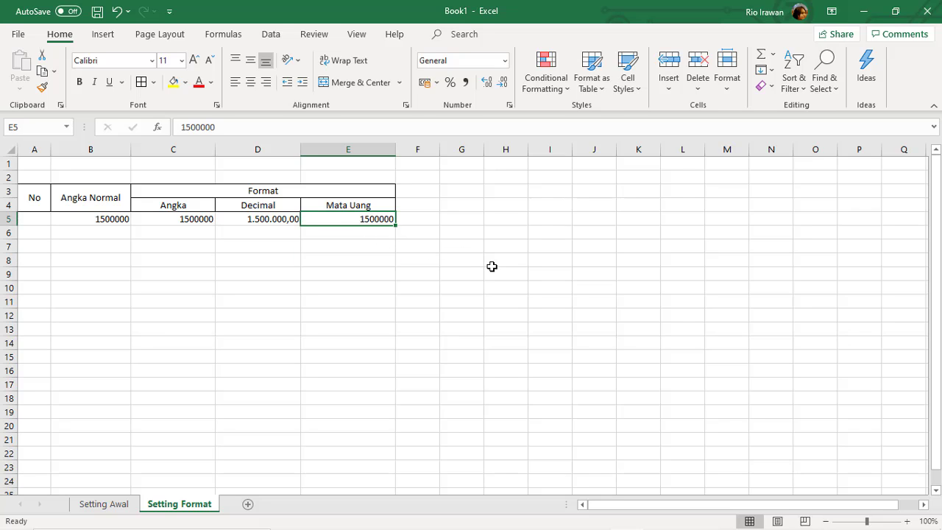
{"action": "type", "text": "Rp"}
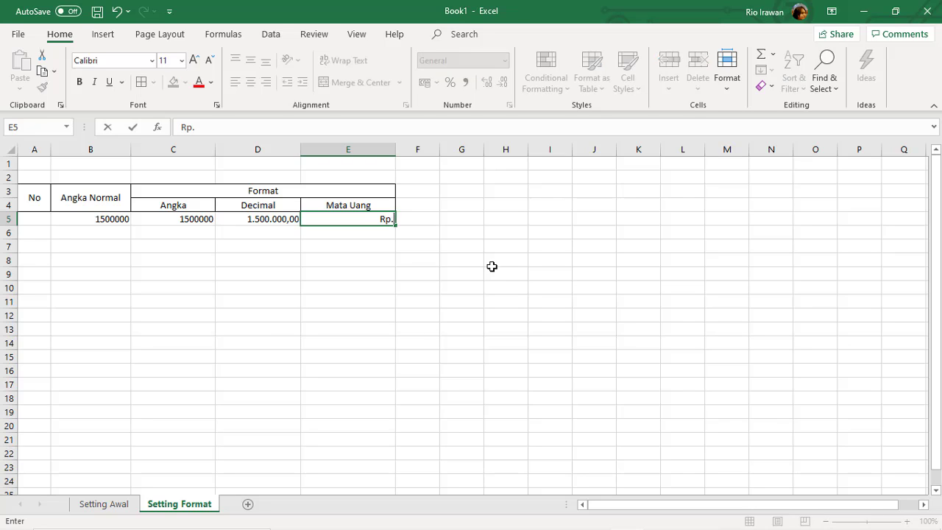
{"action": "type", "text": ". 15"}
Finish entering 'Rp. 1.500.000' as text in E5, correcting typos, and return to E5.
{"action": "key", "text": "BackSpace"}
{"action": "type", "text": ".000"}
{"action": "key", "text": "BackSpace"}
{"action": "key", "text": "BackSpace"}
{"action": "key", "text": "BackSpace"}
{"action": "type", "text": "500.000"}
{"action": "key", "text": "Return"}
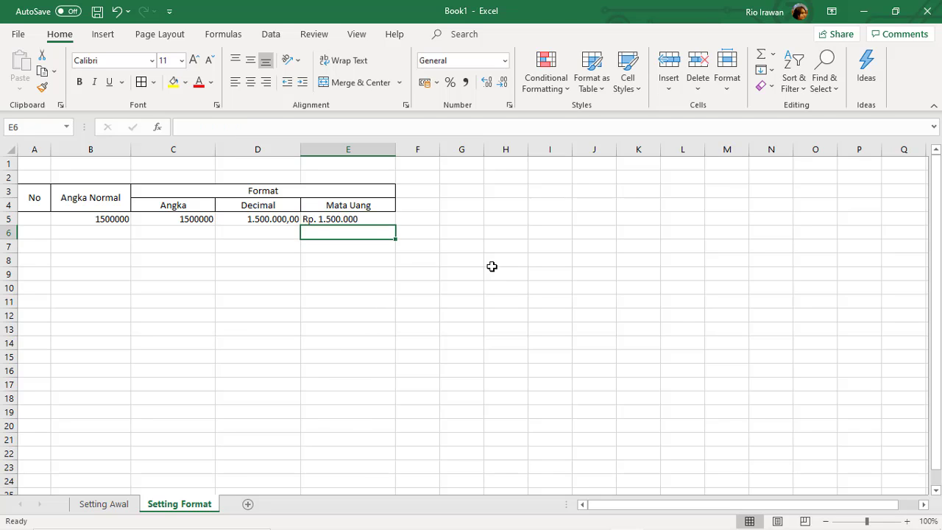
{"action": "key", "text": "Up"}
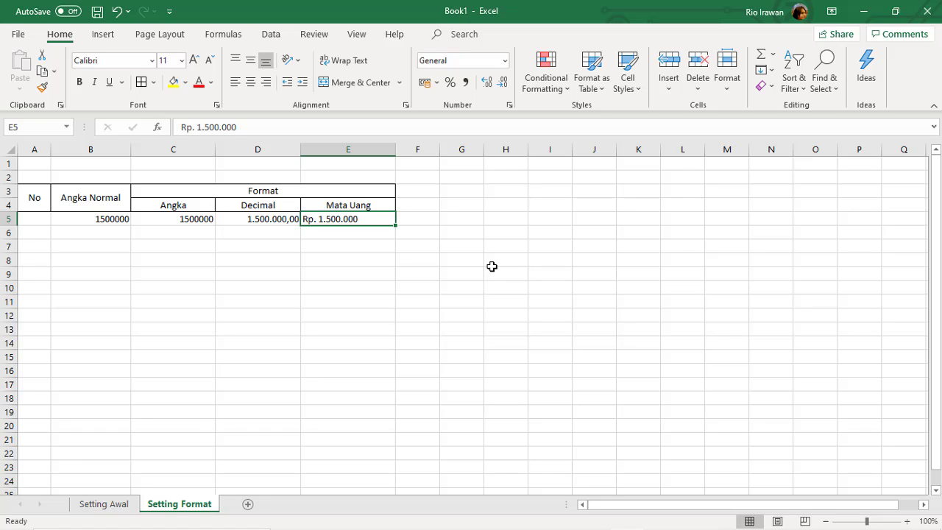
{"action": "key", "text": "Down"}
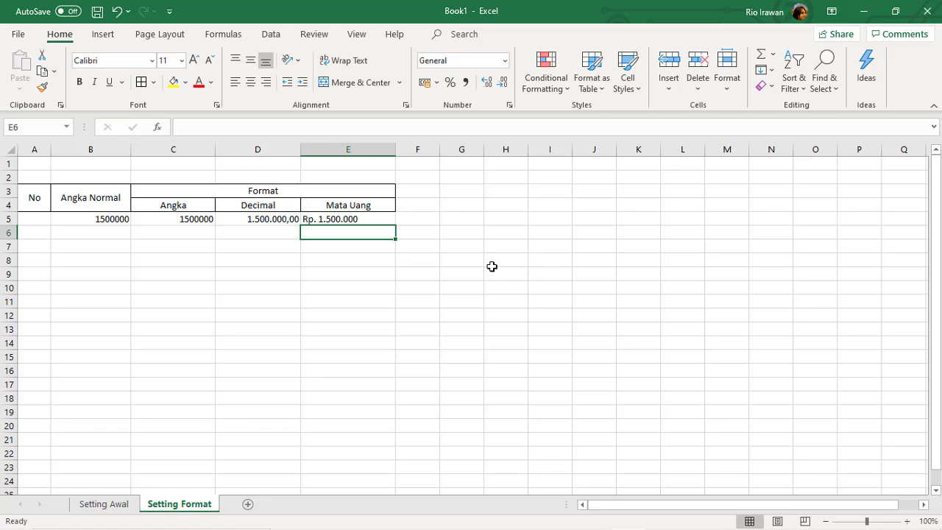
{"action": "key", "text": "Up"}
Type the number 1500000 into E5 and reselect the cell.
{"action": "type", "text": "15"}
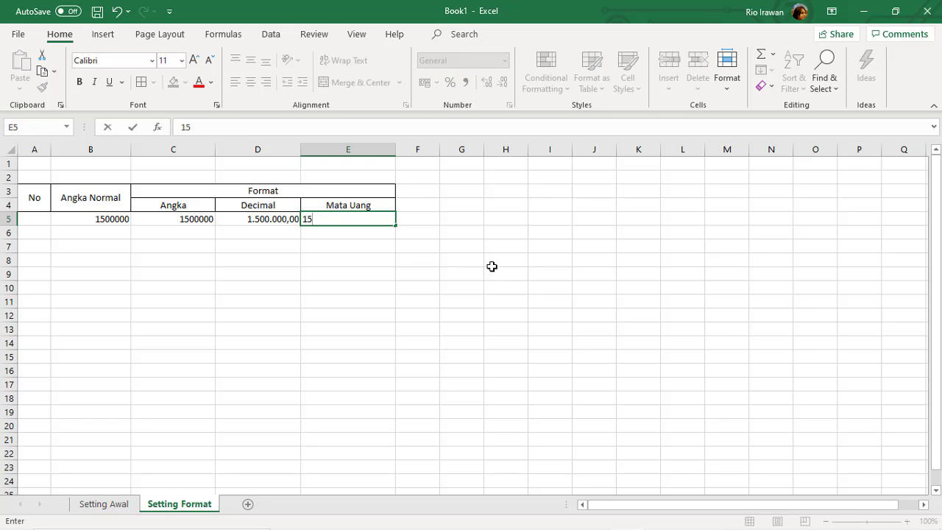
{"action": "type", "text": "00000"}
{"action": "key", "text": "Return"}
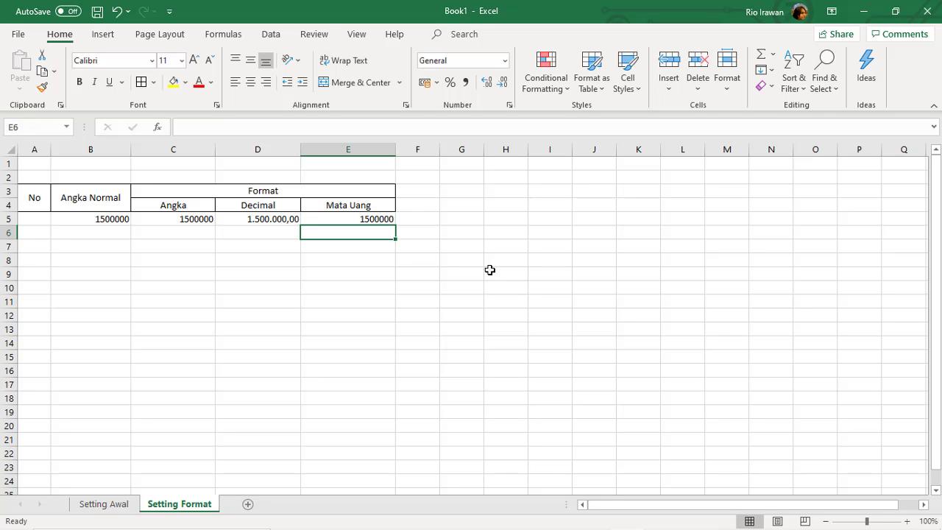
{"action": "left_click", "coordinate": [356, 261]}
{"action": "left_click", "coordinate": [376, 224]}
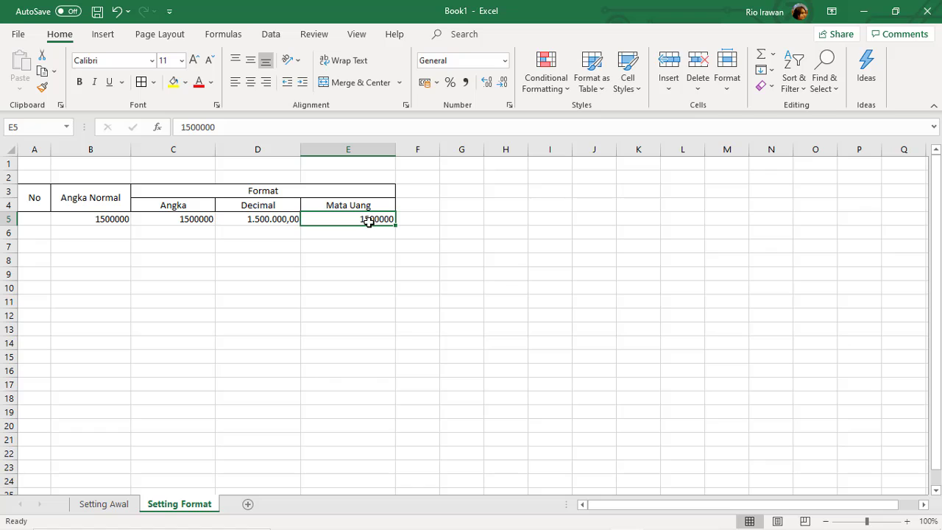
Compare Currency and Accounting categories for E5, settle on Currency, and list the symbols.
{"action": "left_click", "coordinate": [509, 108]}
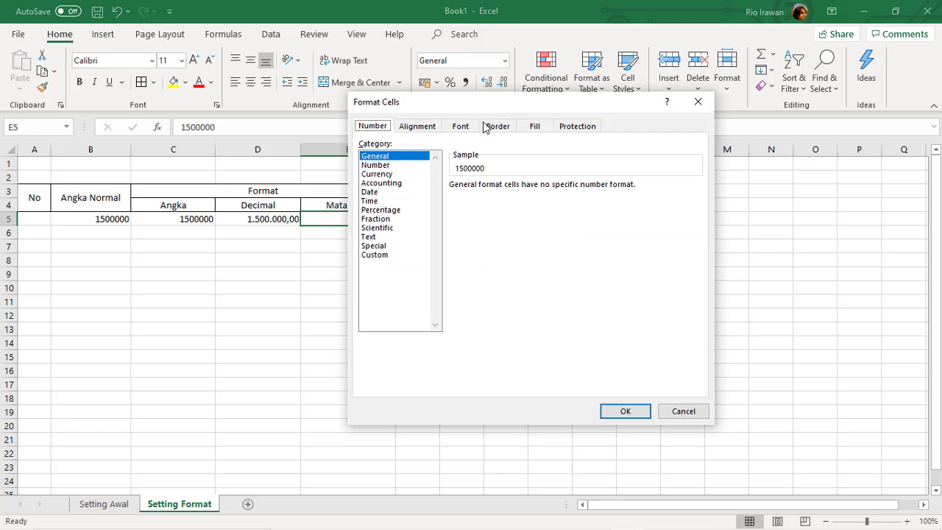
{"action": "left_click", "coordinate": [378, 175]}
{"action": "left_click", "coordinate": [382, 183]}
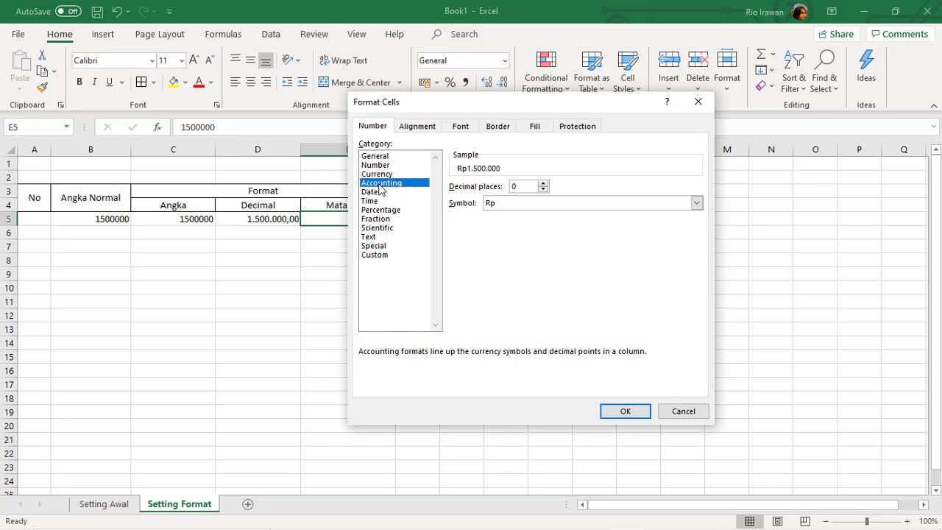
{"action": "left_click", "coordinate": [382, 175]}
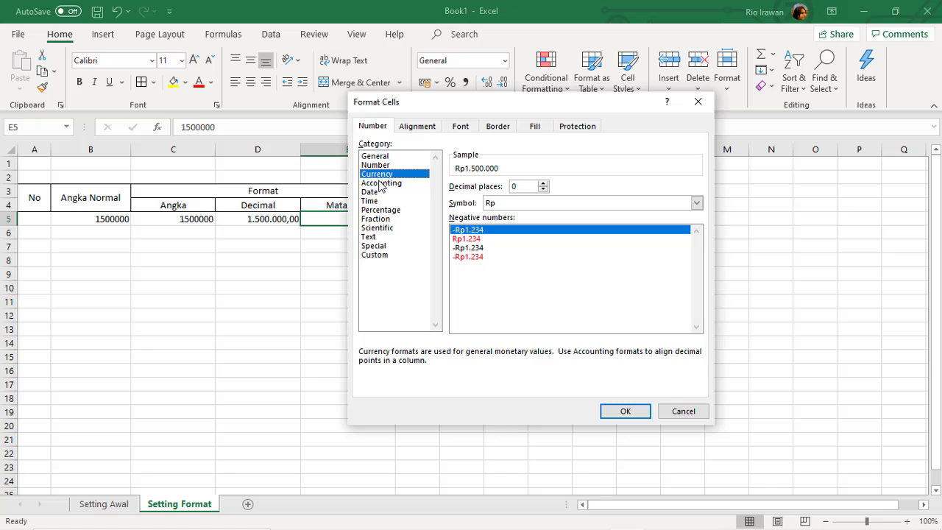
{"action": "left_click", "coordinate": [383, 184]}
{"action": "left_click", "coordinate": [382, 174]}
{"action": "left_click", "coordinate": [386, 184]}
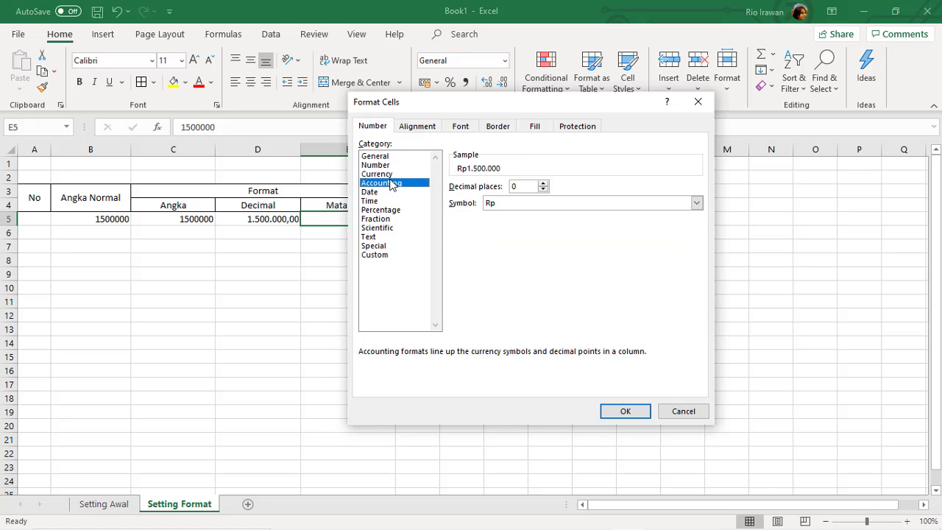
{"action": "left_click", "coordinate": [388, 175]}
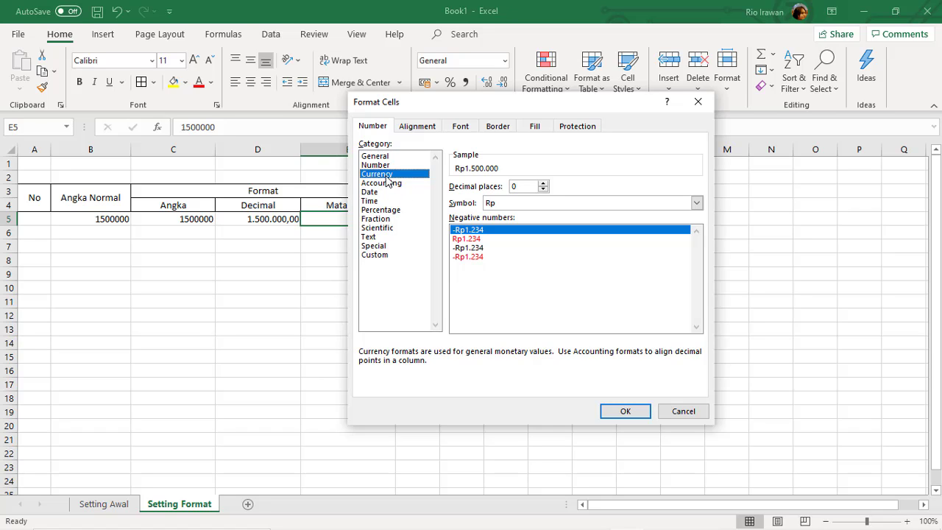
{"action": "left_click", "coordinate": [696, 204]}
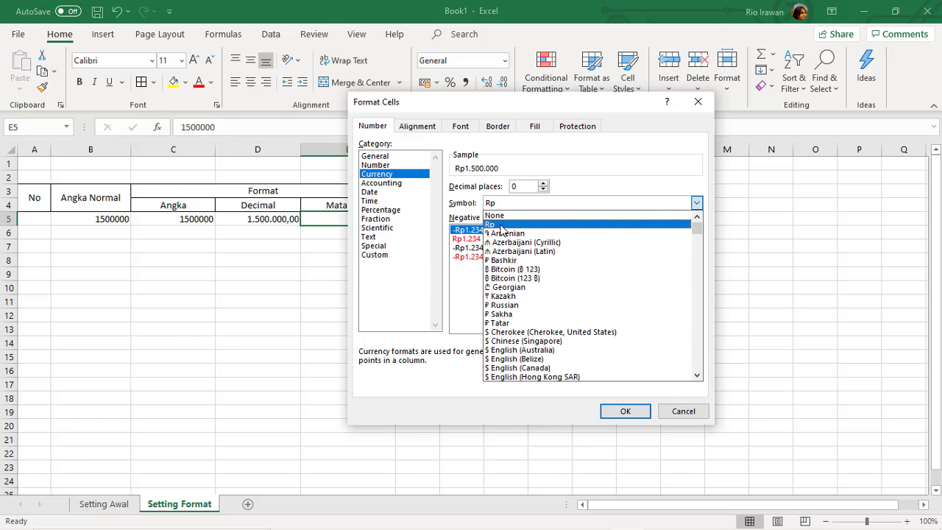
Choose the Rp Indonesian symbol with 0 decimal places and apply it to E5.
{"action": "scroll", "coordinate": [541, 318], "scroll_direction": "down", "scroll_amount": 3}
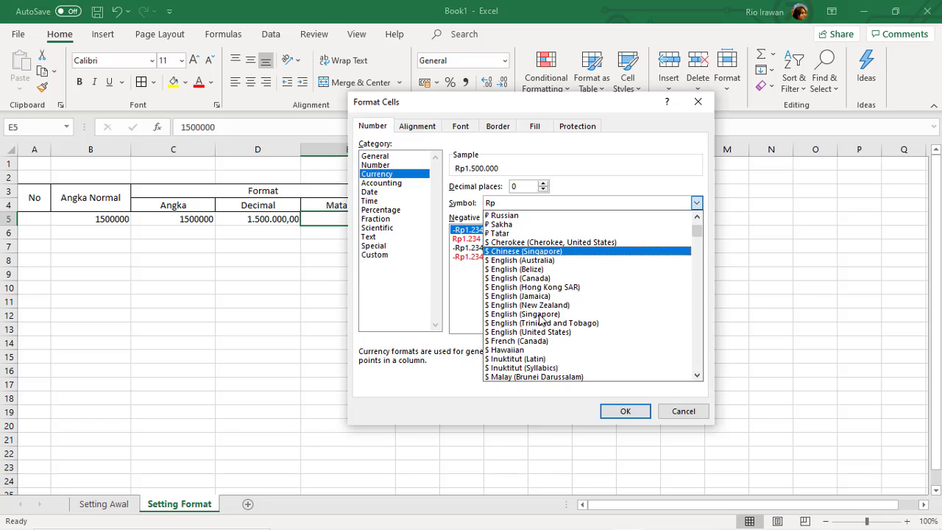
{"action": "left_click_drag", "start_coordinate": [696, 230], "coordinate": [696, 287]}
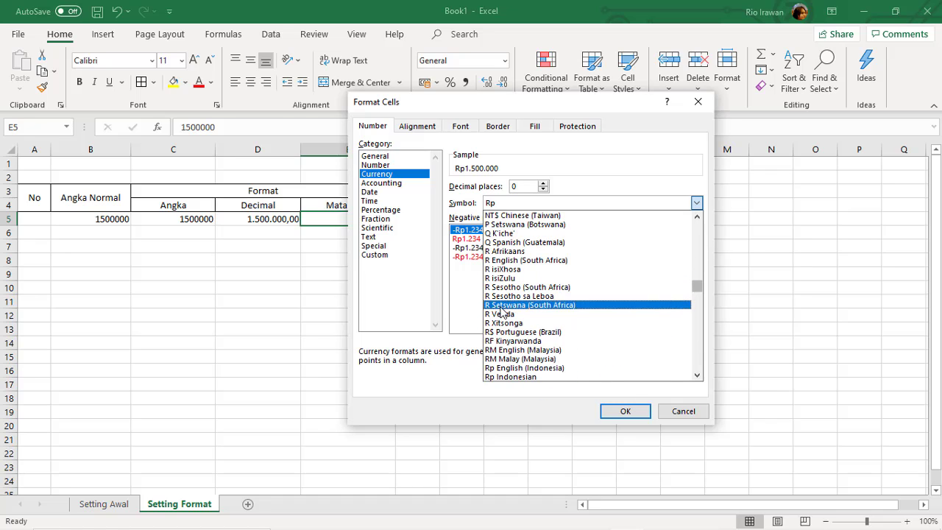
{"action": "scroll", "coordinate": [490, 315], "scroll_direction": "down", "scroll_amount": 1}
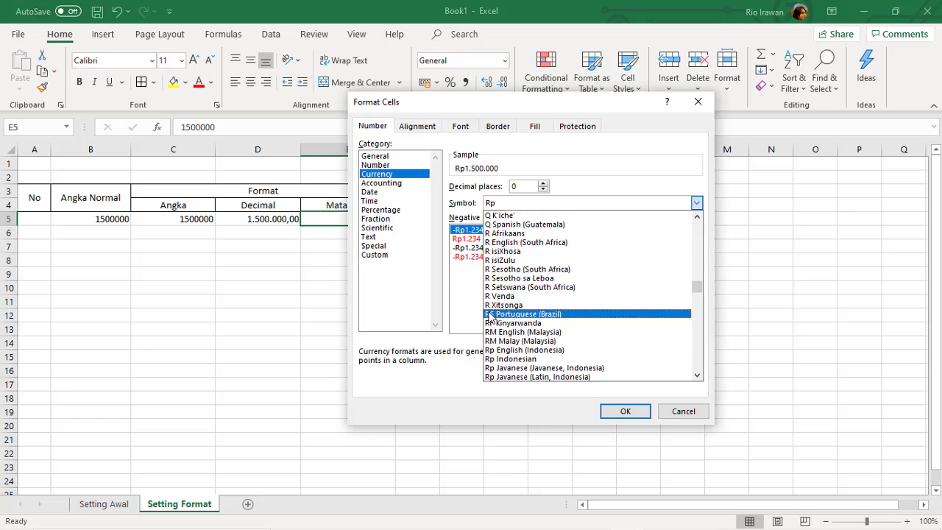
{"action": "scroll", "coordinate": [492, 316], "scroll_direction": "down", "scroll_amount": 1}
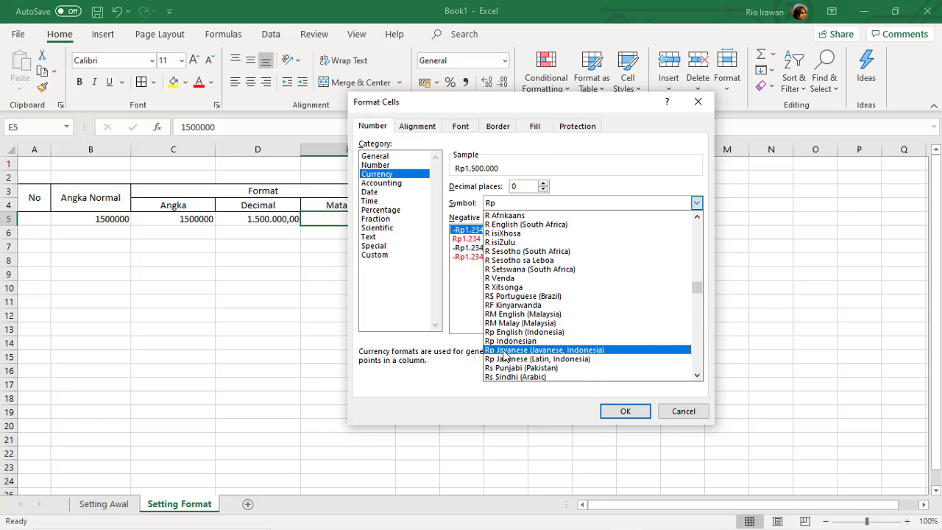
{"action": "scroll", "coordinate": [501, 343], "scroll_direction": "down", "scroll_amount": 1}
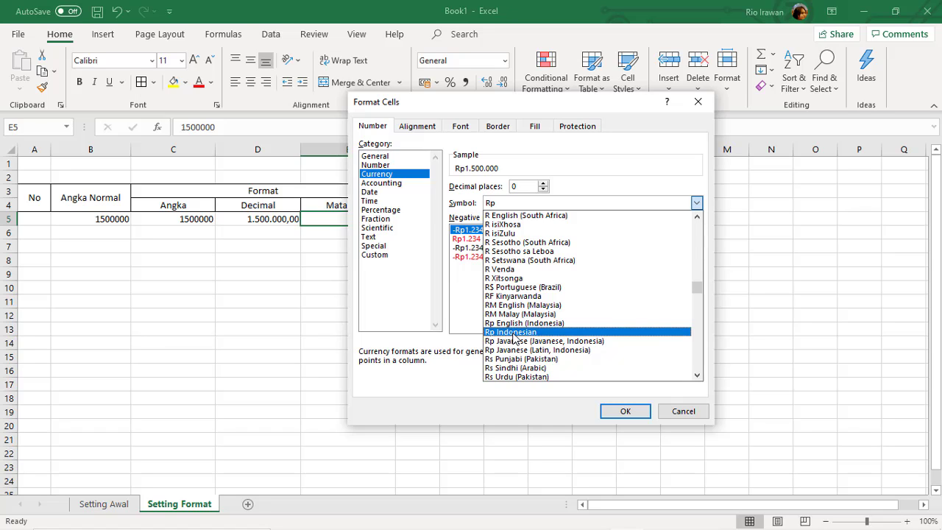
{"action": "left_click", "coordinate": [513, 333]}
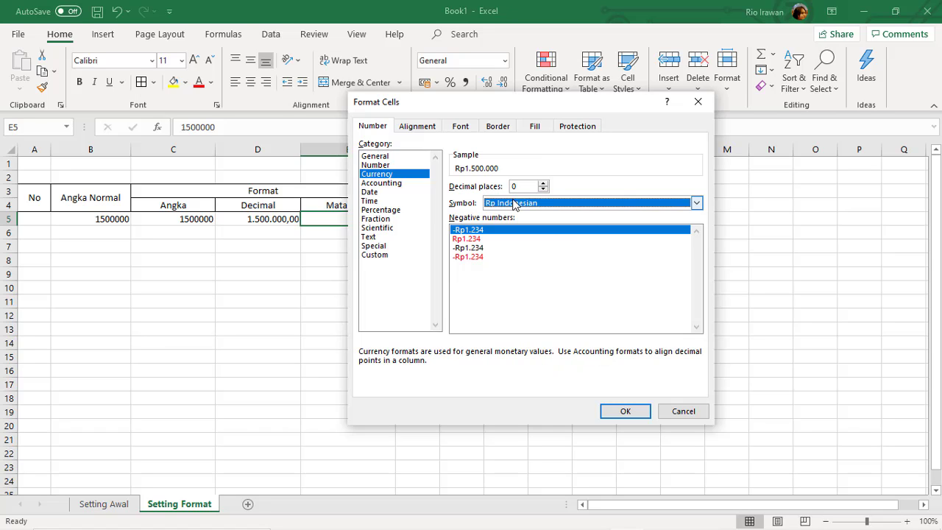
{"action": "left_click", "coordinate": [544, 183]}
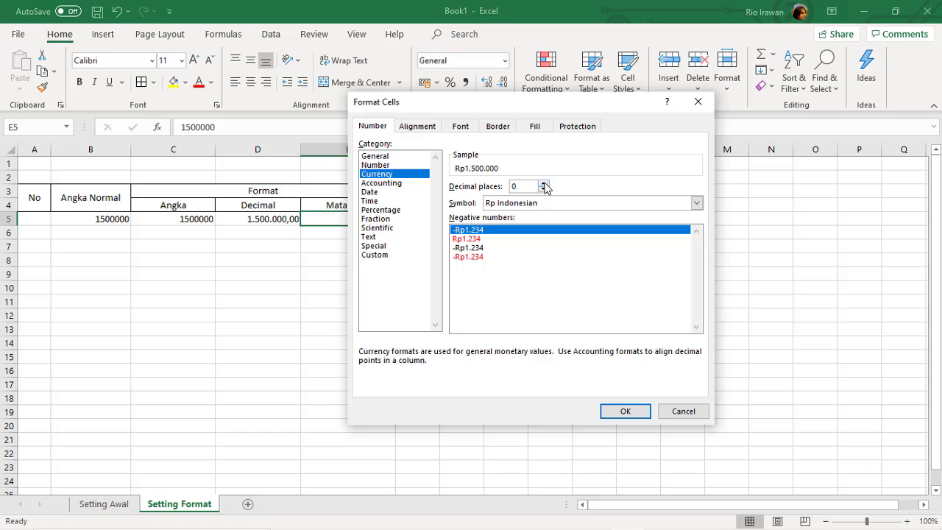
{"action": "left_click", "coordinate": [543, 183]}
{"action": "left_click", "coordinate": [543, 189]}
{"action": "left_click", "coordinate": [543, 189]}
{"action": "left_click", "coordinate": [626, 414]}
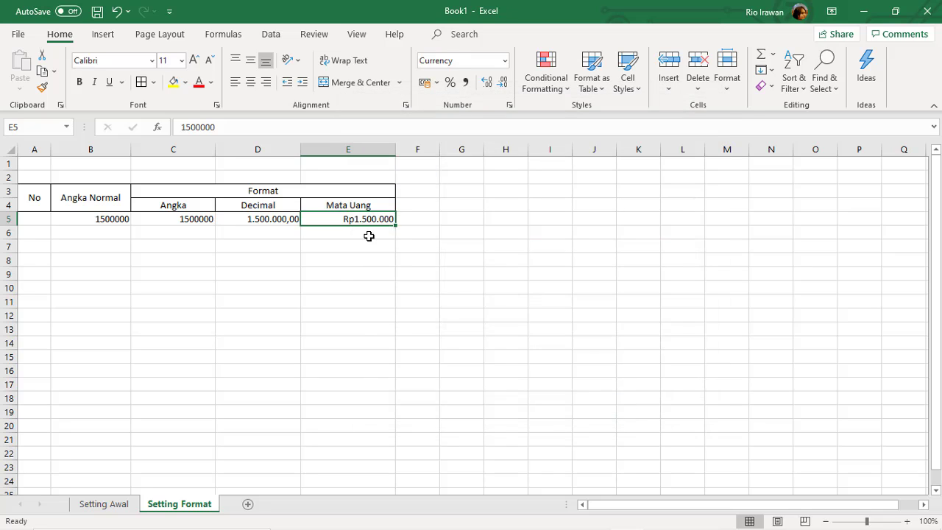
{"action": "left_click", "coordinate": [368, 233]}
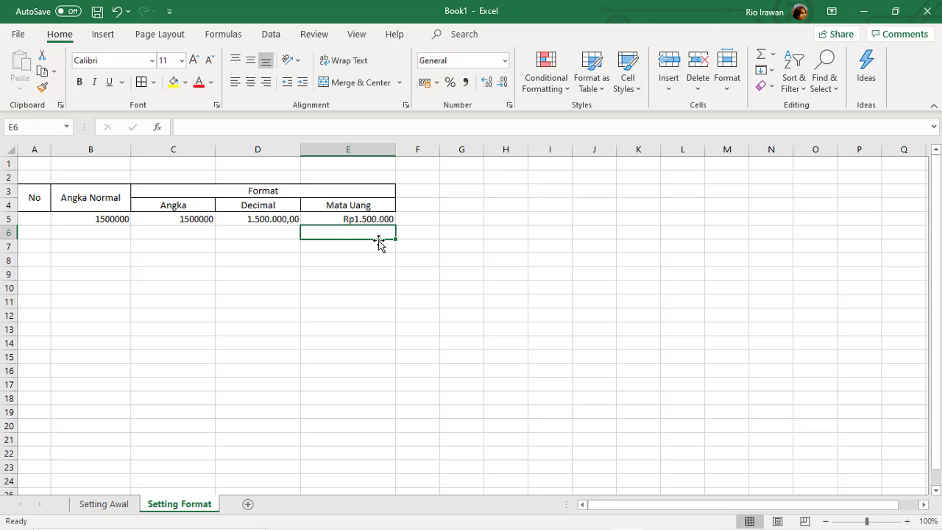
Enter 1500000 in E6 and reselect the cell.
{"action": "type", "text": "1500"}
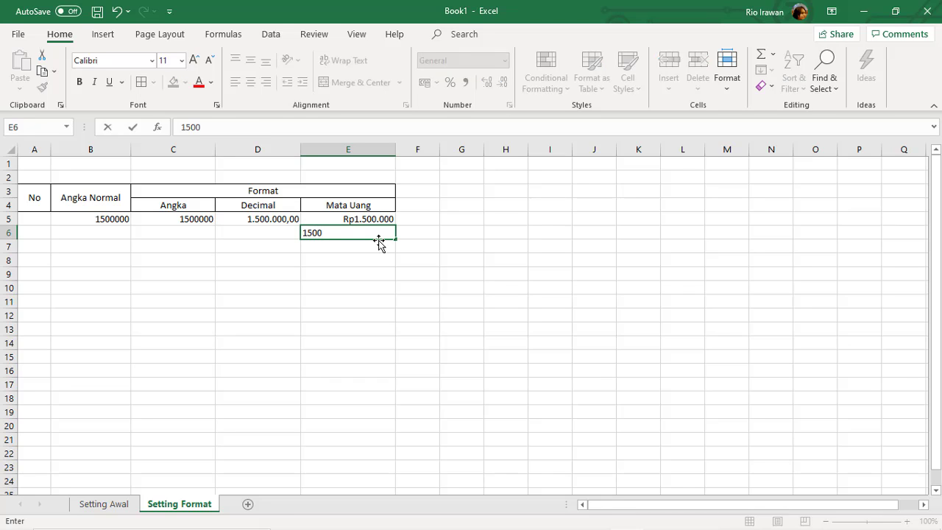
{"action": "type", "text": "000"}
{"action": "key", "text": "Return"}
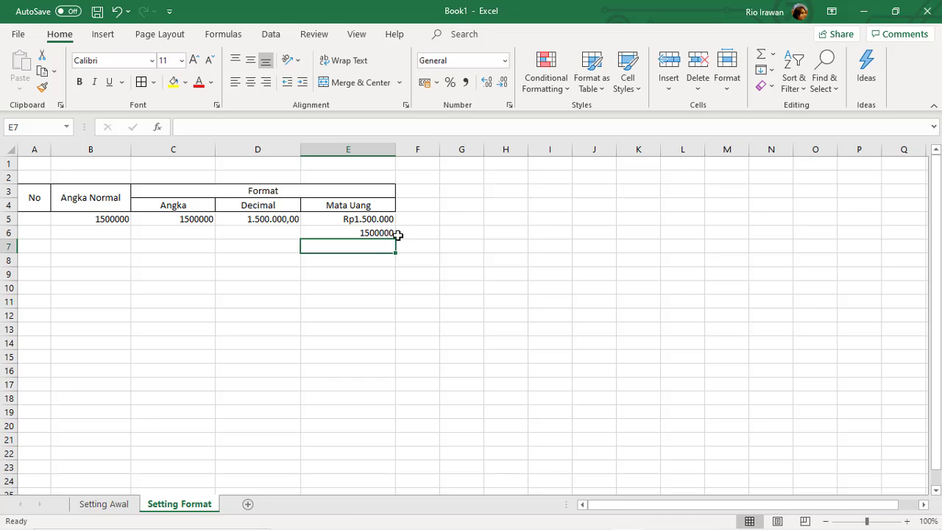
{"action": "left_click", "coordinate": [379, 232]}
Apply the Accounting format with Rp and 2 decimal places to E6.
{"action": "left_click", "coordinate": [509, 106]}
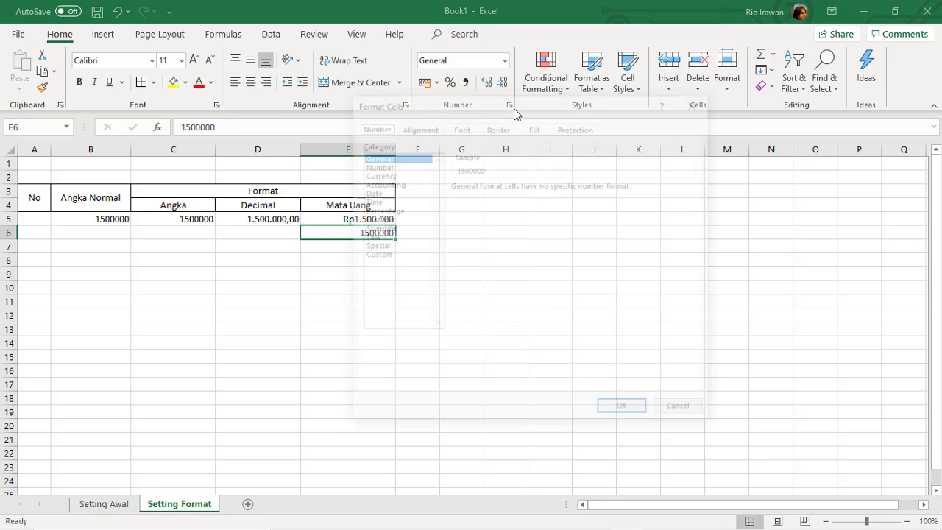
{"action": "left_click", "coordinate": [384, 183]}
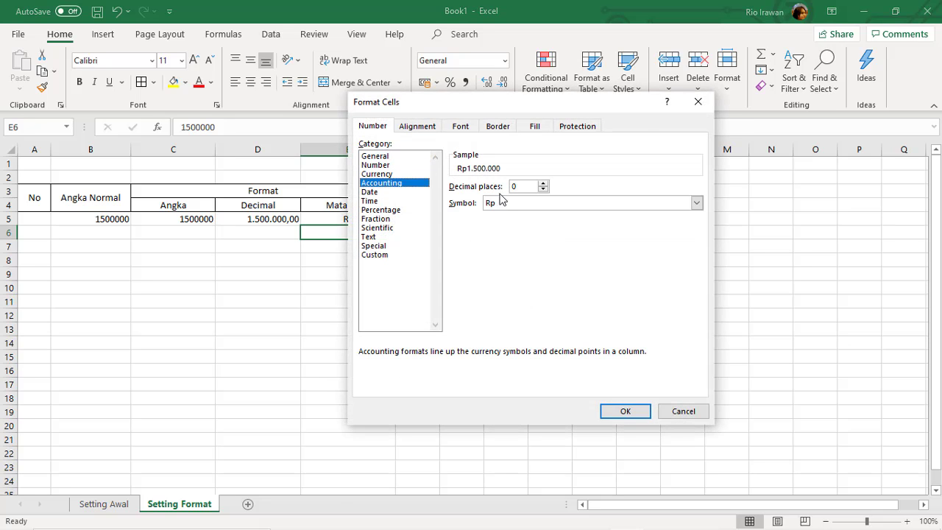
{"action": "left_click", "coordinate": [543, 184]}
{"action": "left_click", "coordinate": [543, 184]}
{"action": "left_click", "coordinate": [625, 411]}
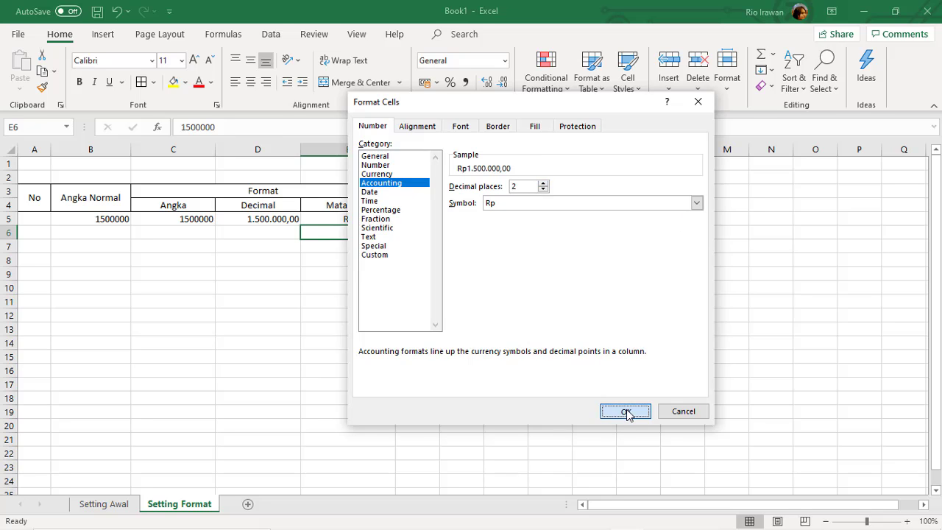
{"action": "left_click", "coordinate": [365, 274]}
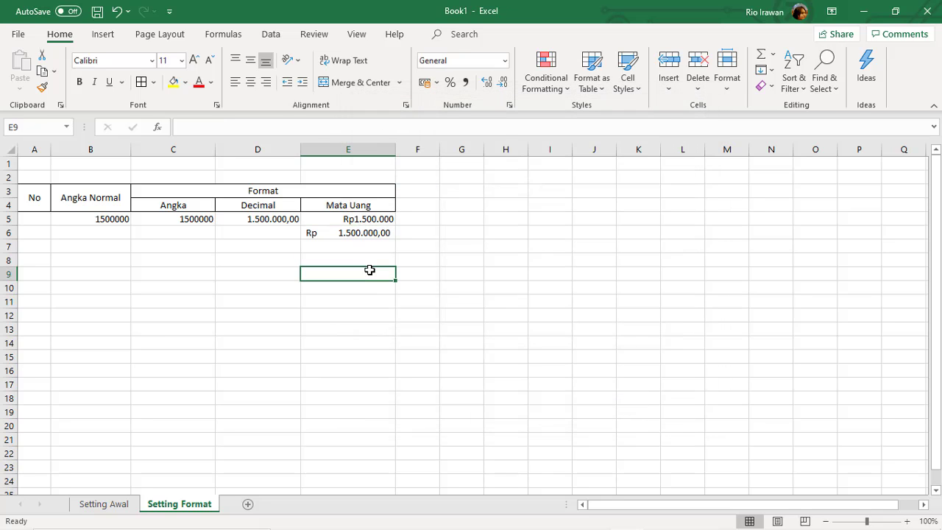
{"action": "left_click", "coordinate": [370, 233]}
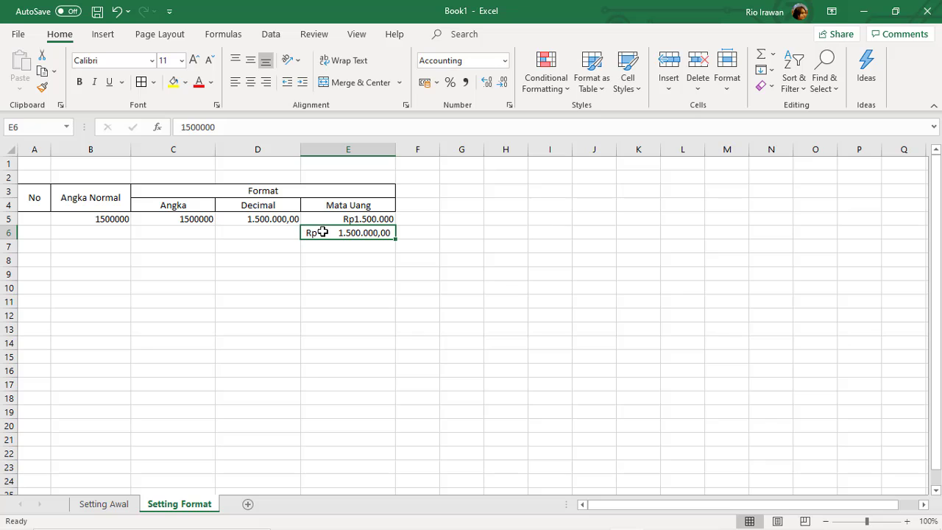
{"action": "left_click", "coordinate": [358, 219]}
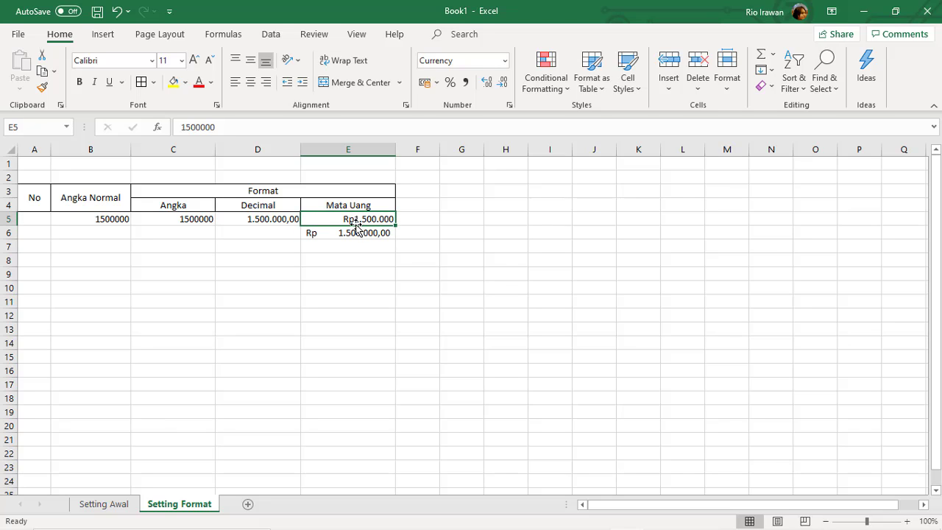
{"action": "left_click", "coordinate": [351, 233]}
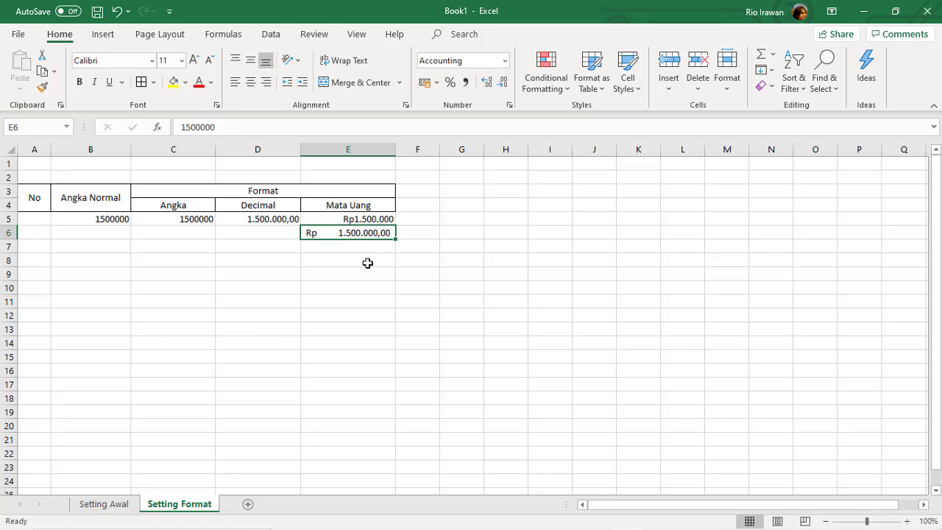
{"action": "left_click", "coordinate": [368, 264]}
{"action": "left_click", "coordinate": [364, 234]}
{"action": "left_click", "coordinate": [366, 219]}
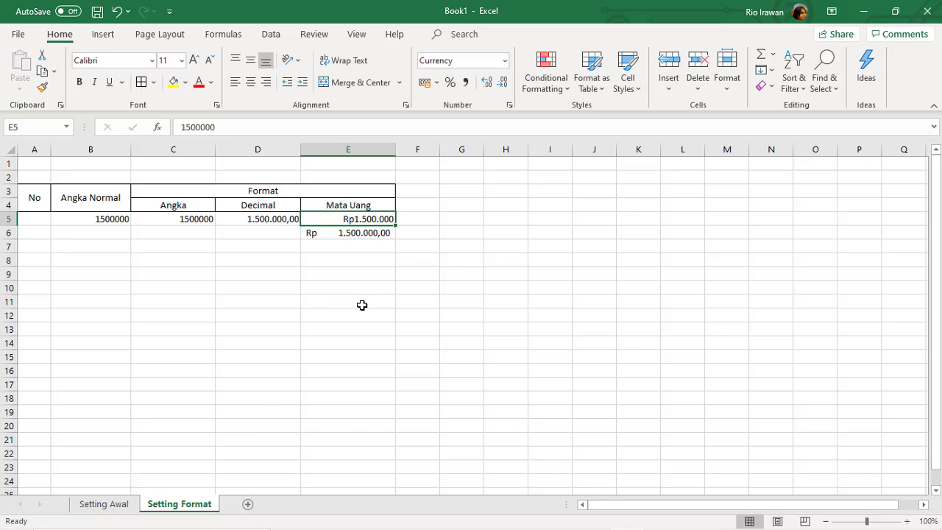
{"action": "left_click", "coordinate": [334, 275]}
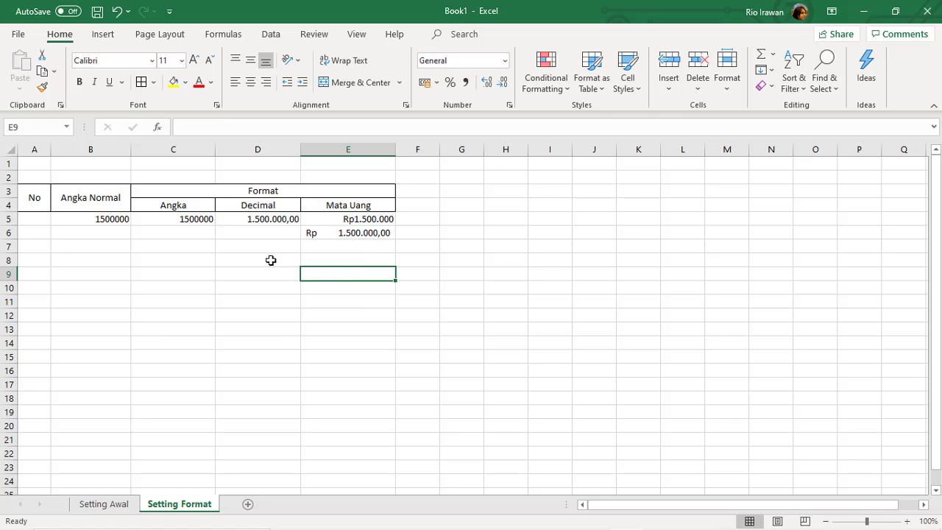
{"action": "left_click", "coordinate": [271, 261]}
{"action": "left_click", "coordinate": [372, 261]}
{"action": "left_click", "coordinate": [367, 245]}
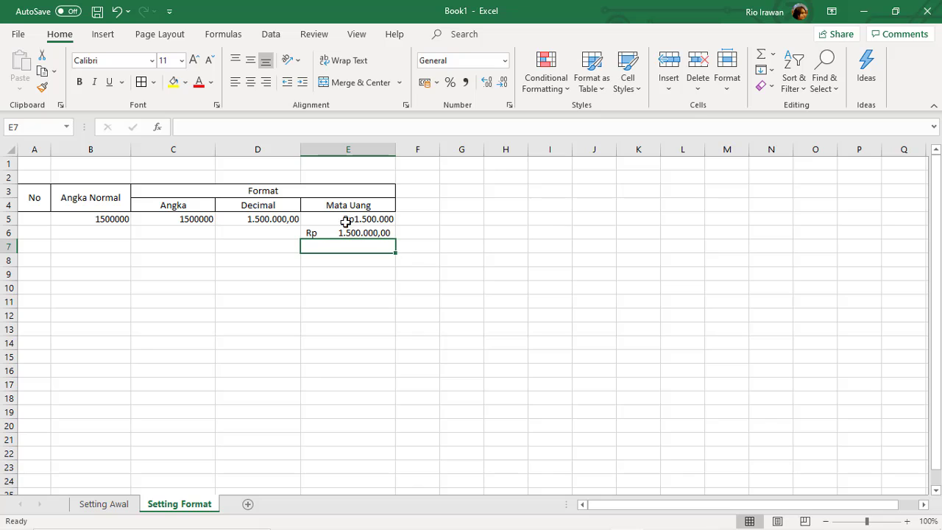
{"action": "left_click", "coordinate": [273, 218]}
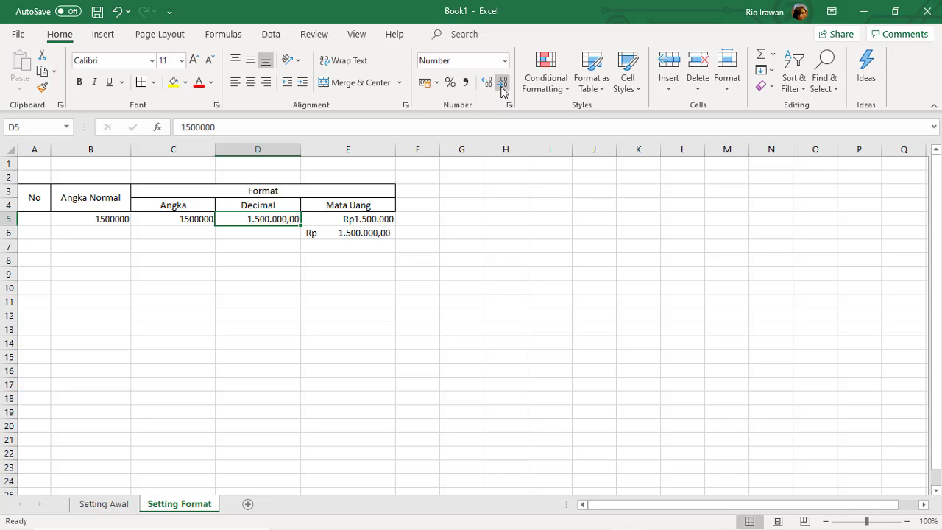
Adjust D5 with Increase/Decrease Decimal until it reads 1.500.000,0.
{"action": "left_click", "coordinate": [503, 203]}
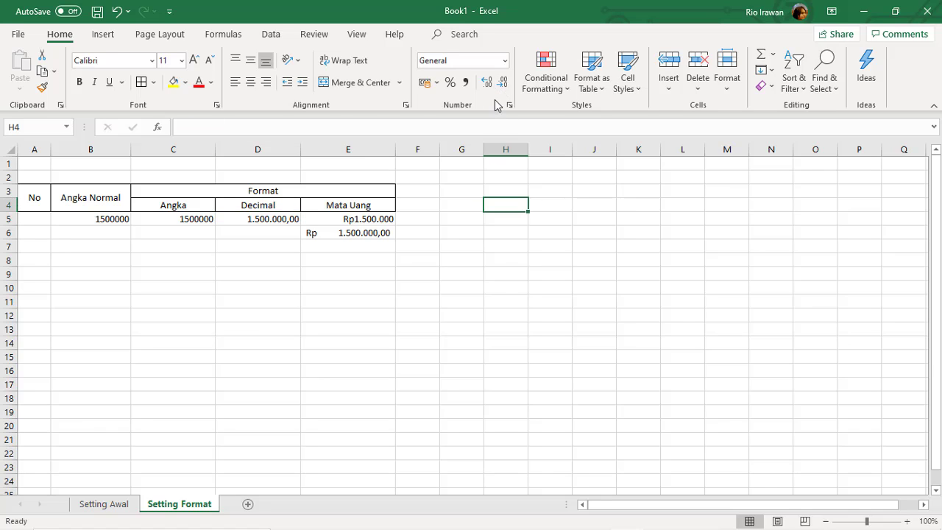
{"action": "left_click", "coordinate": [511, 259]}
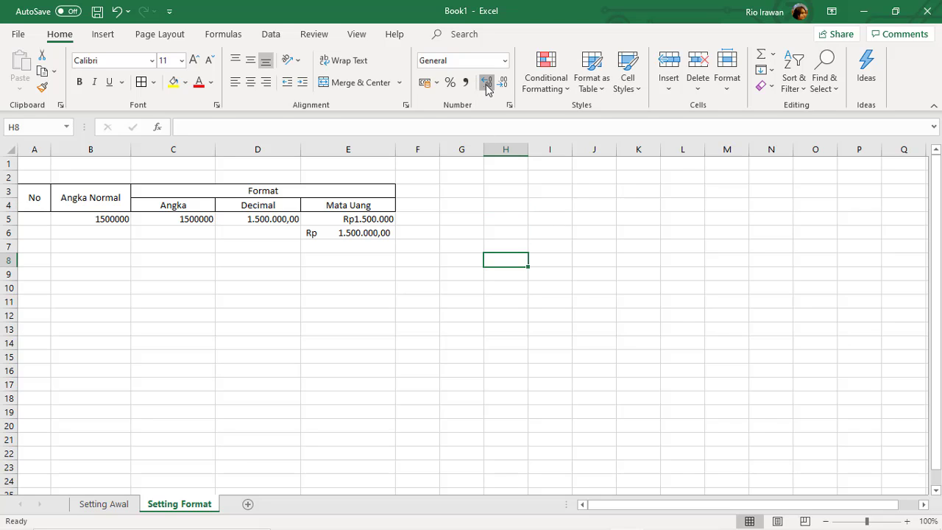
{"action": "left_click", "coordinate": [277, 218]}
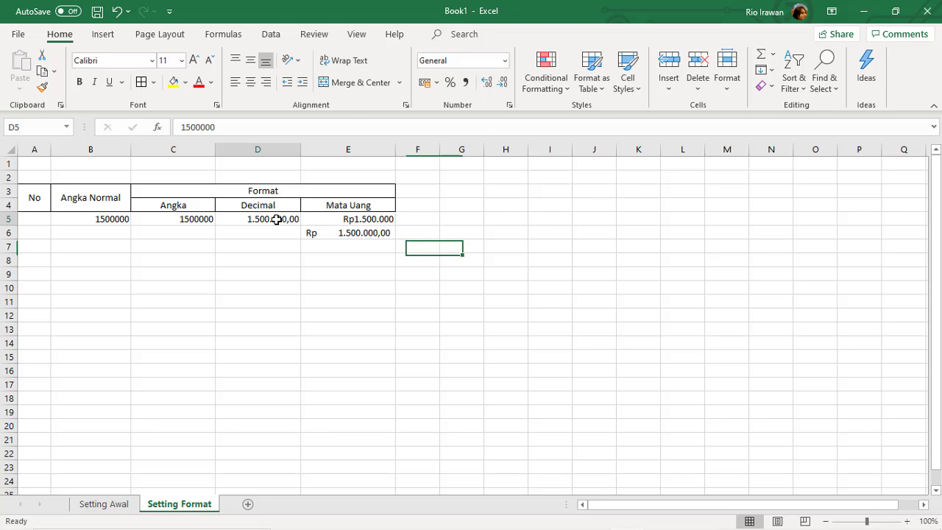
{"action": "left_click", "coordinate": [487, 83]}
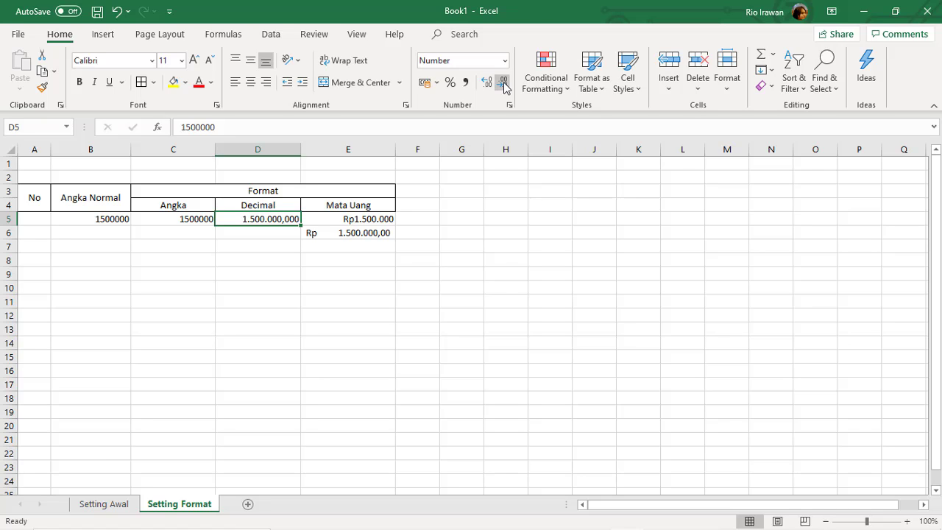
{"action": "left_click", "coordinate": [504, 84]}
{"action": "left_click", "coordinate": [503, 84]}
{"action": "left_click", "coordinate": [503, 83]}
{"action": "left_click", "coordinate": [488, 84]}
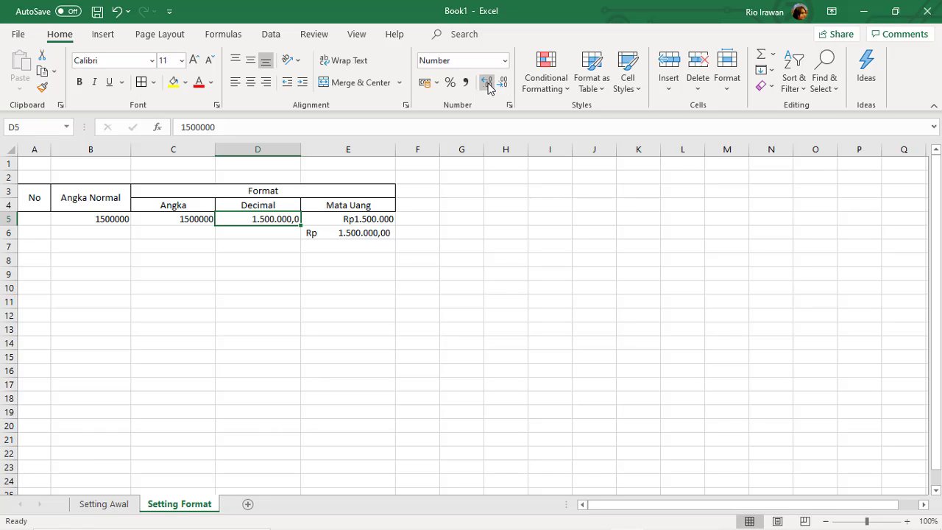